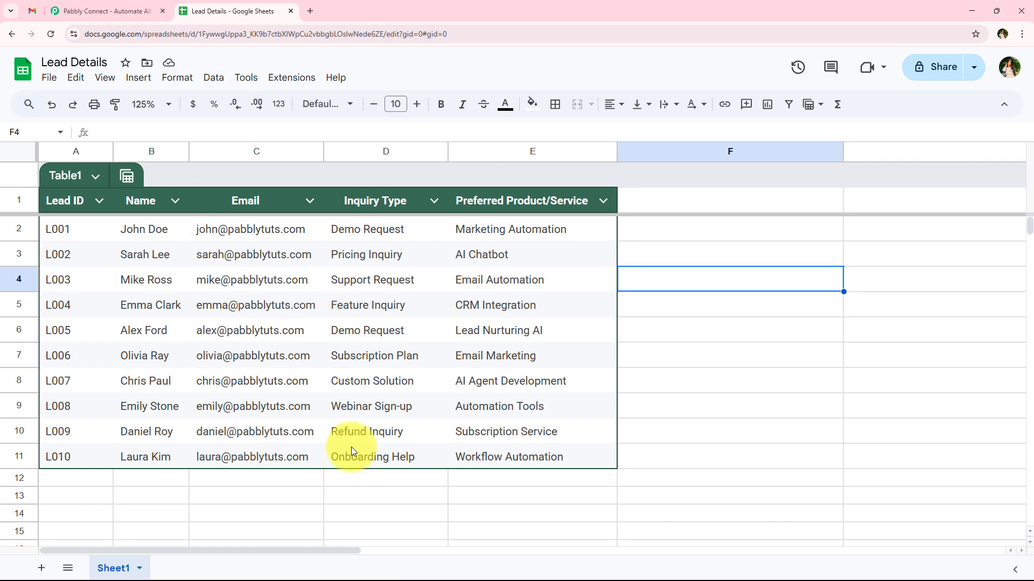
- Switch from the spreadsheet to the Pabbly Connect website and sign in to the account
left_click(126, 395)
left_click(132, 10)
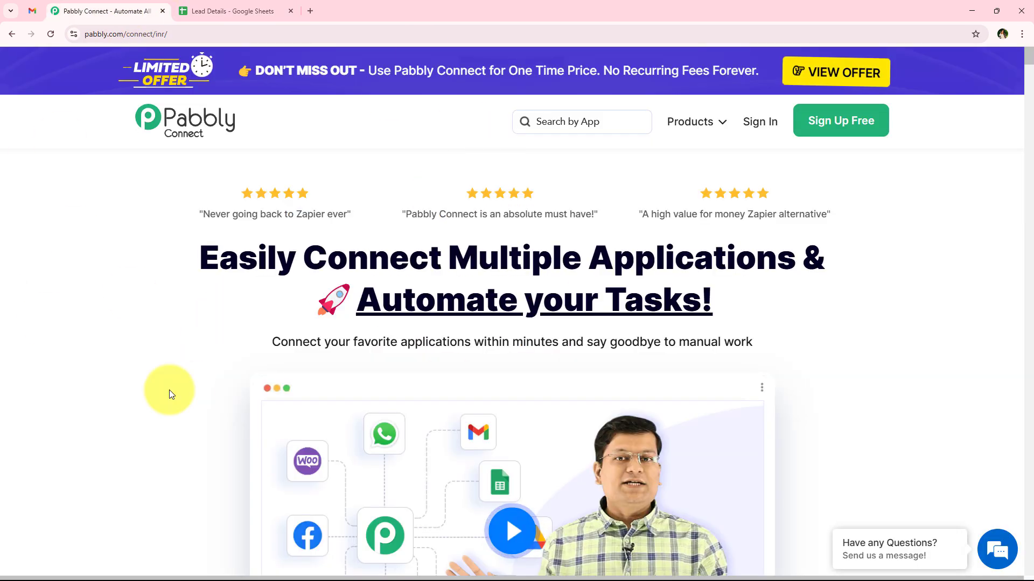
left_click(203, 39)
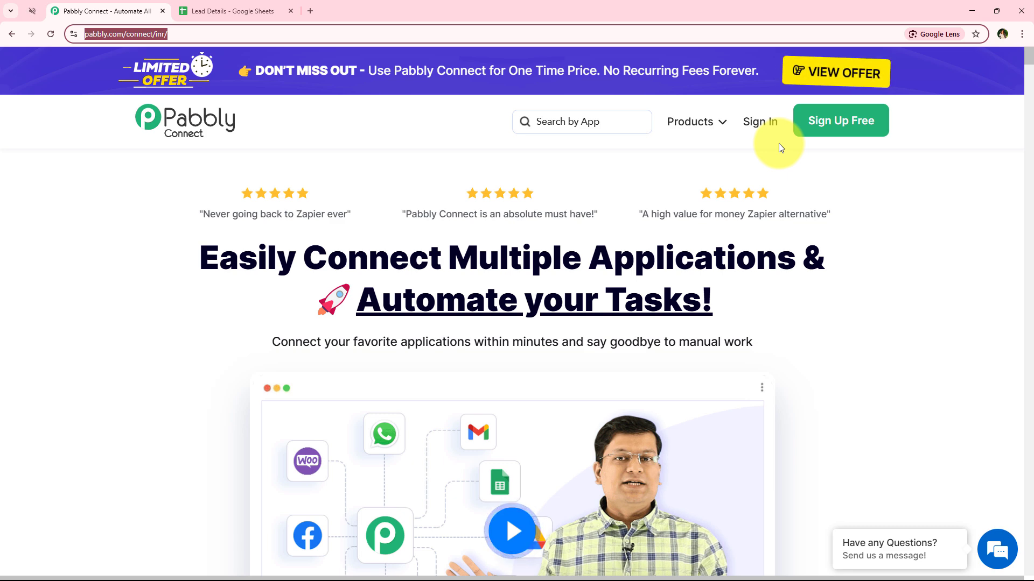
left_click(759, 124)
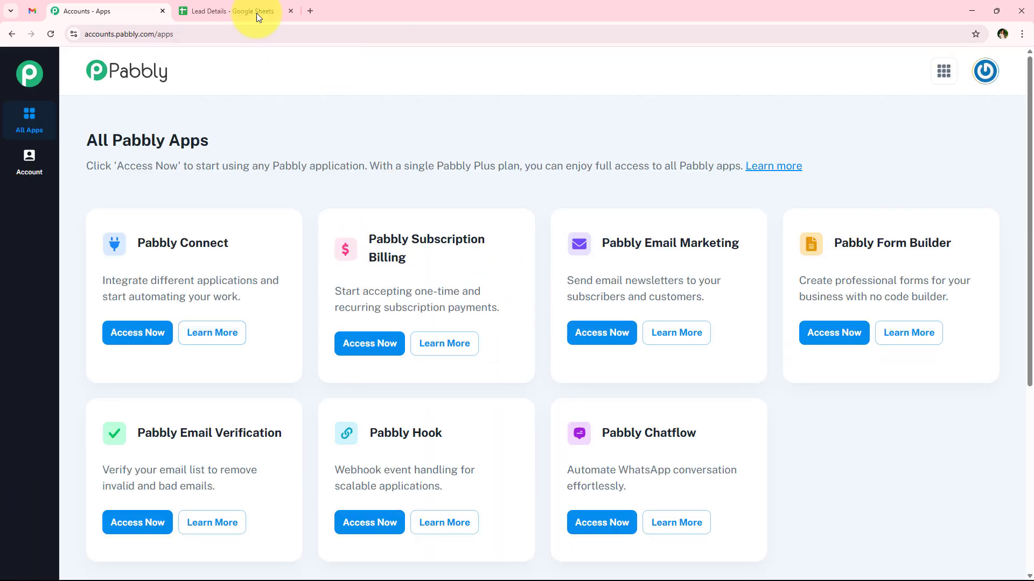
- Look over the All Pabbly Apps page and open the Pabbly Connect application
left_click_drag(87, 141, 203, 139)
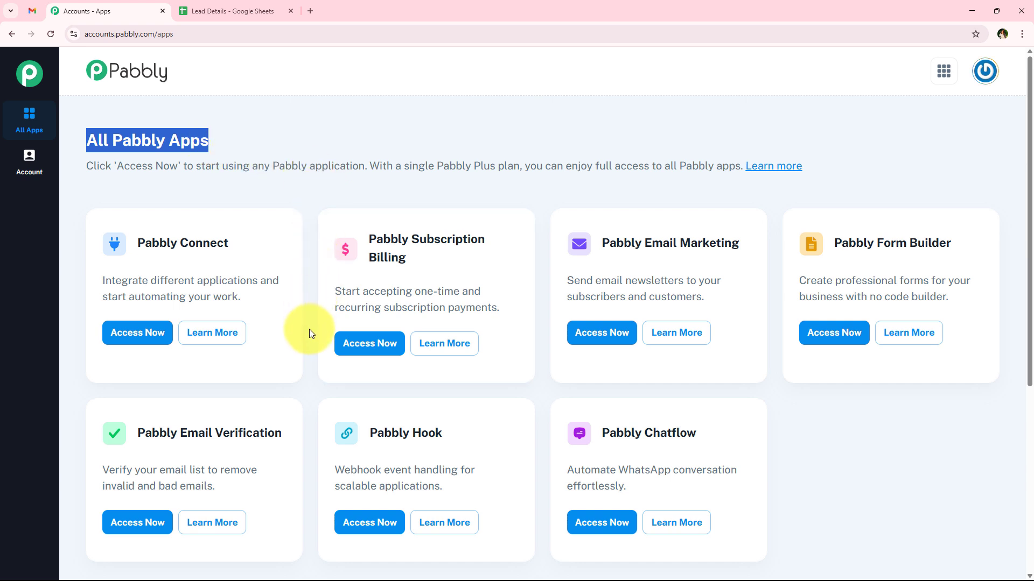
scroll(309, 332, "down", 1)
scroll(308, 348, "up", 1)
scroll(308, 348, "down", 2)
scroll(308, 348, "up", 1)
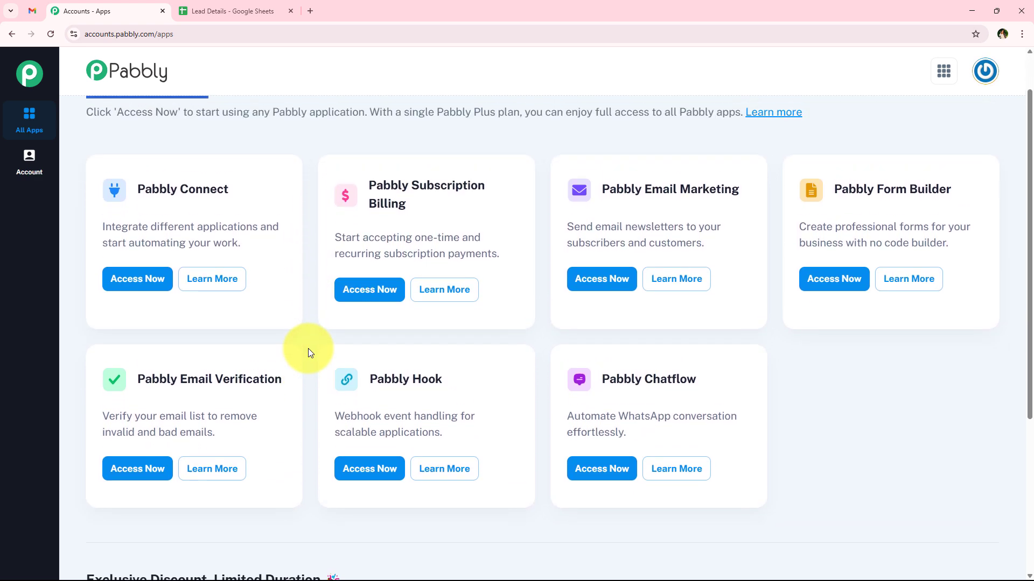
scroll(310, 352, "up", 1)
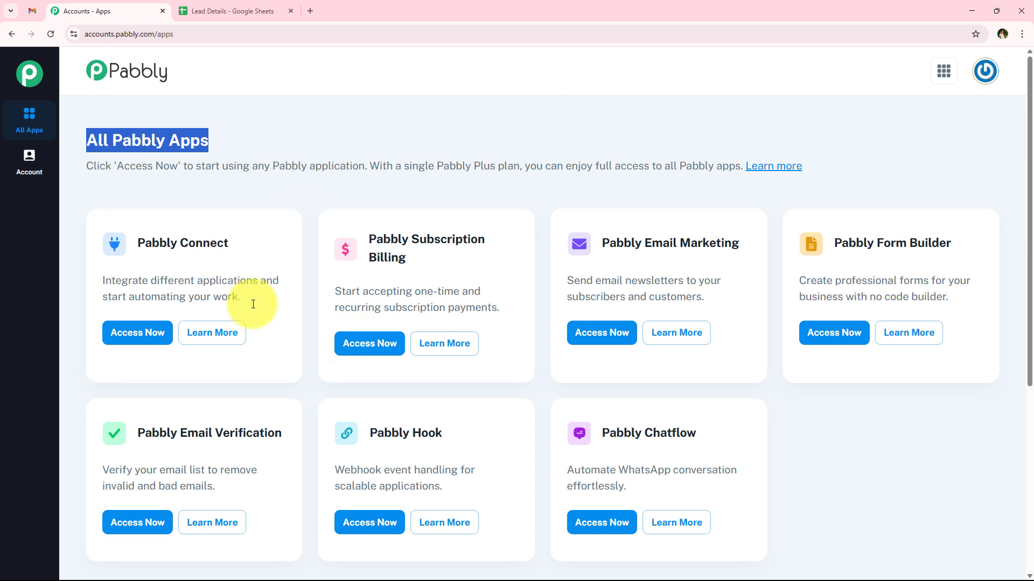
left_click_drag(138, 249, 255, 285)
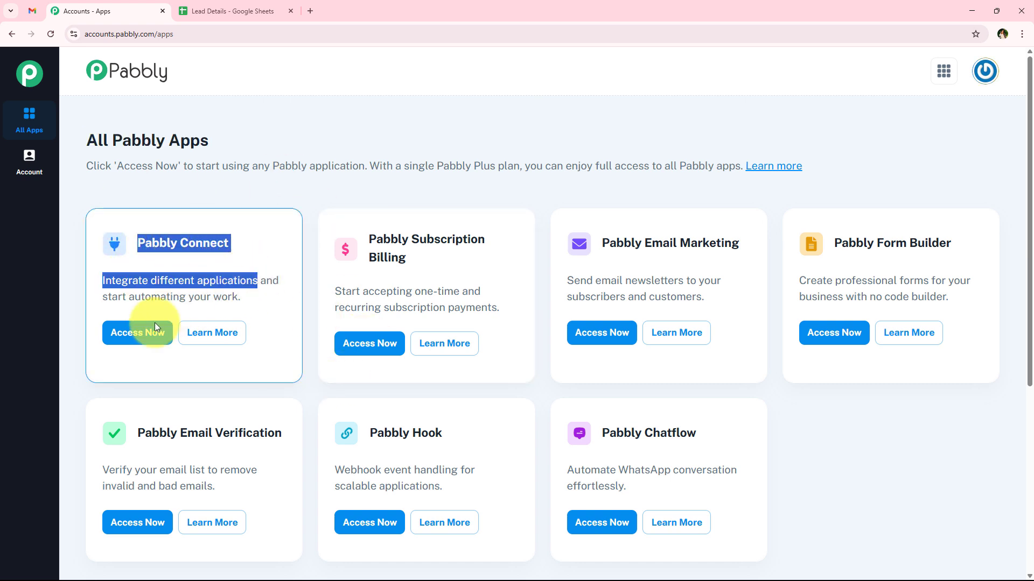
left_click(125, 339)
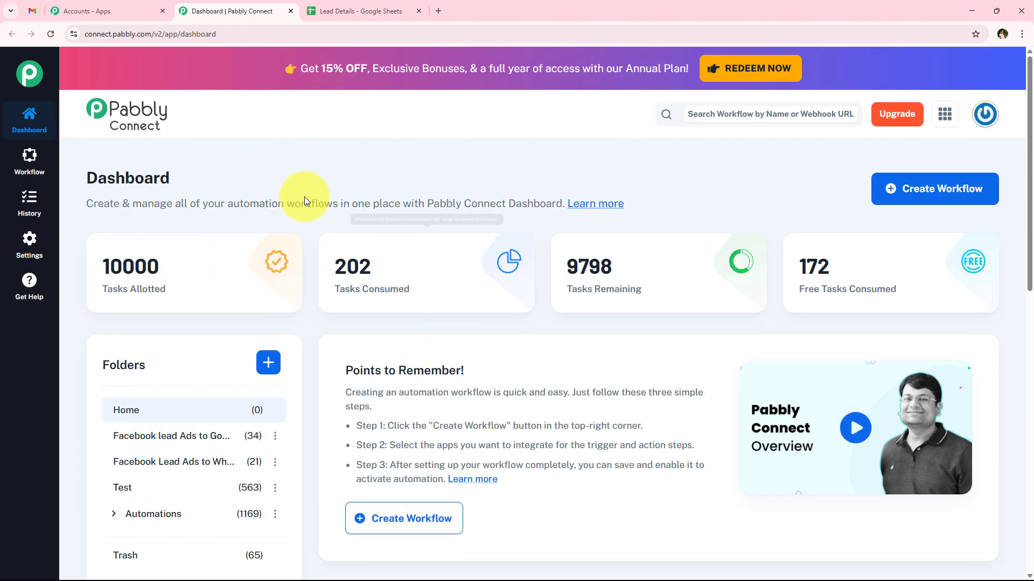
- Create a workflow named "How to Create Personalized Email Campaigns Using AI Agent" in the Automations folder
left_click(914, 188)
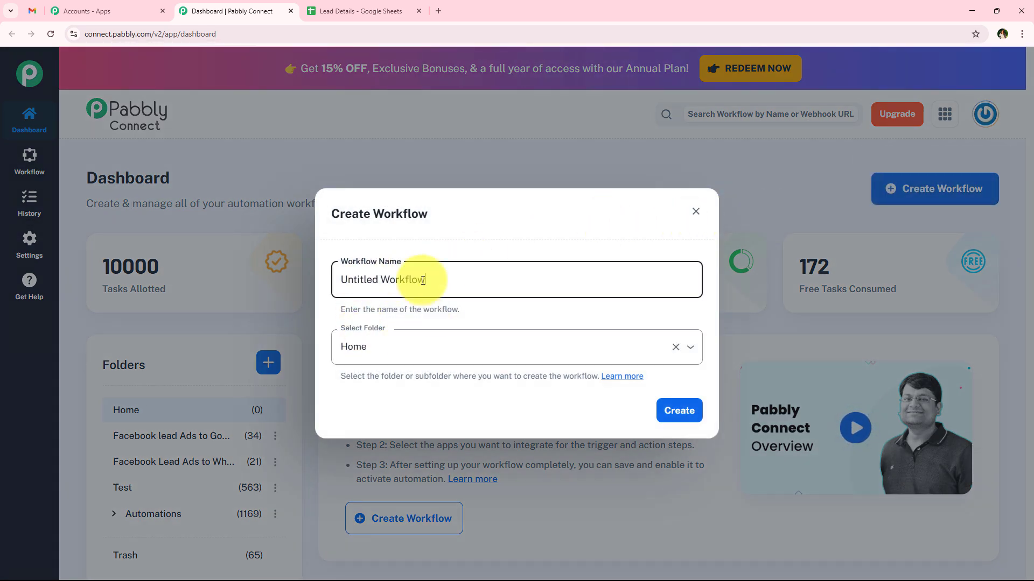
triple_click(503, 272)
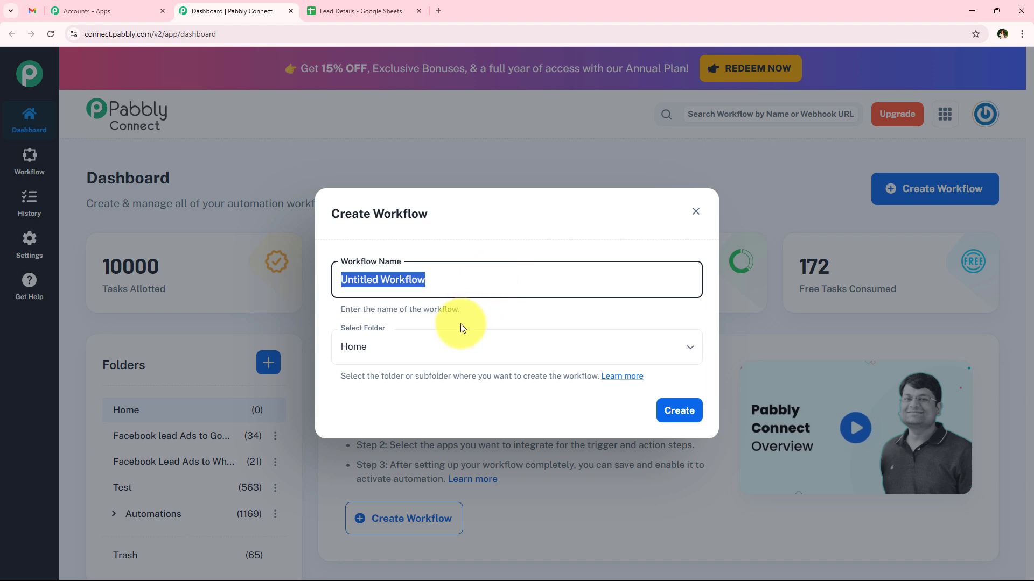
left_click(366, 358)
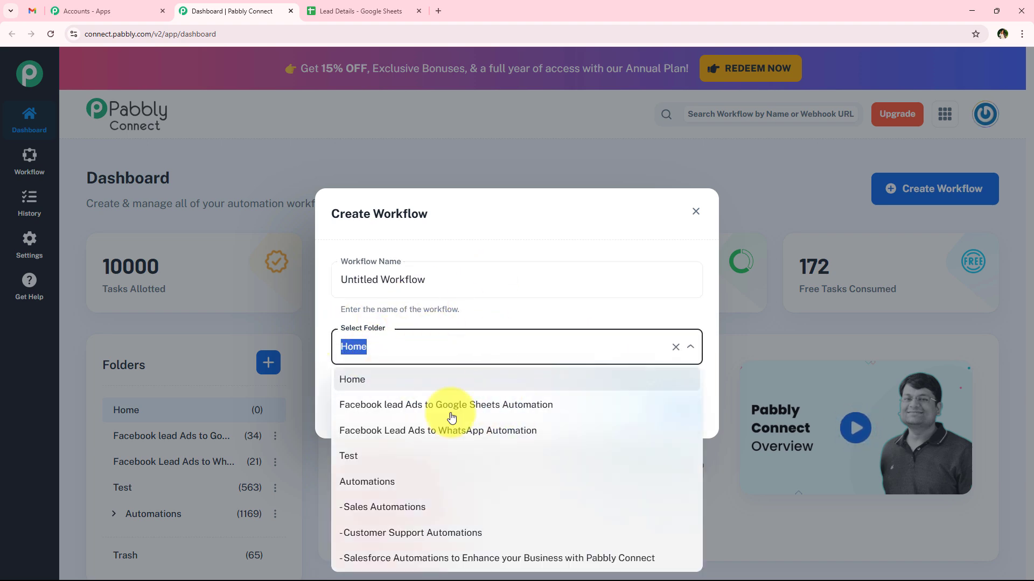
left_click(410, 480)
left_click(438, 280)
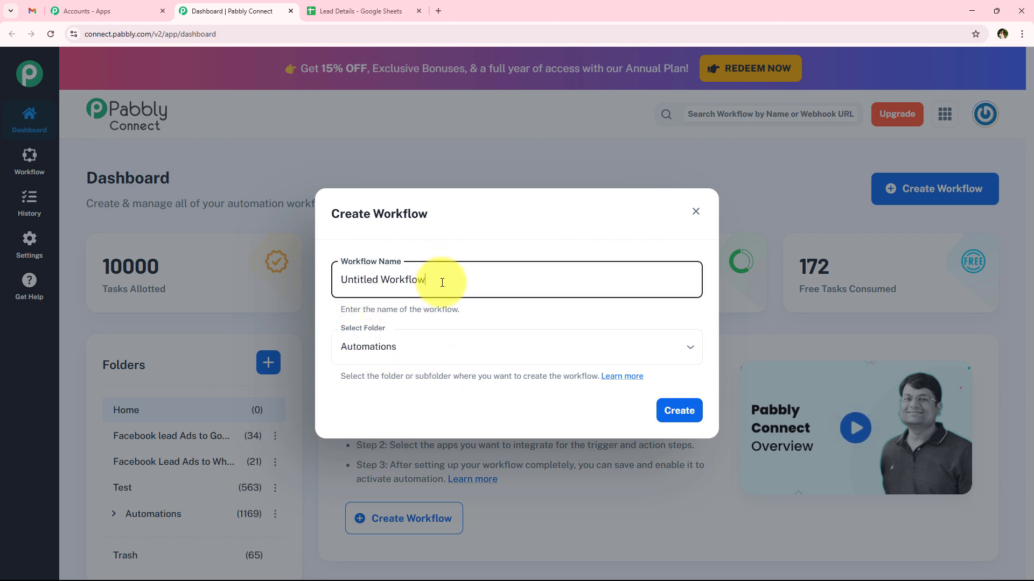
key("ctrl+a")
key("BackSpace")
type("How to Create Personalized Email Campaigns Using AI Agent")
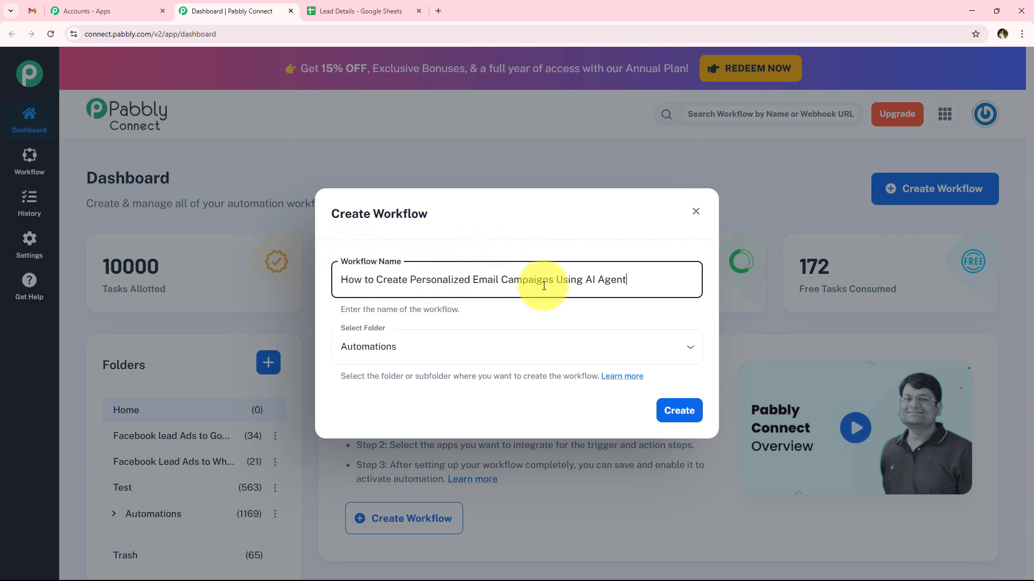
left_click(679, 411)
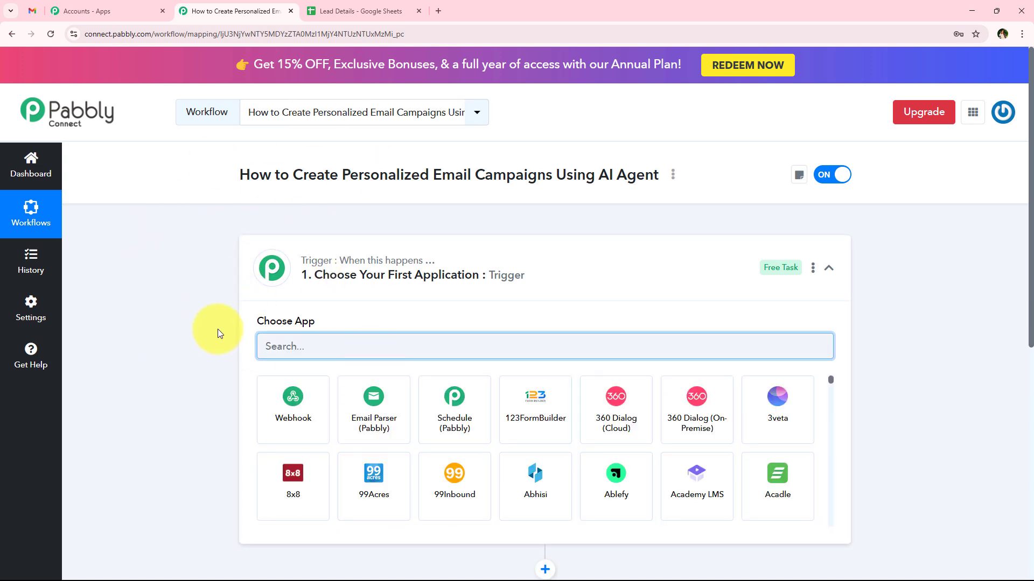
- Expand the workflow's trigger step and search its application list for "Google"
left_click(518, 290)
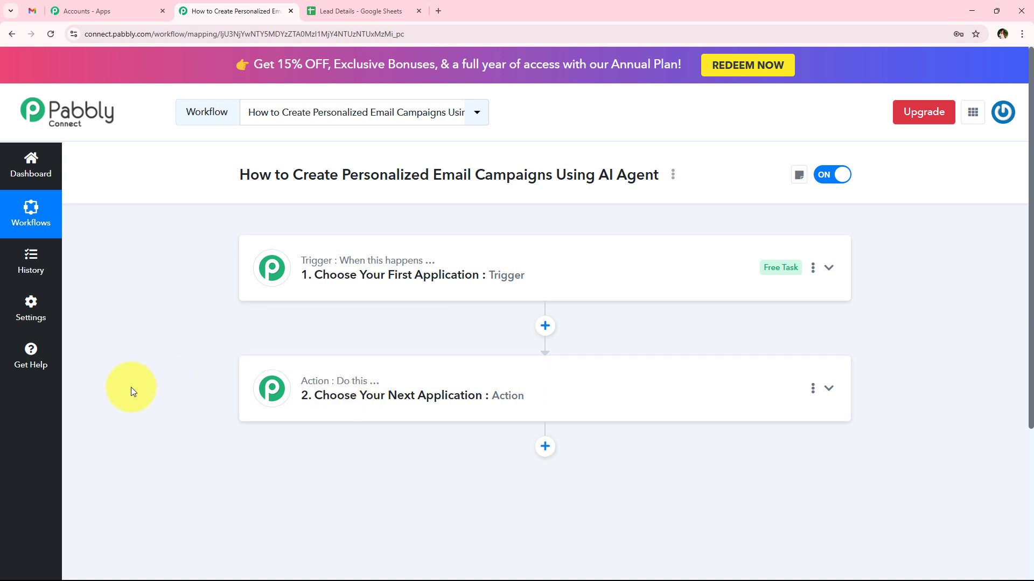
left_click(369, 290)
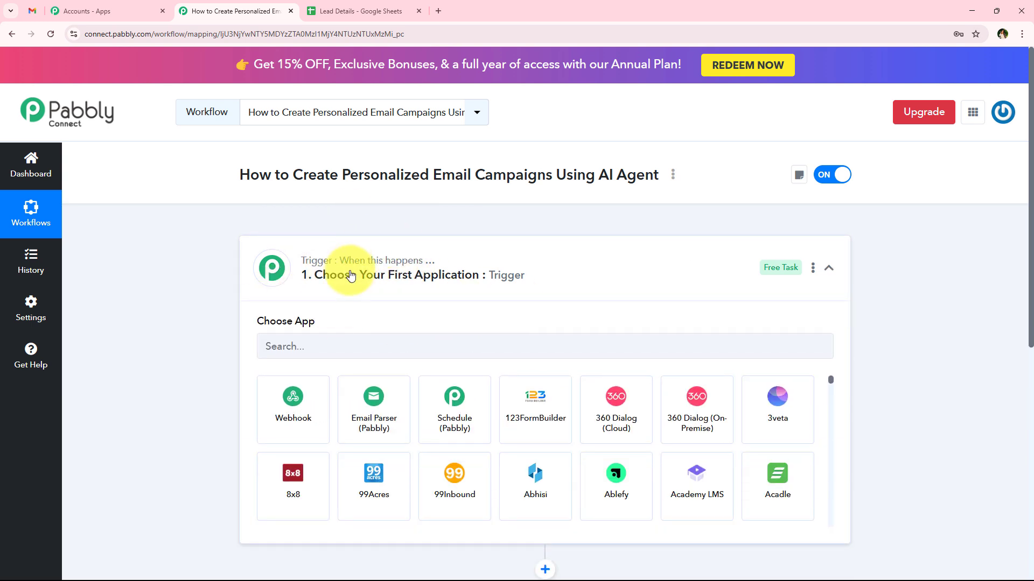
left_click(338, 342)
type("Google")
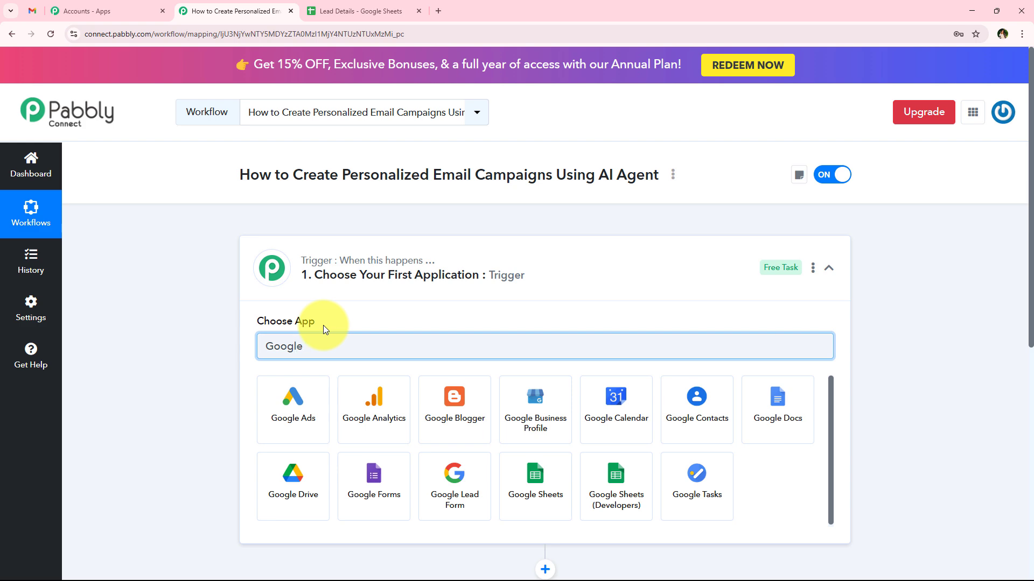
- Review the Inquiry Type and Preferred Product/Service columns in the Lead Details spreadsheet, and return to the workflow
left_click(323, 10)
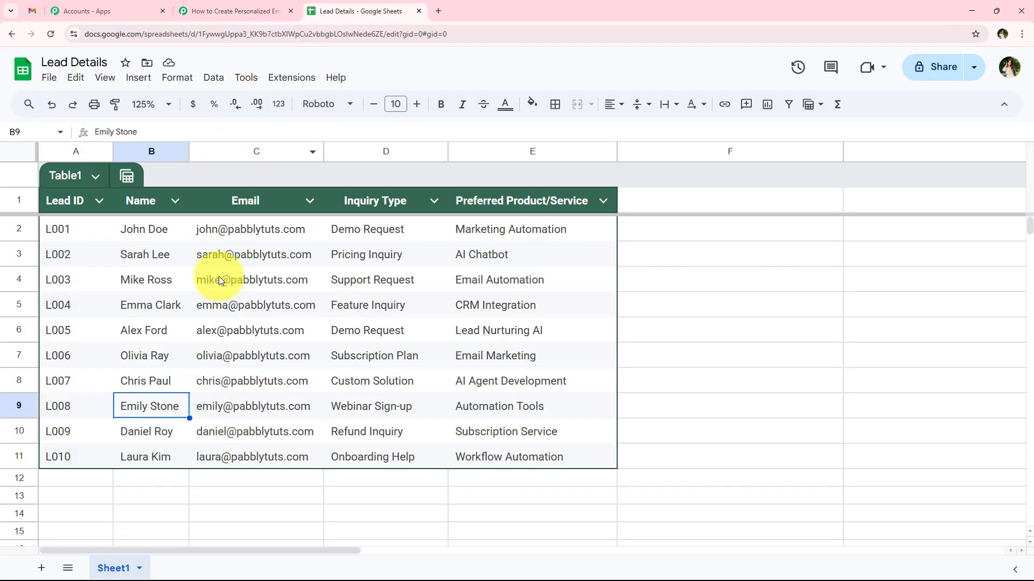
left_click_drag(371, 230, 377, 431)
left_click_drag(559, 226, 555, 438)
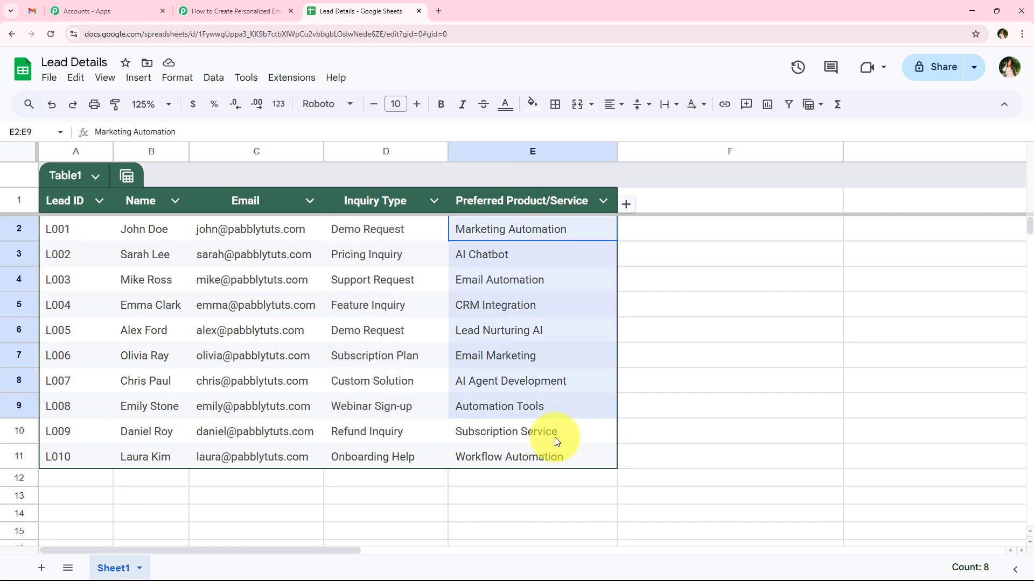
left_click(200, 407)
key("ctrl+shift+Tab")
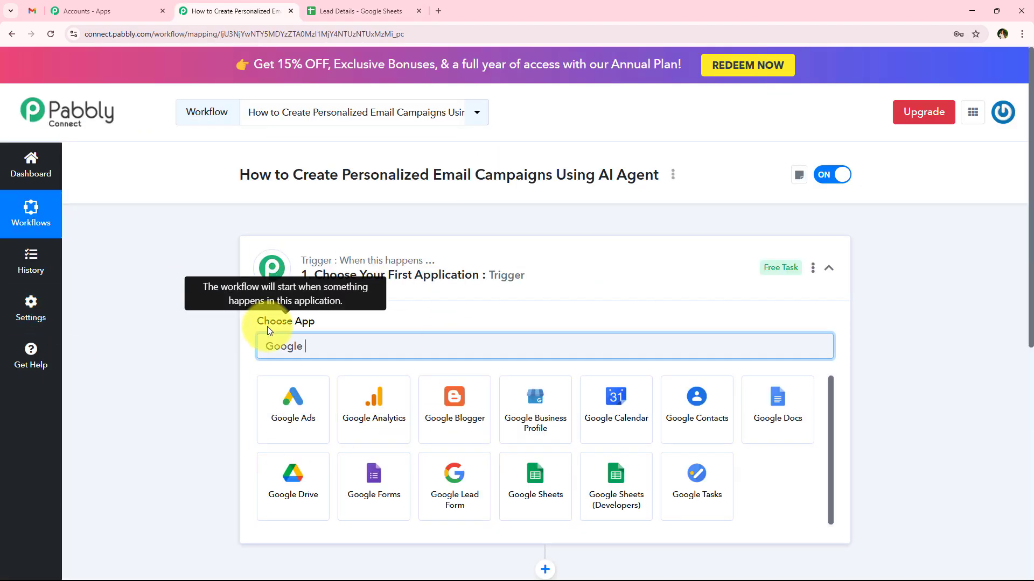
- Choose Google Sheets as the trigger app with New or Updated Spreadsheet Row as the trigger event
type("Sh")
left_click(283, 447)
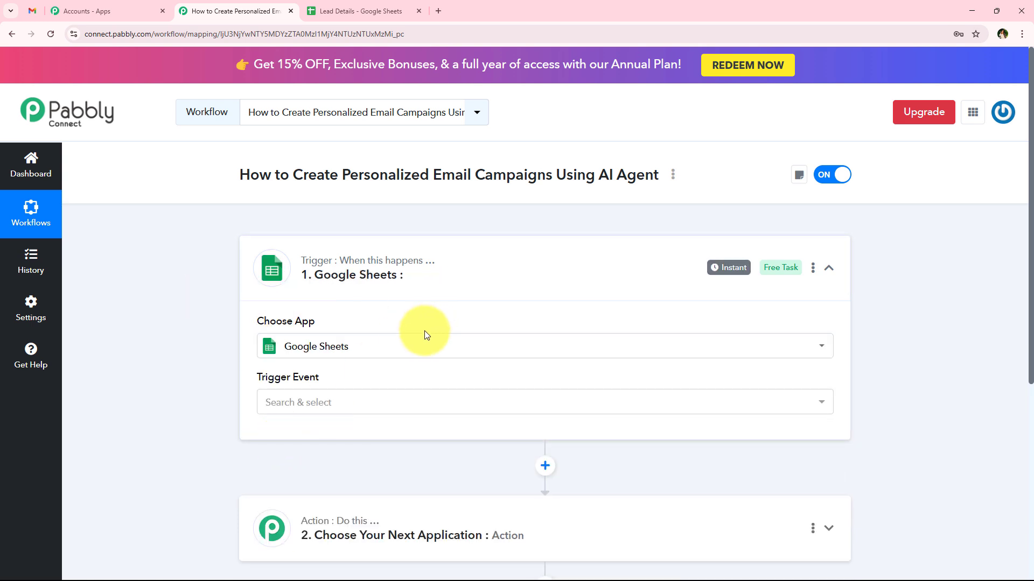
left_click(299, 404)
scroll(230, 344, "down", 1)
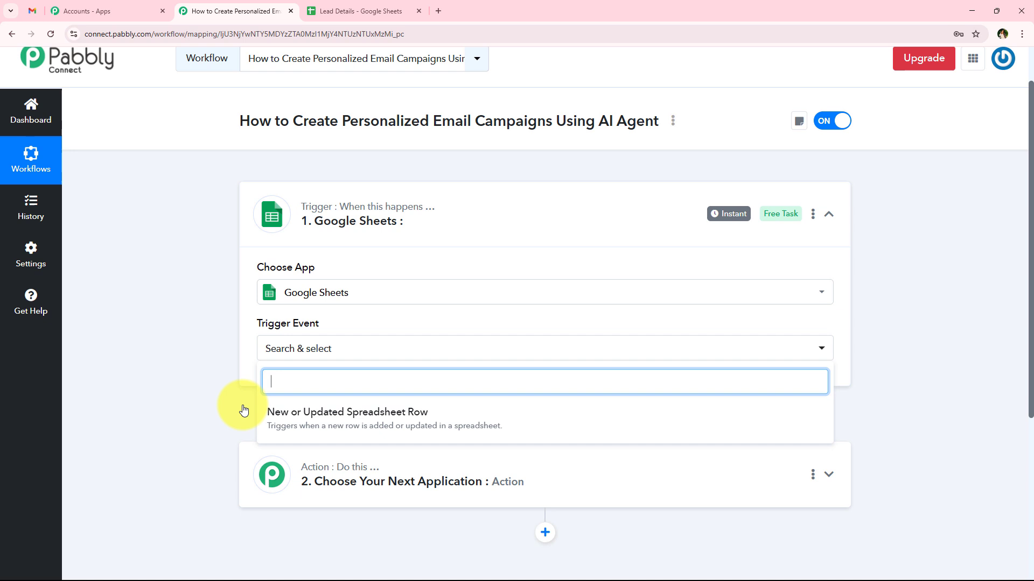
left_click(531, 415)
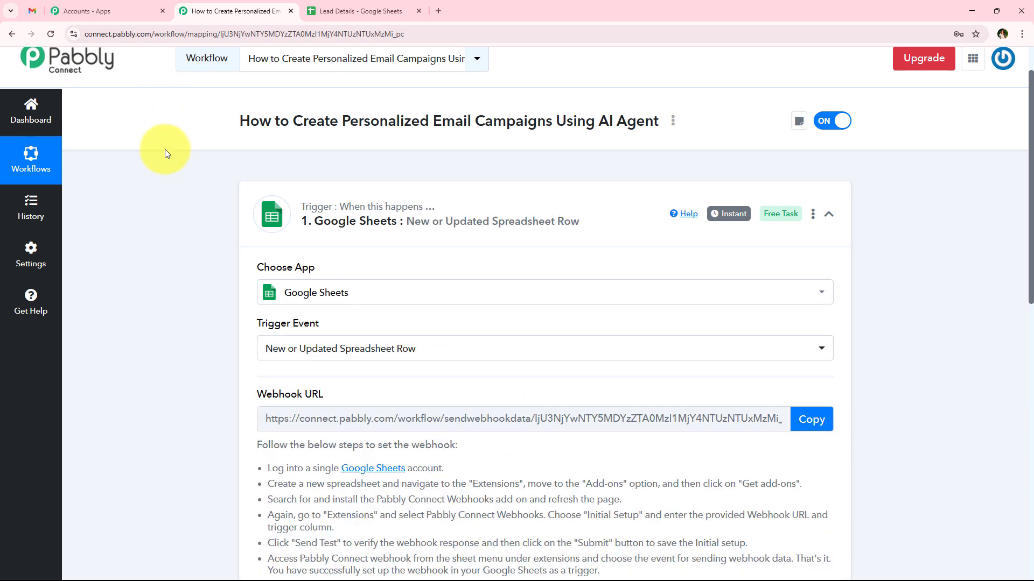
- Copy the trigger's webhook URL and read through the setup instructions below it
scroll(166, 128, "down", 1)
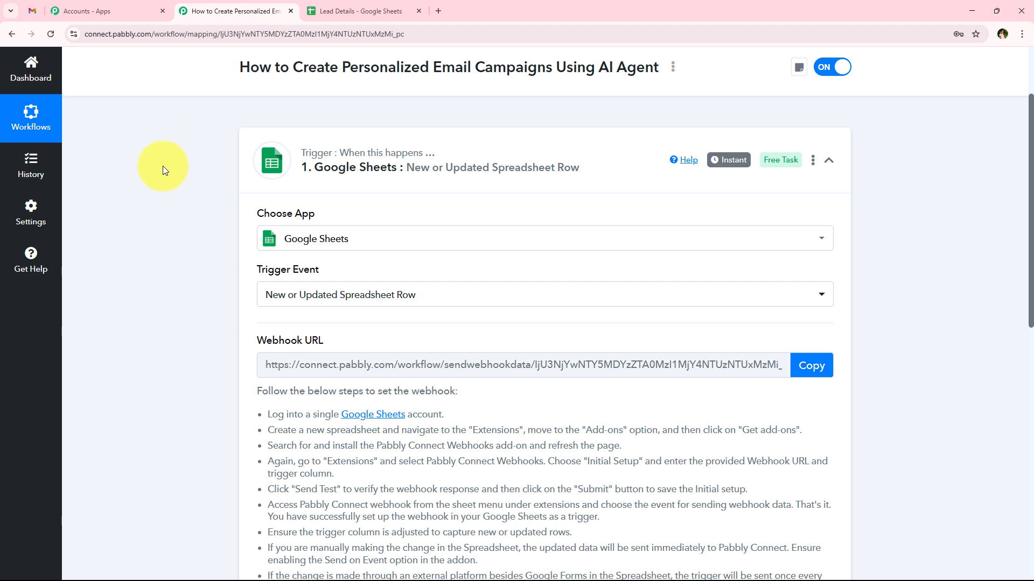
scroll(150, 258, "down", 2)
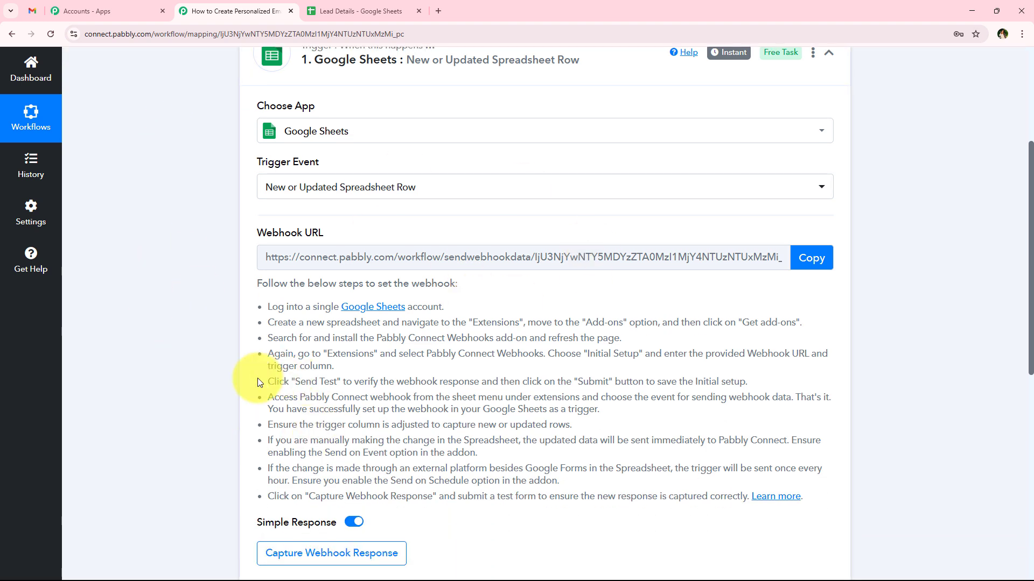
scroll(248, 380, "up", 2)
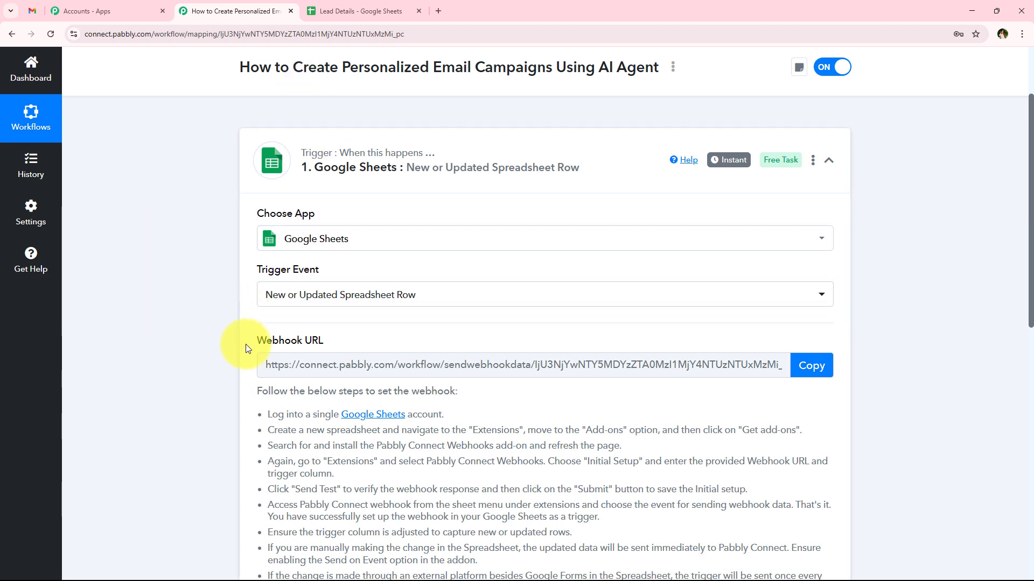
scroll(245, 344, "down", 1)
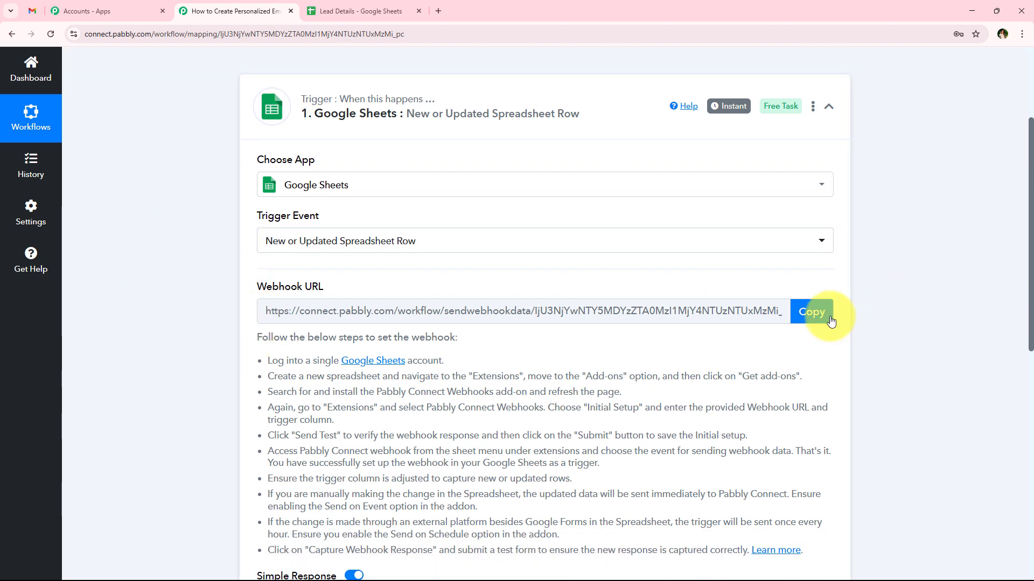
left_click(830, 320)
scroll(323, 393, "down", 1)
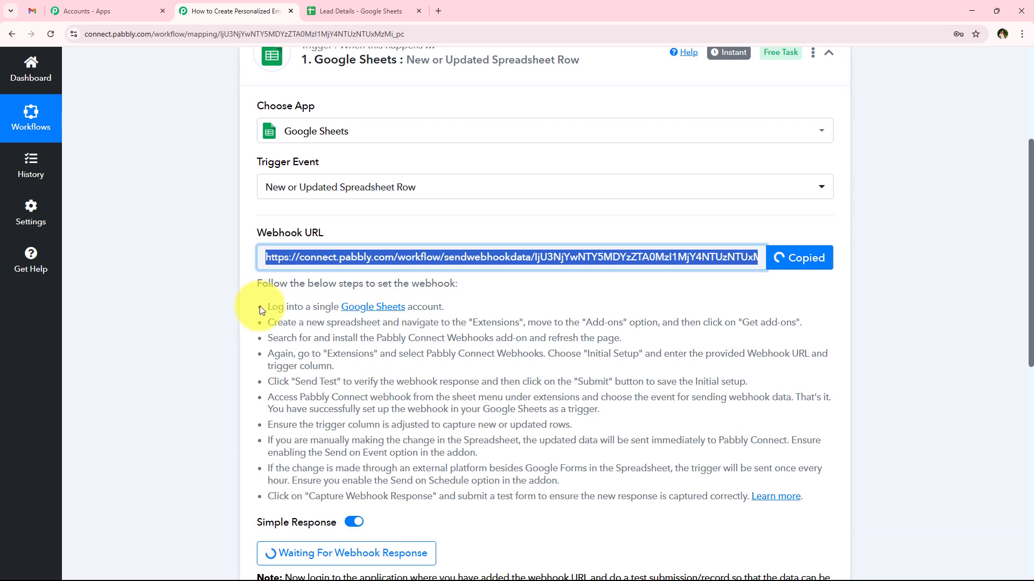
left_click_drag(261, 309, 699, 479)
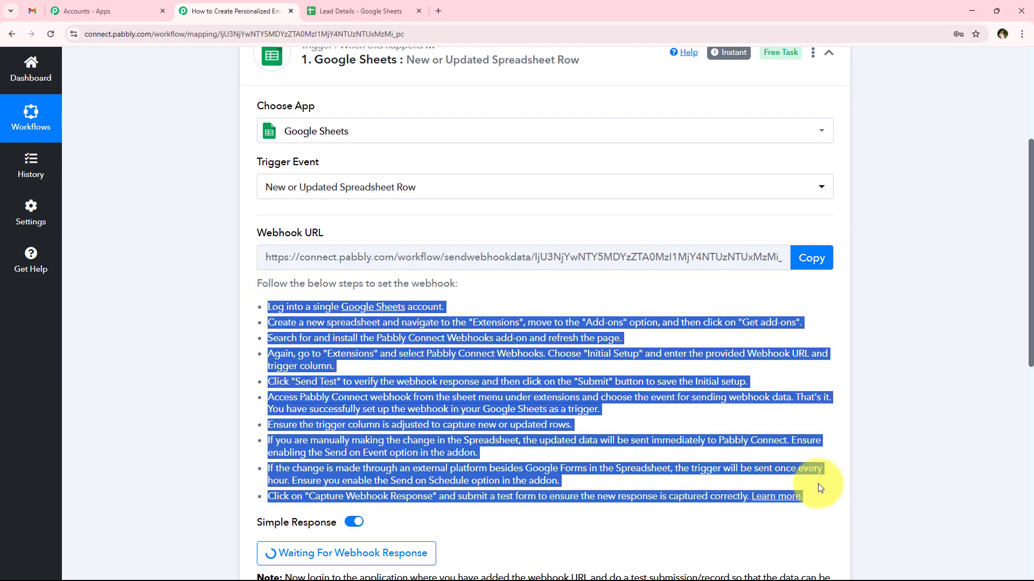
left_click(348, 334)
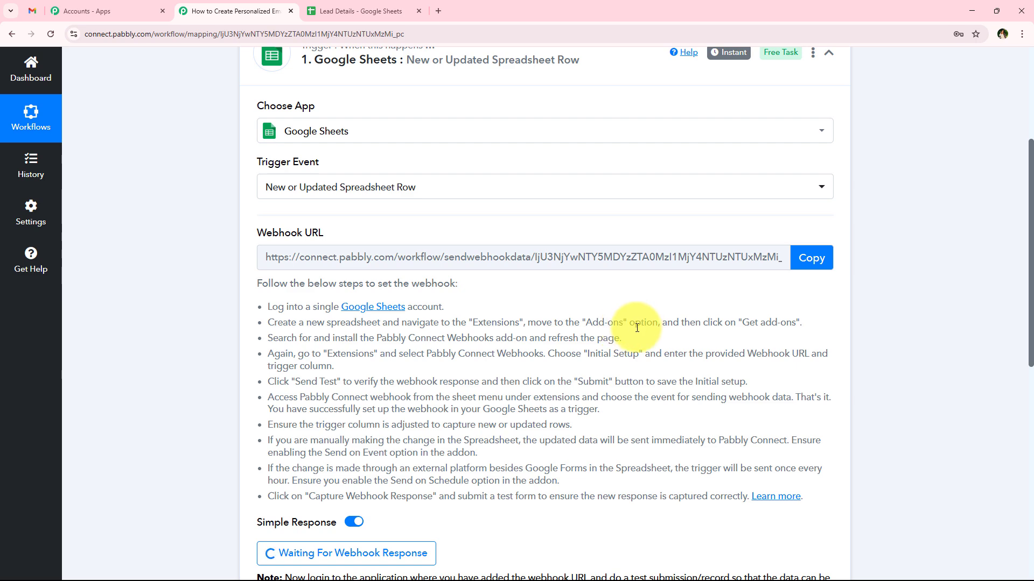
- Switch to the Lead Details spreadsheet and open the Google Workspace Marketplace for getting add-ons
left_click(369, 2)
left_click(736, 383)
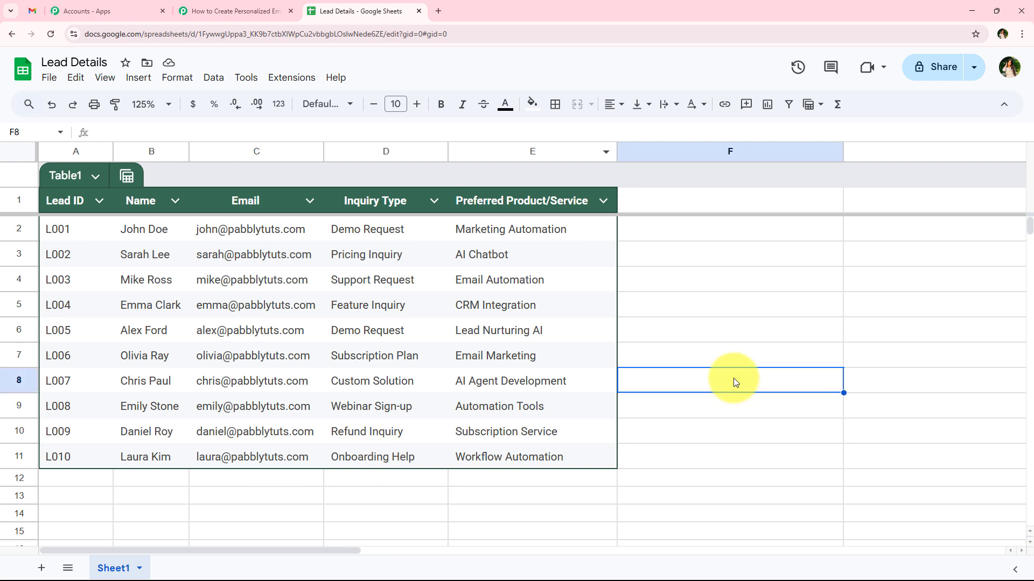
left_click(369, 301)
left_click(432, 474)
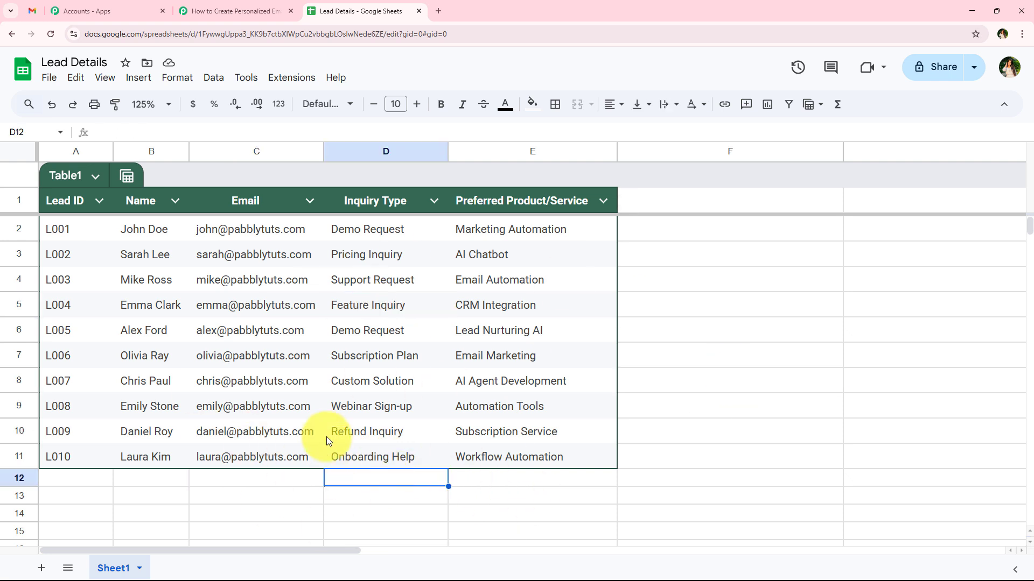
left_click(299, 492)
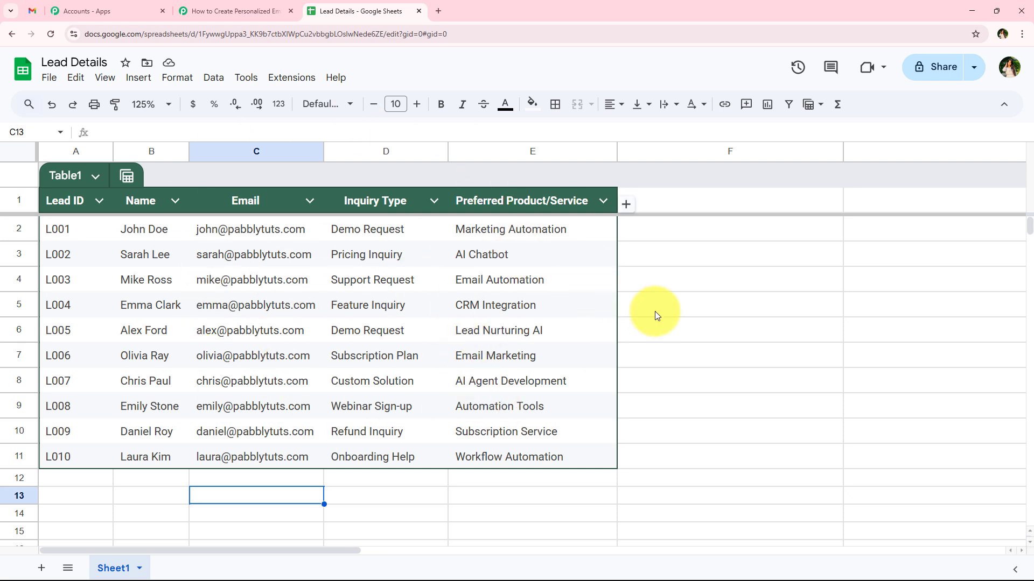
key("Up")
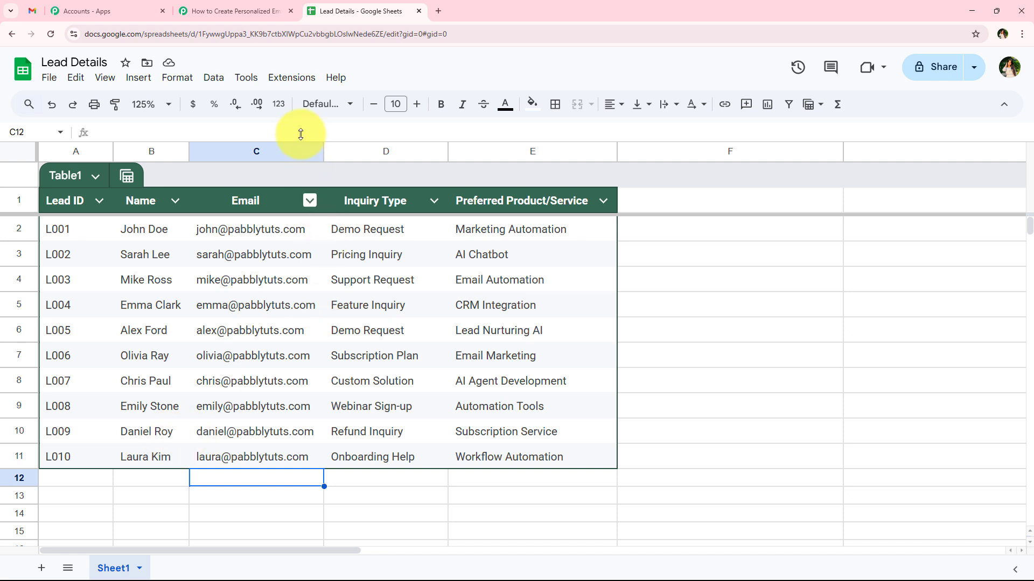
left_click(292, 83)
mouse_move(391, 104)
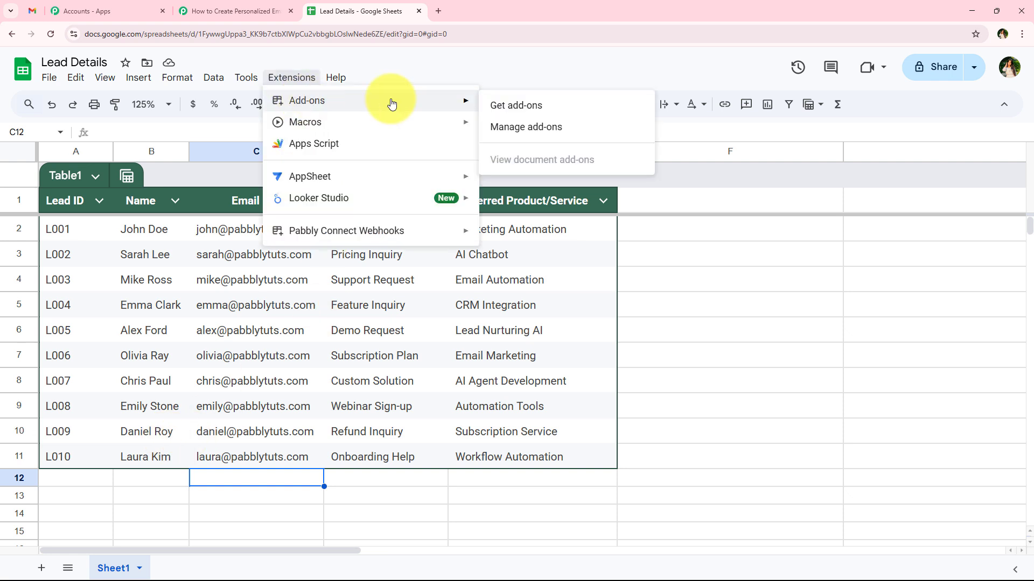
left_click(548, 107)
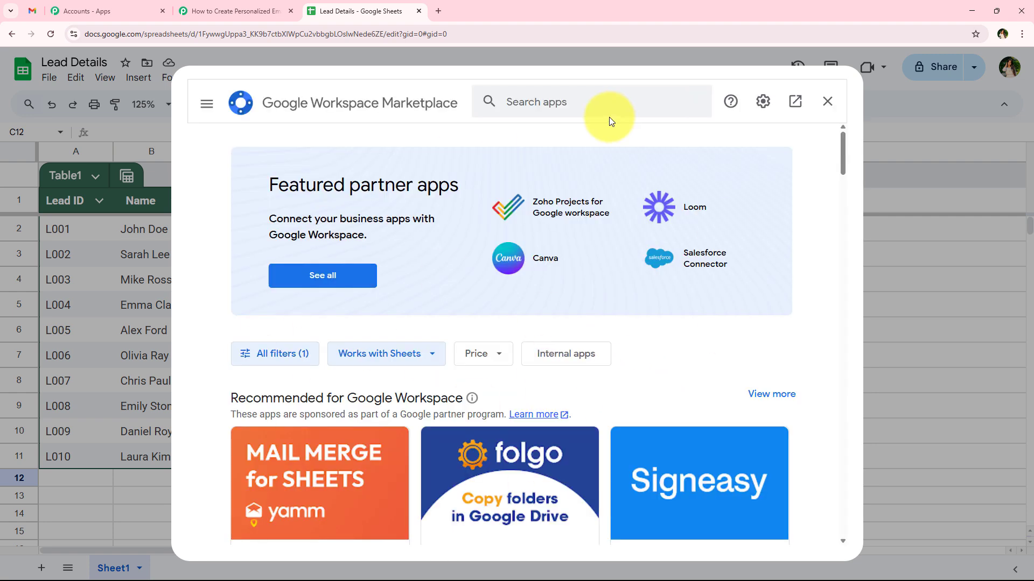
- Search the marketplace for Pabbly Connect Webhooks, check the add-on's listing page, and close the marketplace
left_click(577, 96)
type("P")
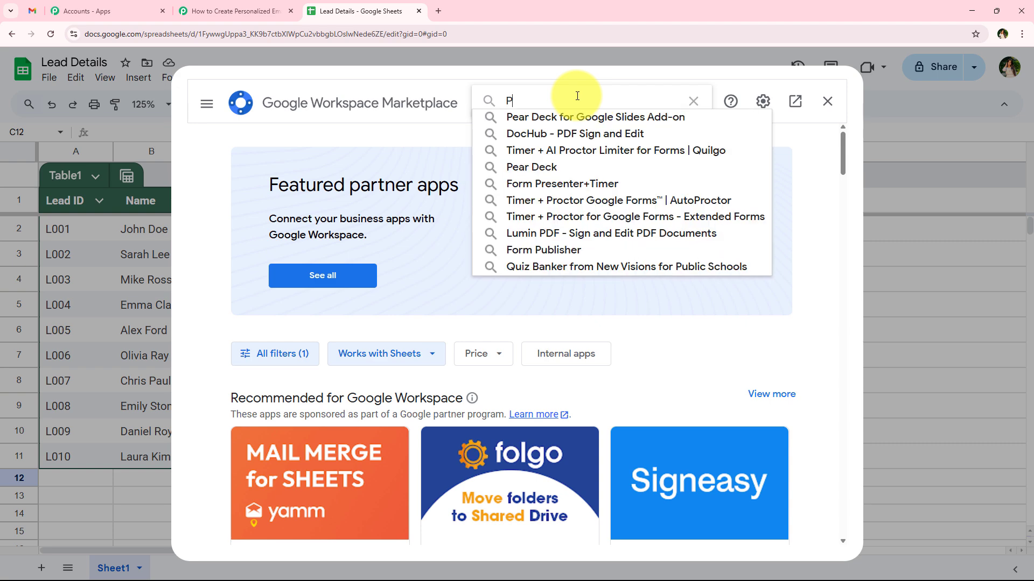
type("aab")
key("BackSpace")
key("BackSpace")
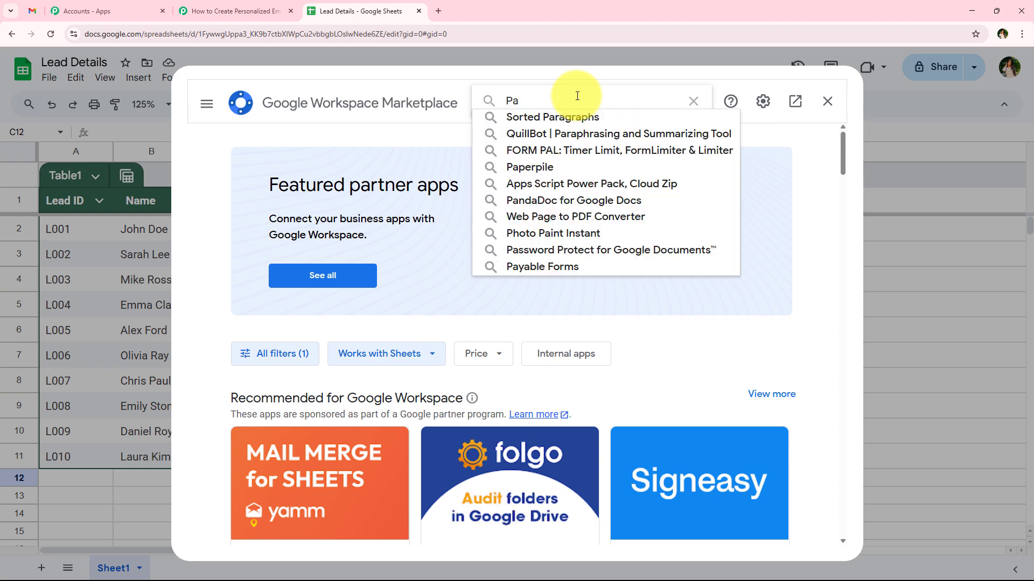
type("bbly")
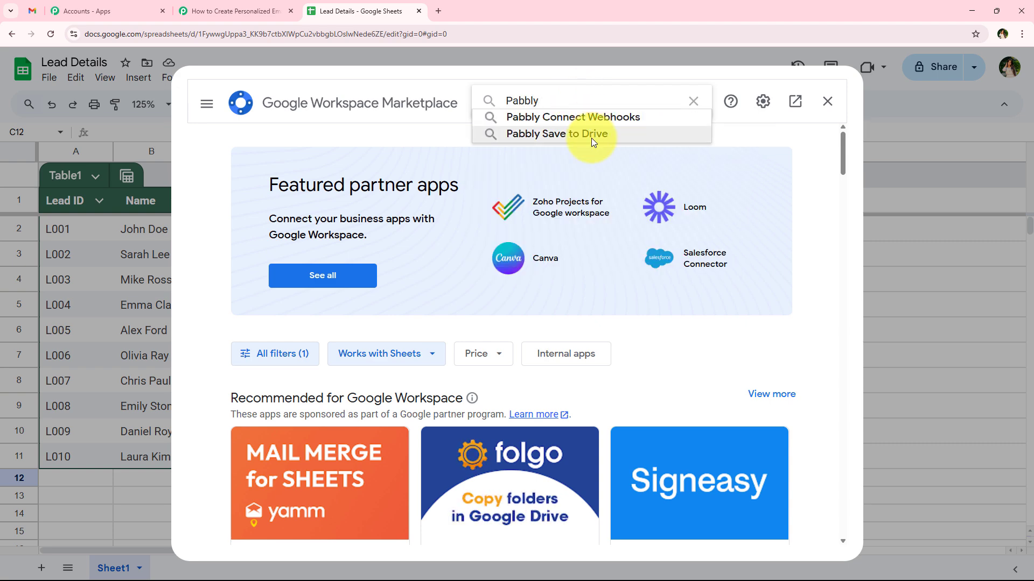
left_click(597, 116)
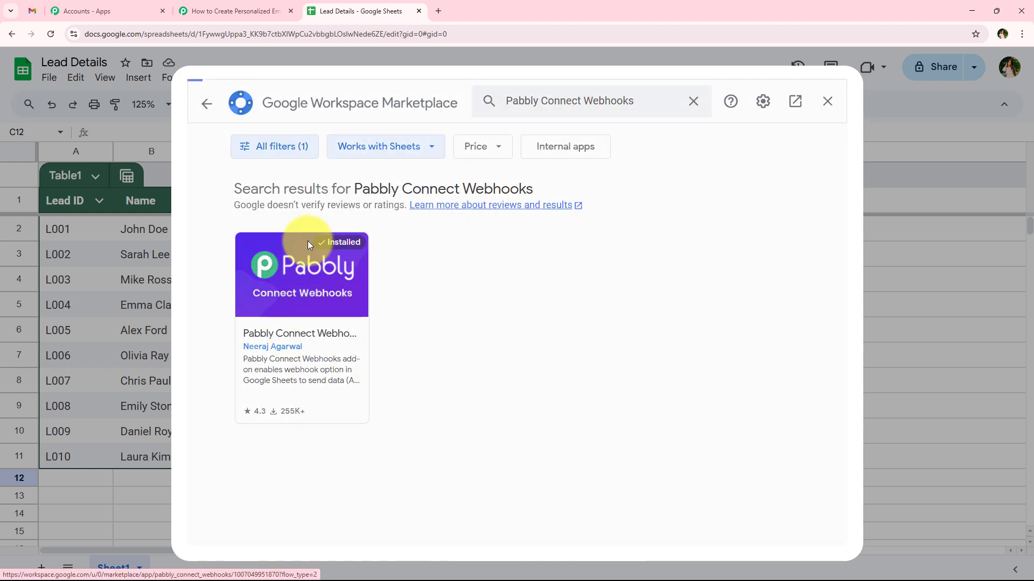
left_click(308, 242)
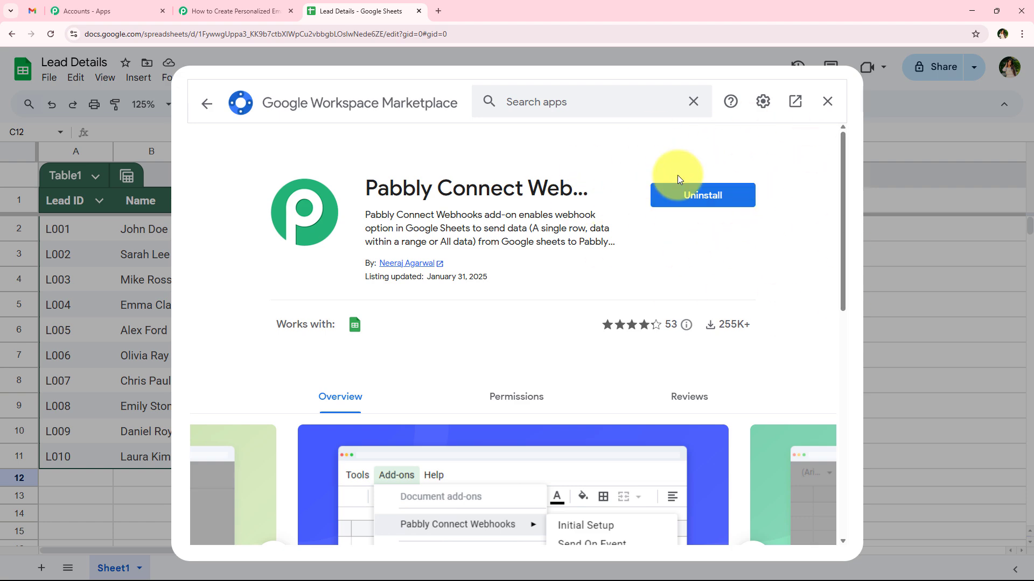
left_click(828, 101)
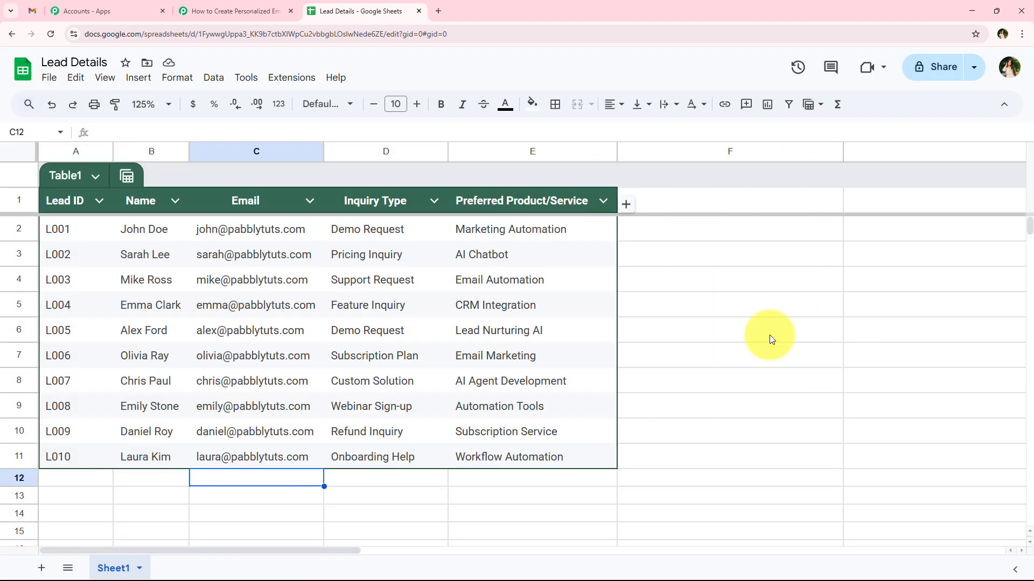
- Reload the Lead Details spreadsheet and set its zoom to 125%
left_click(759, 384)
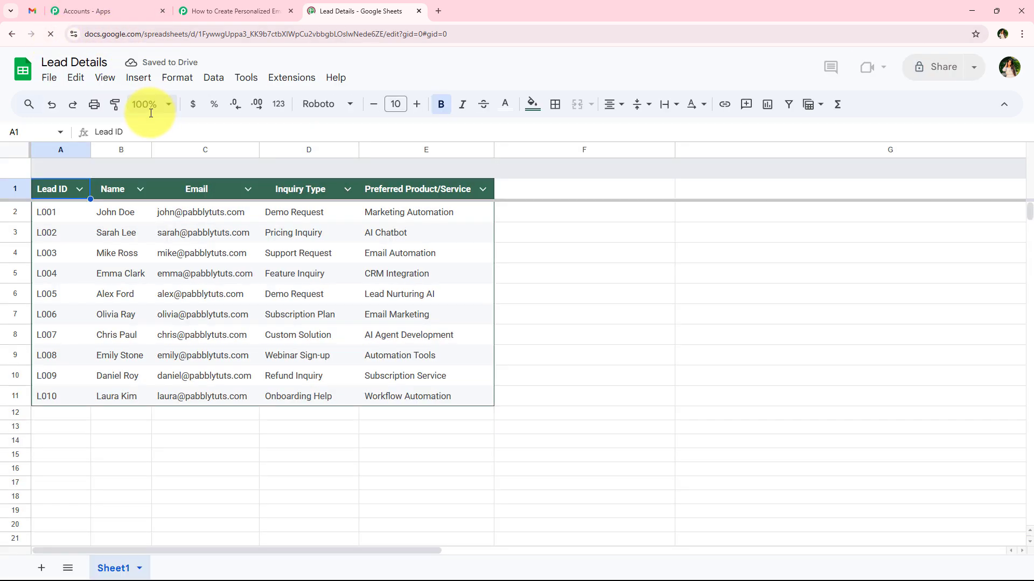
left_click(150, 104)
left_click(155, 217)
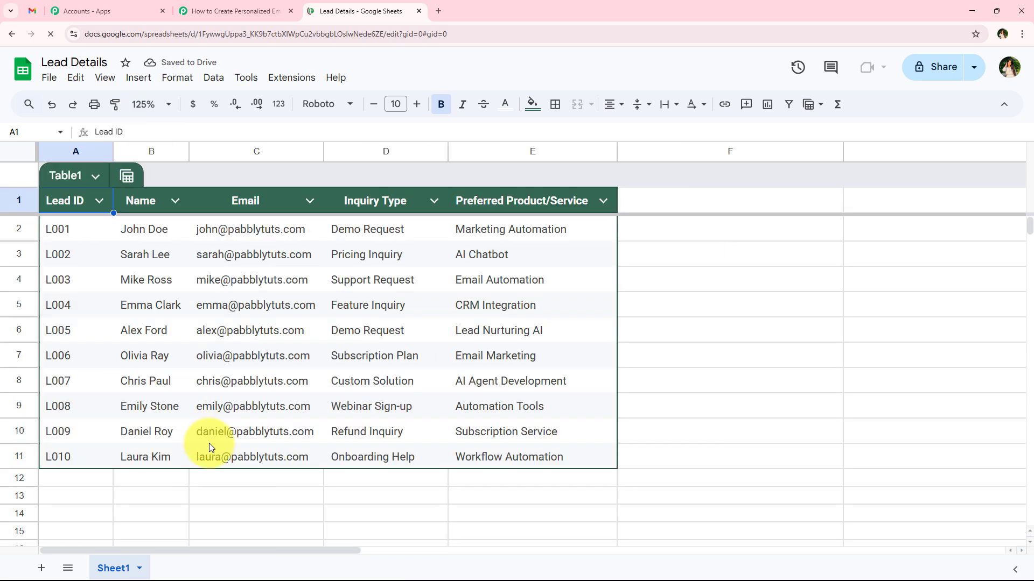
left_click(242, 477)
- Open the Initial Setup dialog of the Pabbly Connect Webhooks add-on
left_click(305, 78)
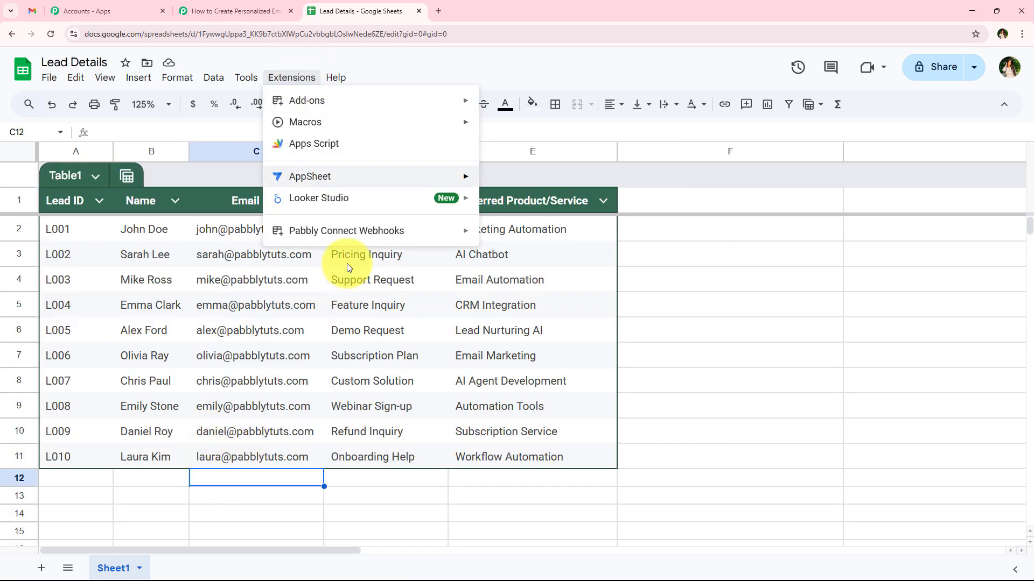
mouse_move(334, 230)
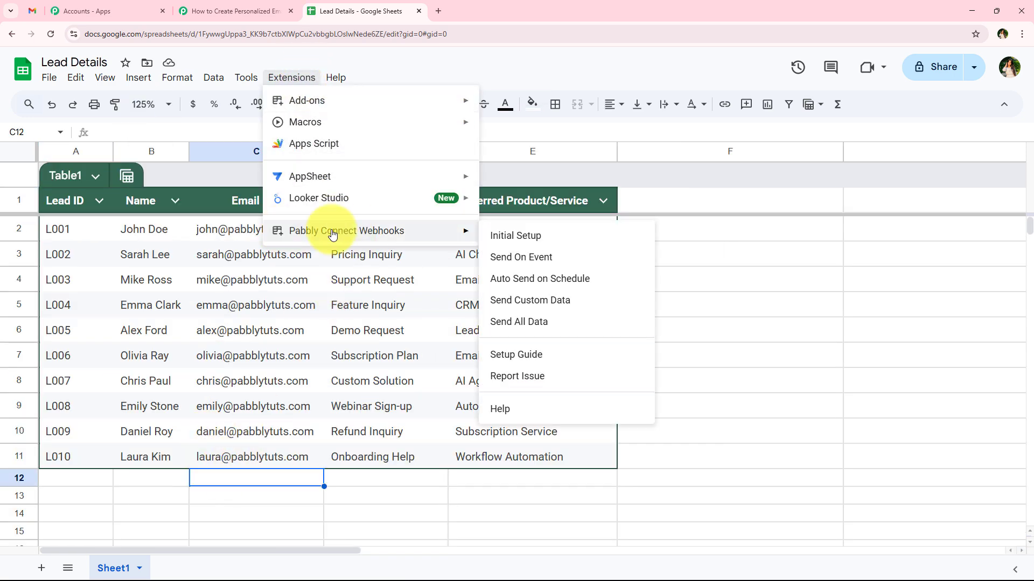
left_click(357, 482)
left_click(291, 79)
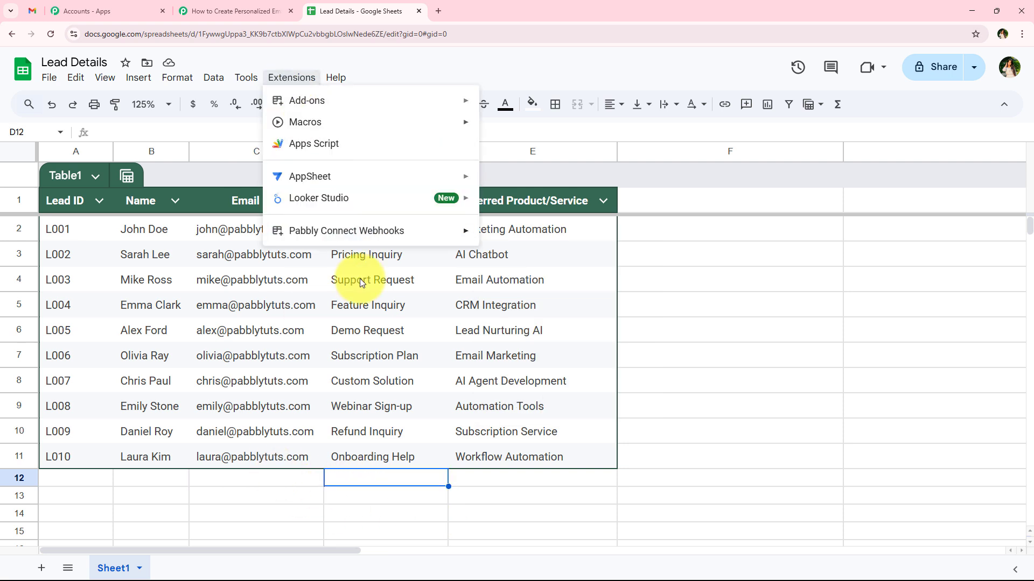
mouse_move(402, 231)
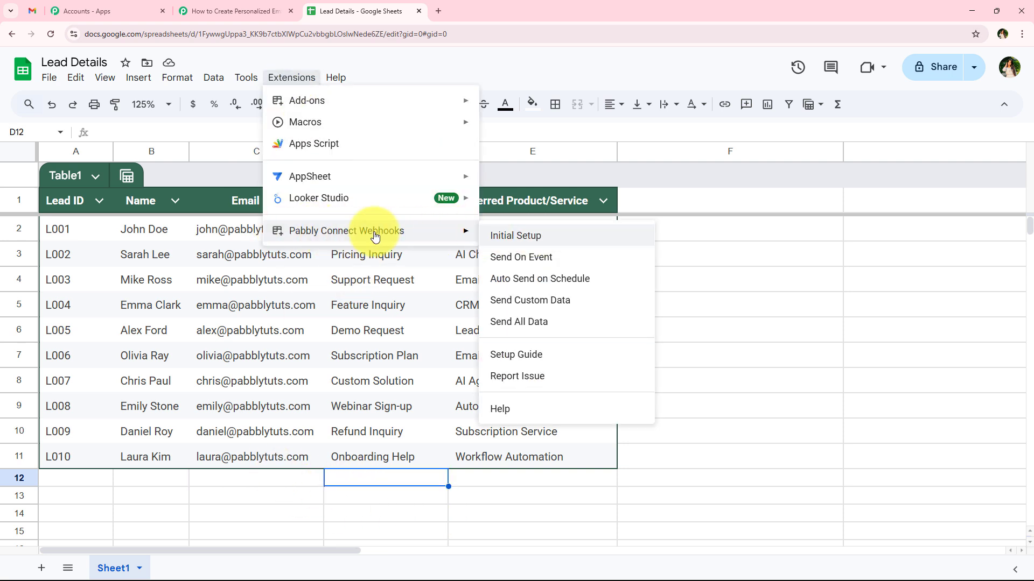
left_click(560, 243)
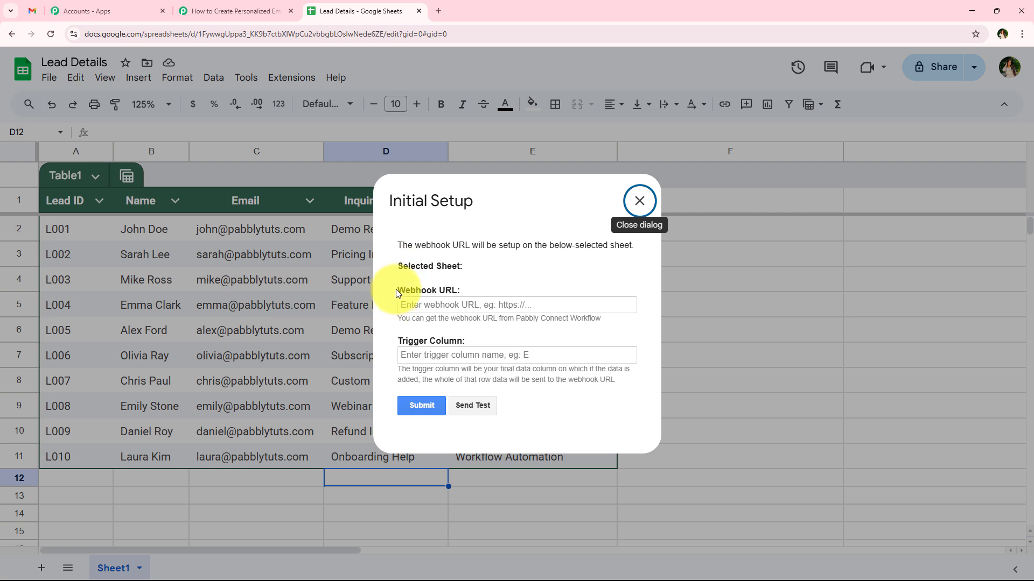
- Paste the copied workflow webhook URL into the add-on's Initial Setup for Sheet1
left_click_drag(396, 291, 472, 291)
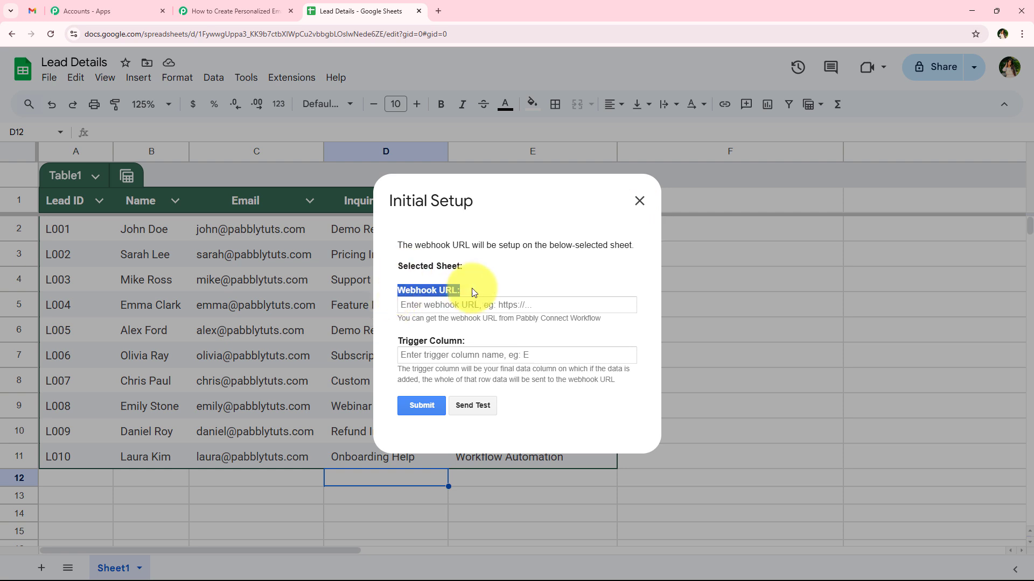
left_click(502, 337)
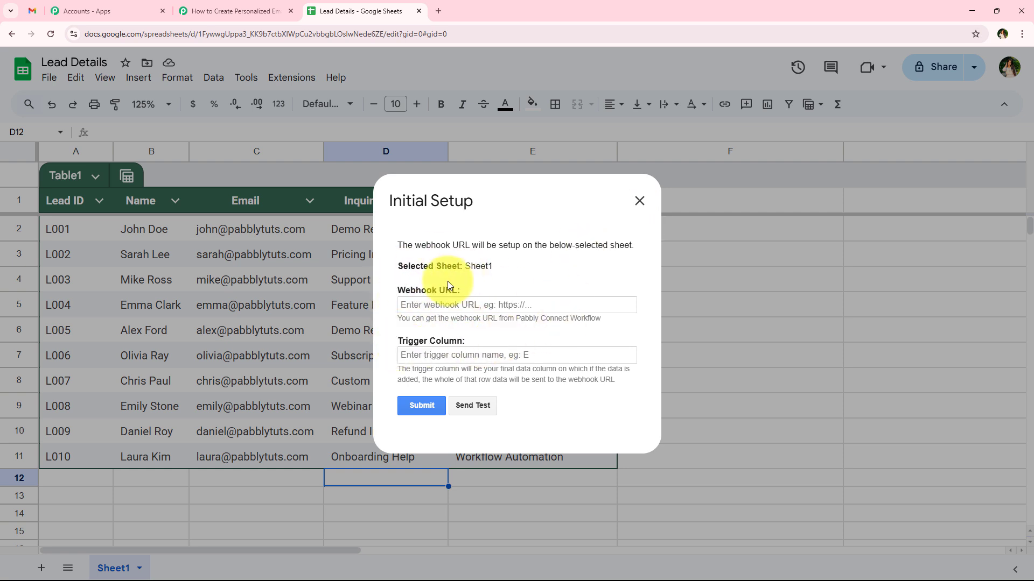
left_click(469, 302)
right_click(469, 303)
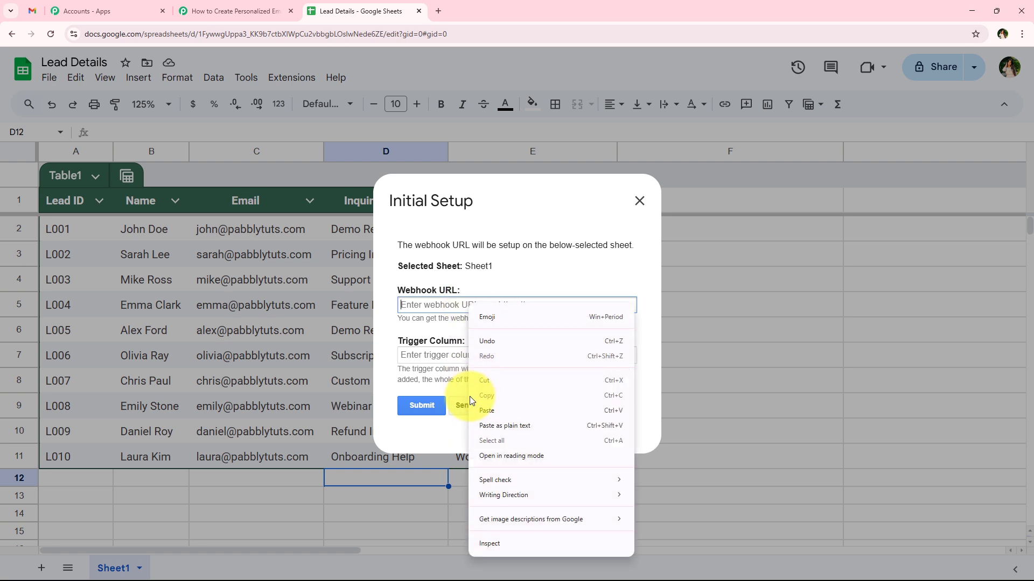
left_click(489, 410)
left_click(531, 282)
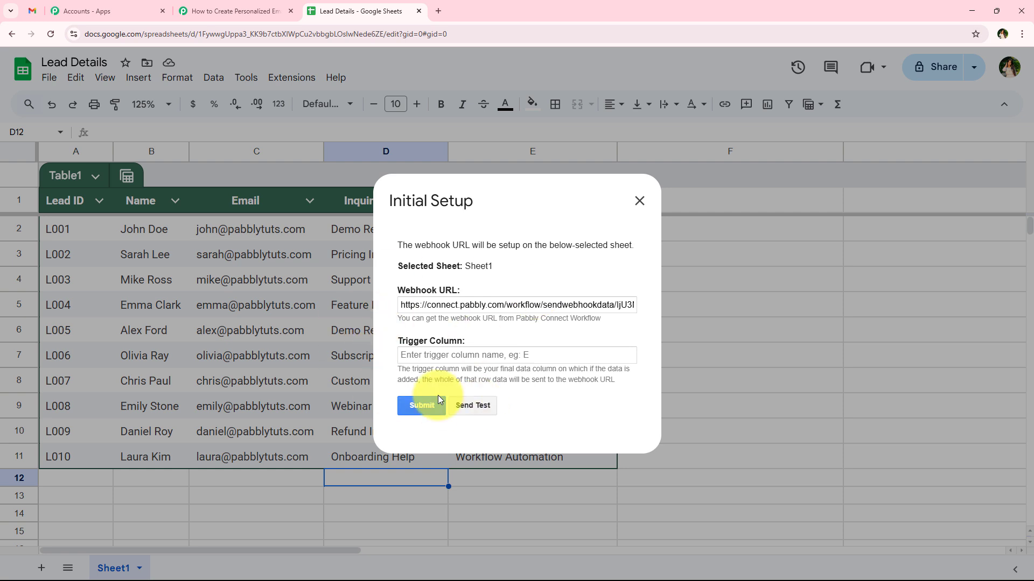
- Set the trigger column to E and submit the webhook's initial setup
left_click_drag(396, 369, 616, 371)
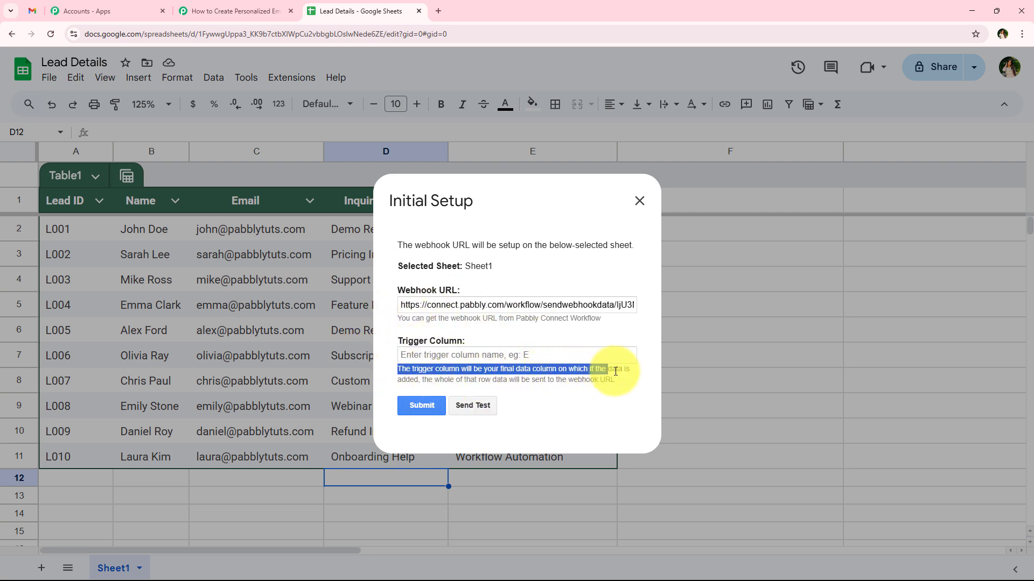
left_click(419, 379)
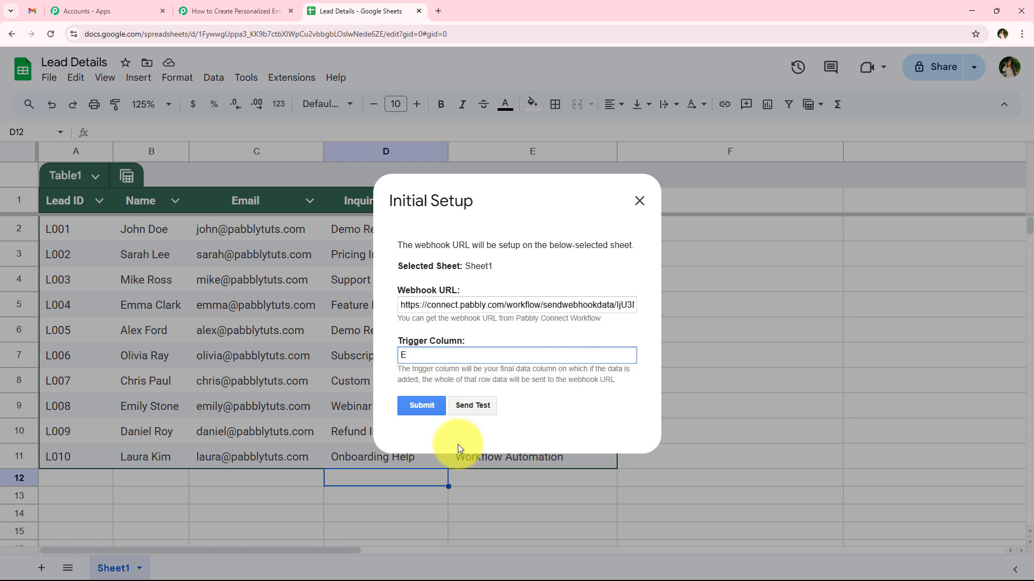
left_click(423, 404)
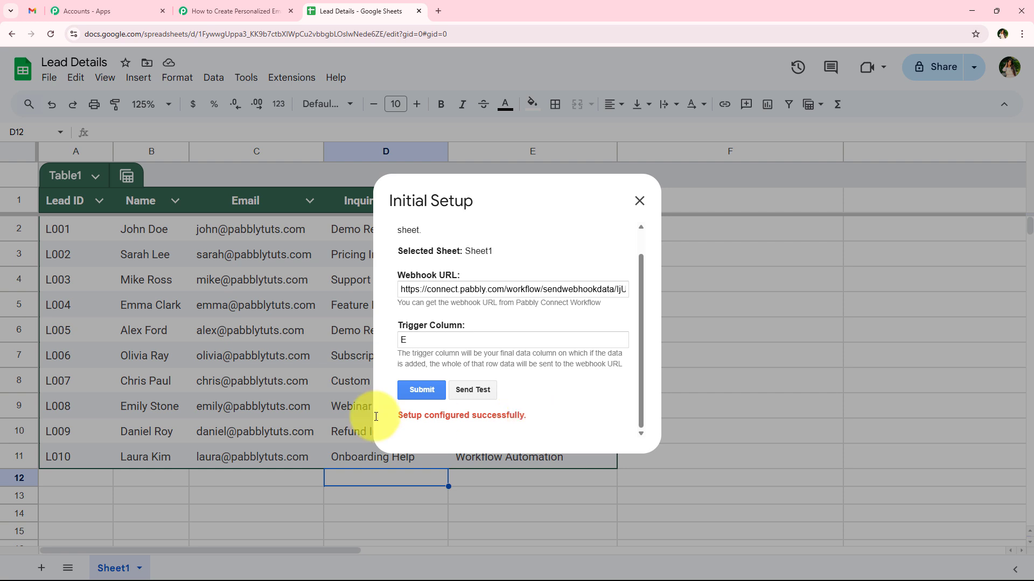
left_click_drag(380, 422, 531, 412)
left_click(531, 411)
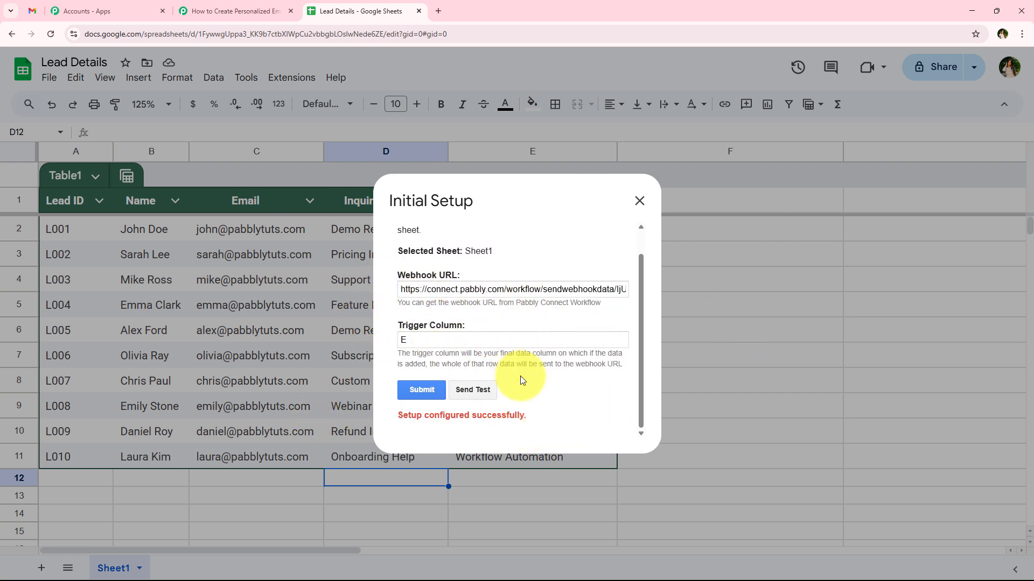
left_click_drag(401, 417, 532, 415)
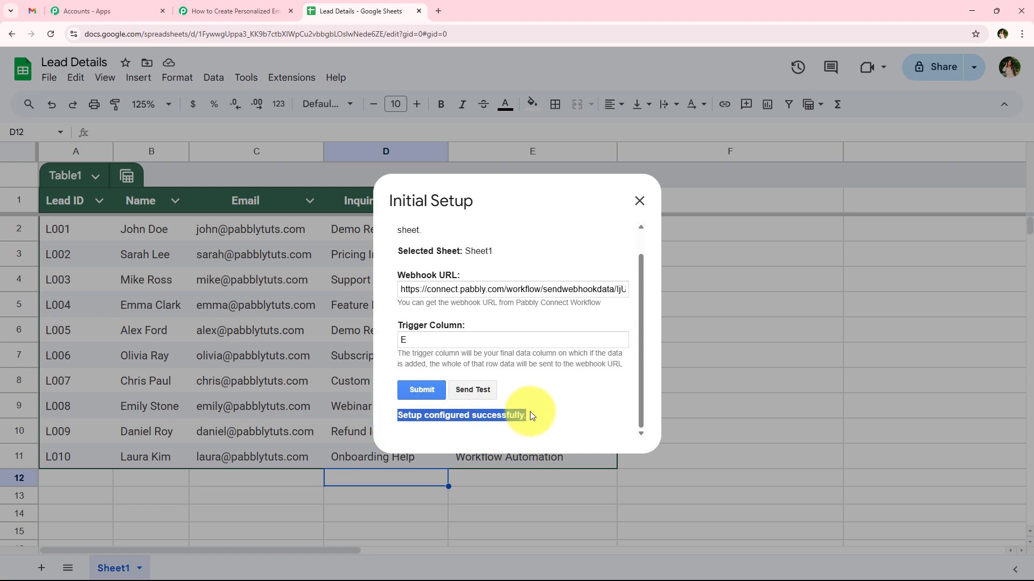
- Return to the Pabbly Connect workflow and read the trigger's note about making a test submission
left_click(248, 9)
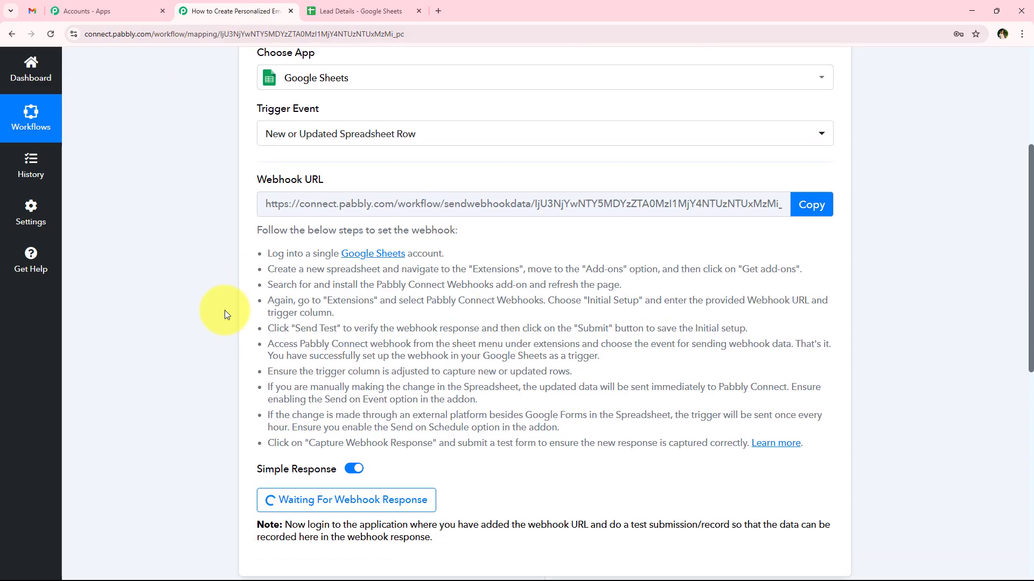
scroll(225, 310, "up", 3)
scroll(220, 313, "down", 6)
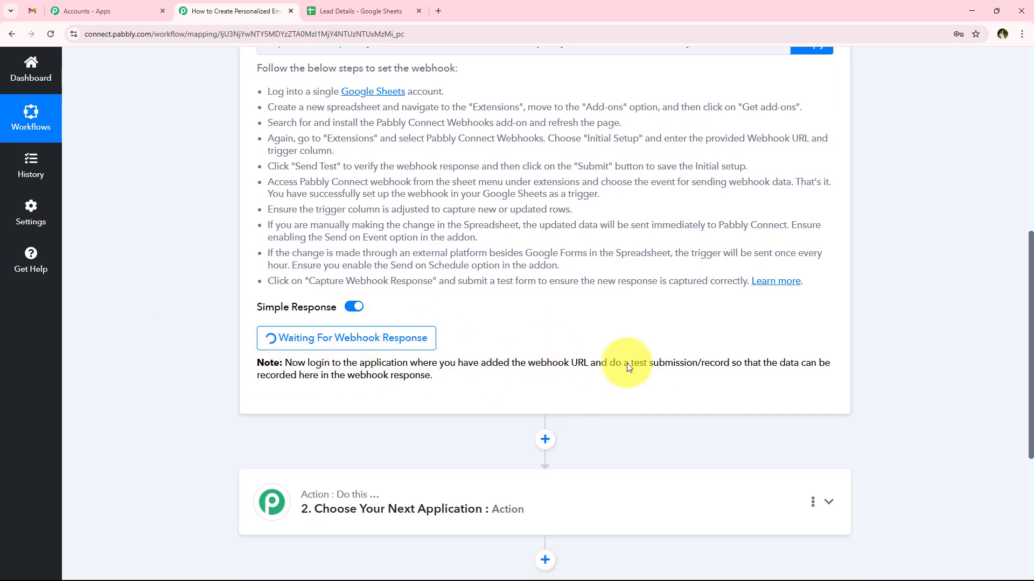
left_click_drag(611, 364, 728, 365)
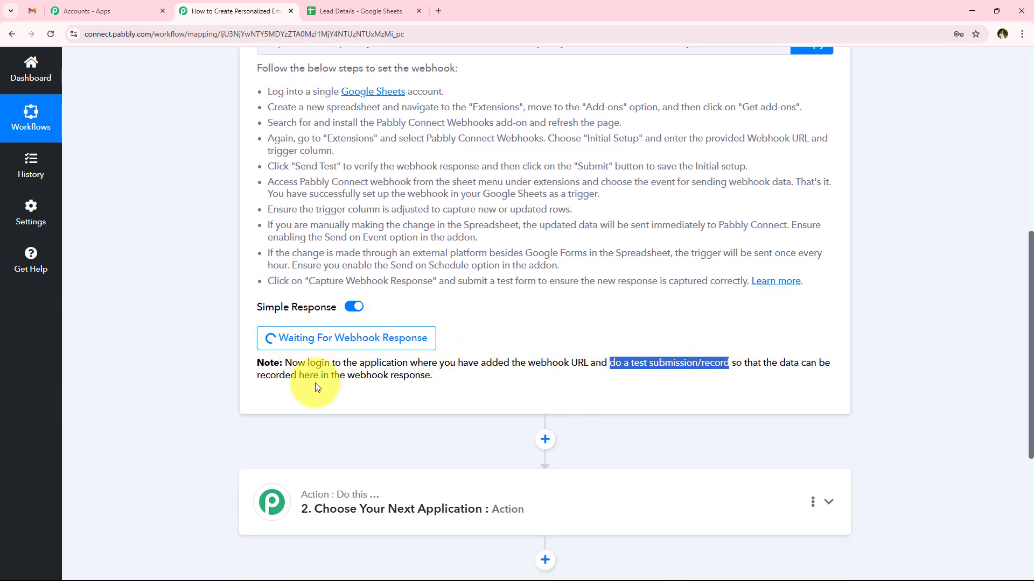
left_click(220, 397)
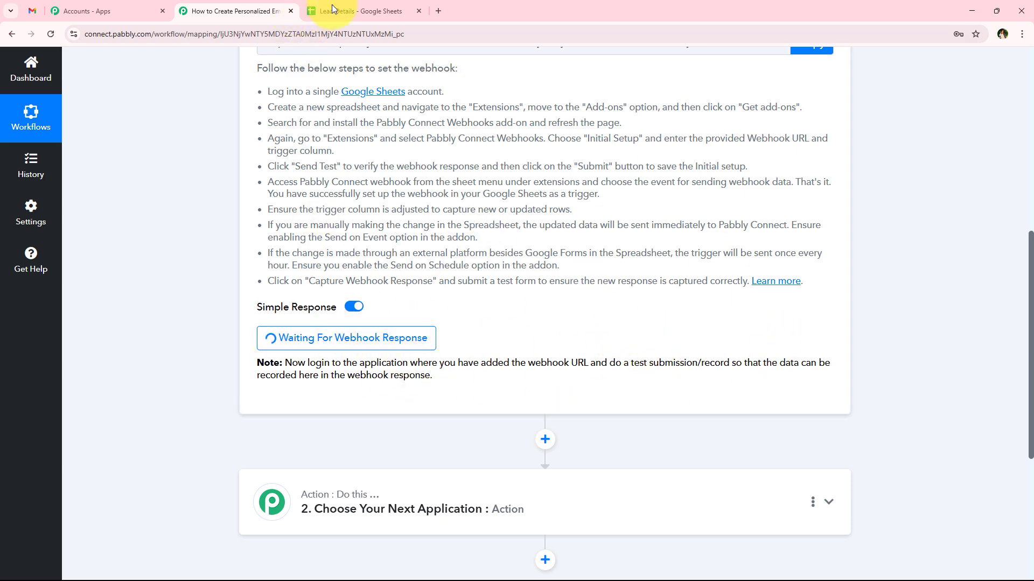
- Go back to the Lead Details spreadsheet and send test data to the webhook from the Initial Setup
left_click(312, 11)
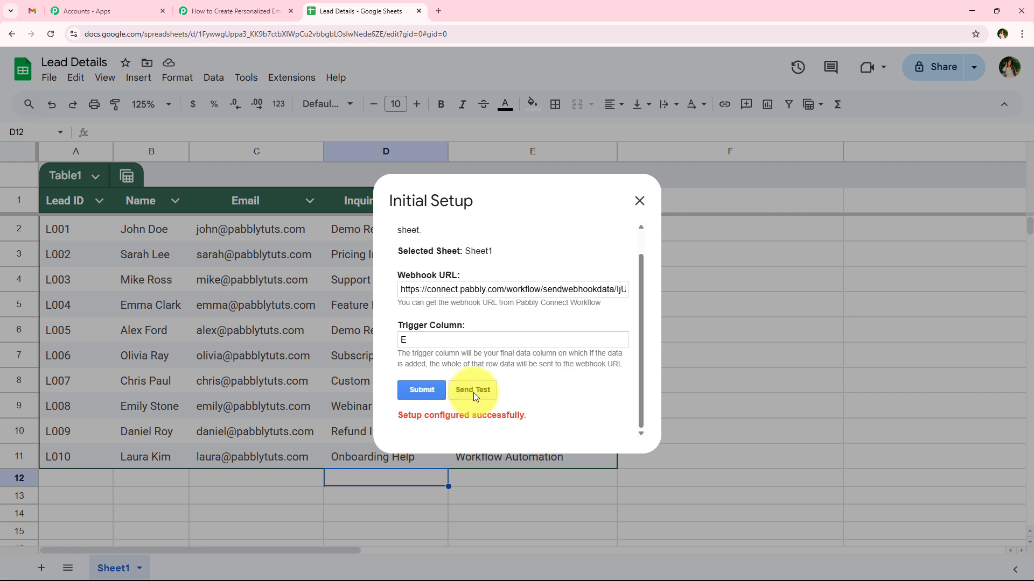
left_click(490, 391)
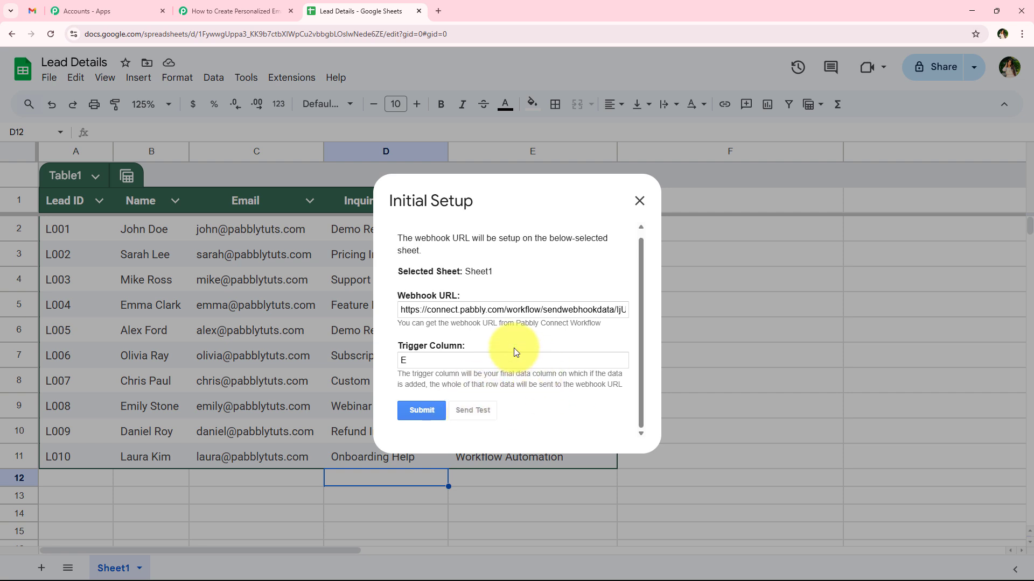
scroll(512, 364, "down", 2)
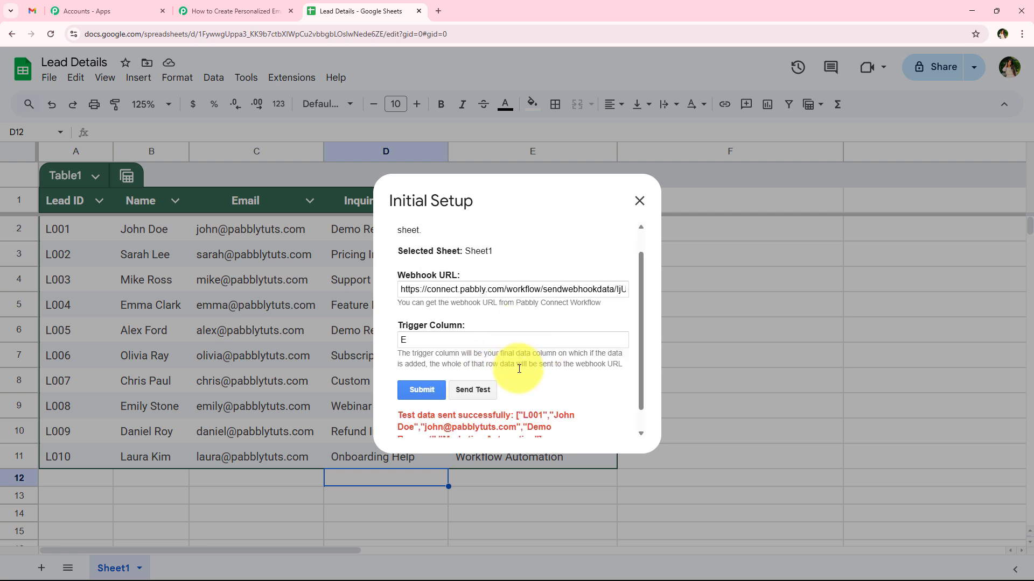
- Review the sent test data, close the Initial Setup, and compare it with the first lead's row
left_click_drag(398, 390, 577, 414)
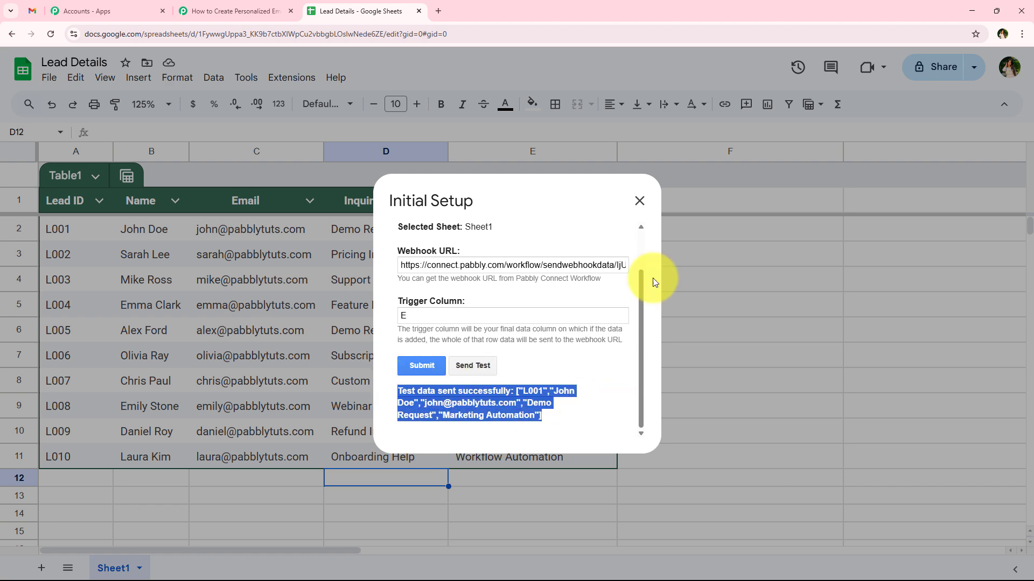
left_click(640, 202)
left_click_drag(76, 231, 496, 241)
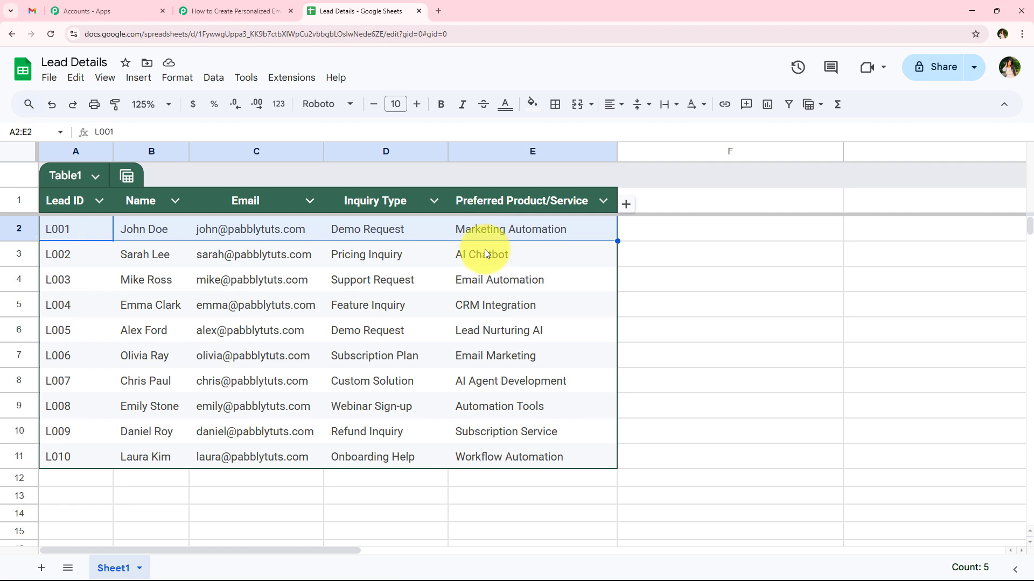
left_click(479, 250)
- Return to the Pabbly Connect workflow, examine the lead fields captured in the trigger's response, and collapse the trigger step
left_click(237, 11)
scroll(242, 249, "down", 6)
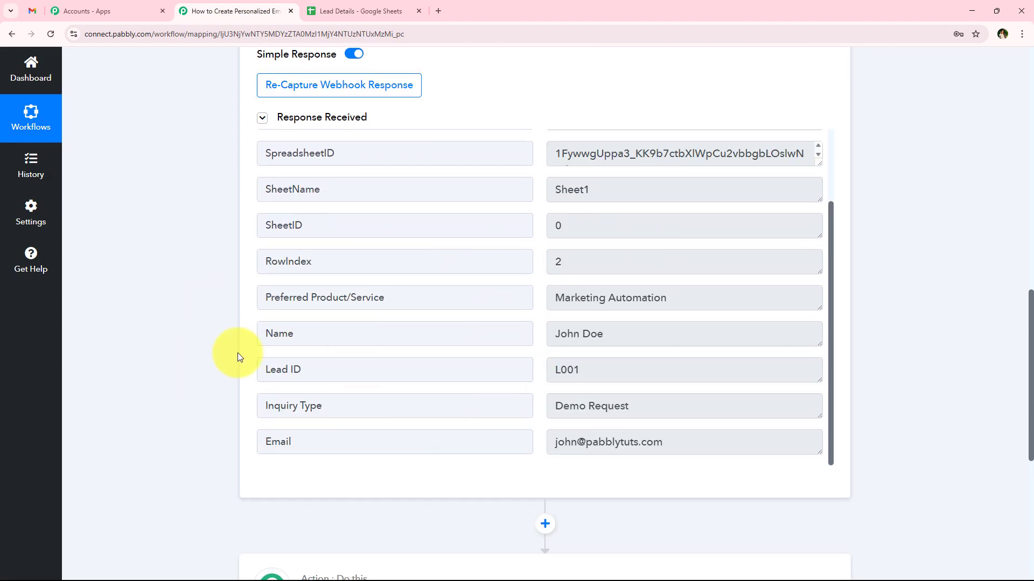
left_click_drag(695, 335, 490, 336)
left_click_drag(720, 371, 515, 376)
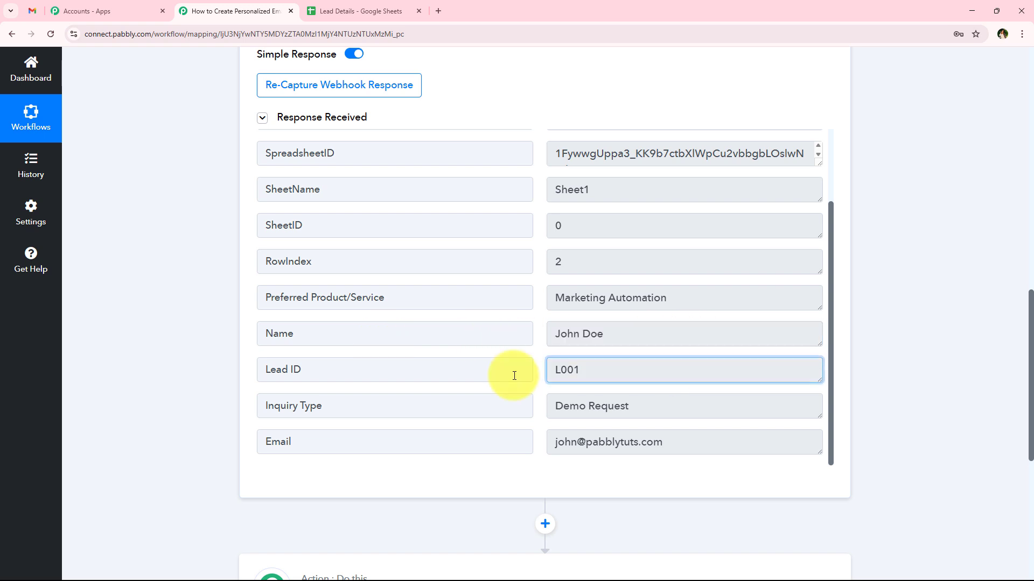
left_click(515, 376)
left_click_drag(716, 294, 505, 296)
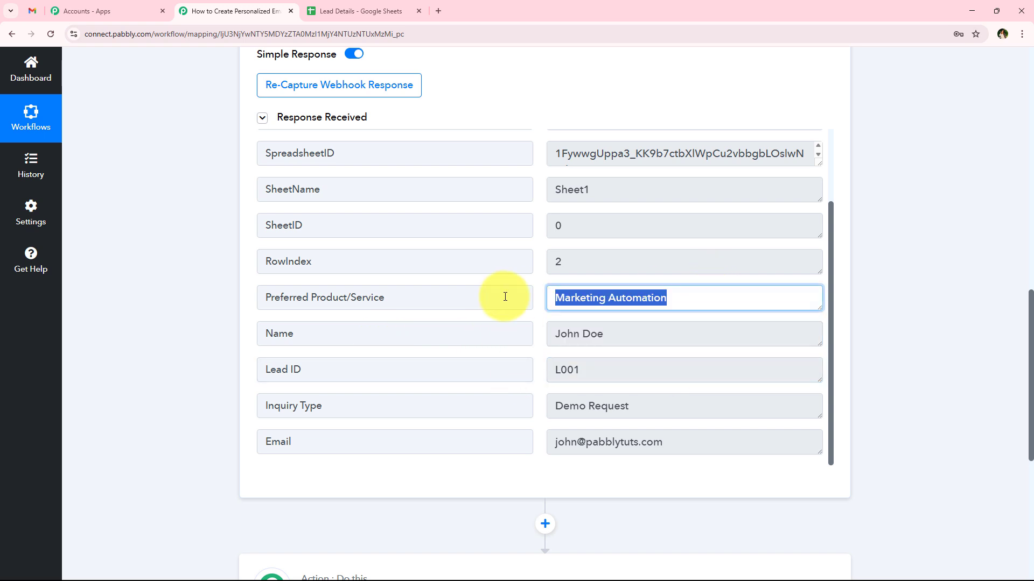
left_click(505, 297)
left_click_drag(694, 415, 397, 410)
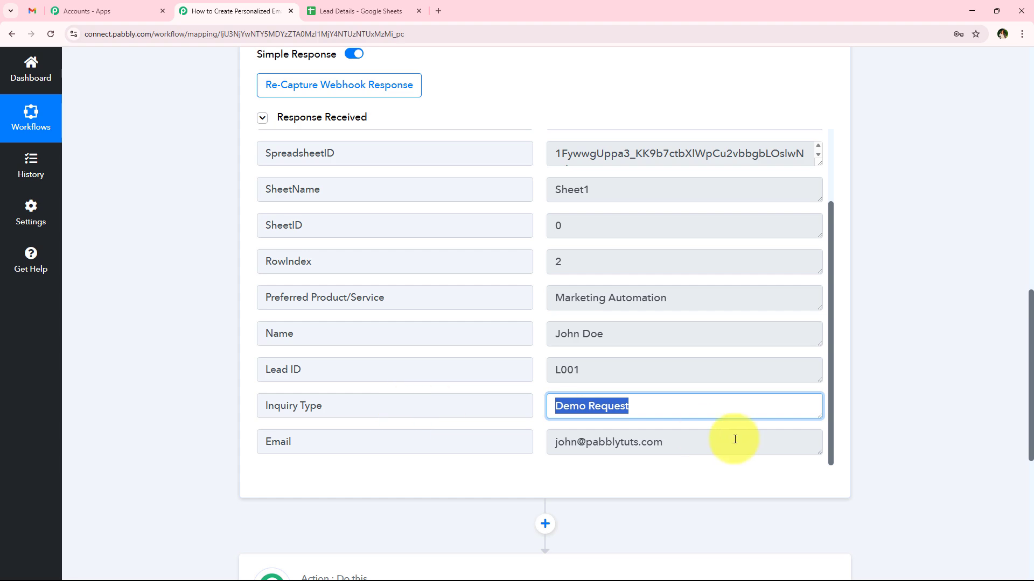
left_click_drag(731, 438, 385, 438)
left_click(209, 447)
scroll(208, 388, "up", 15)
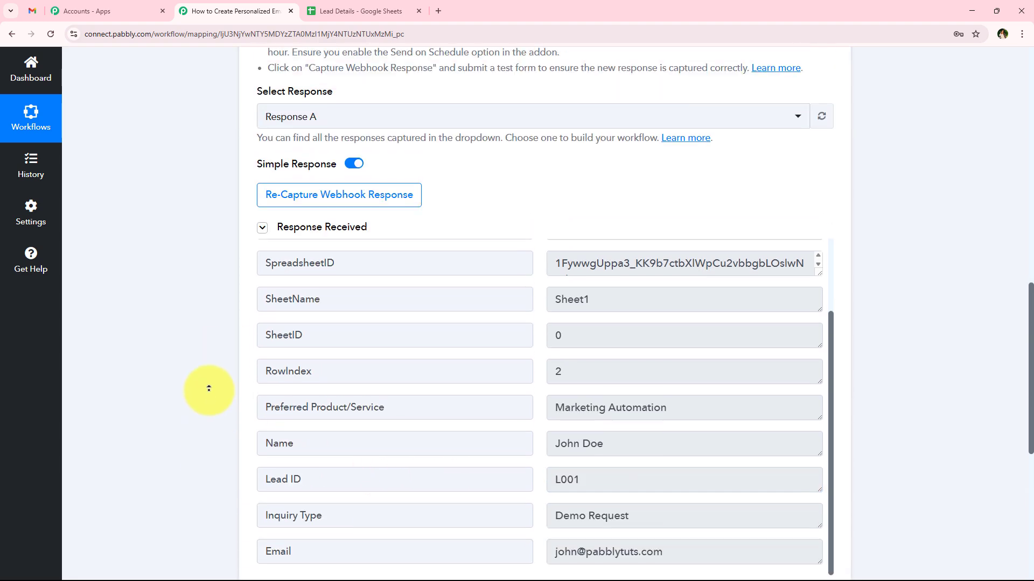
left_click(355, 266)
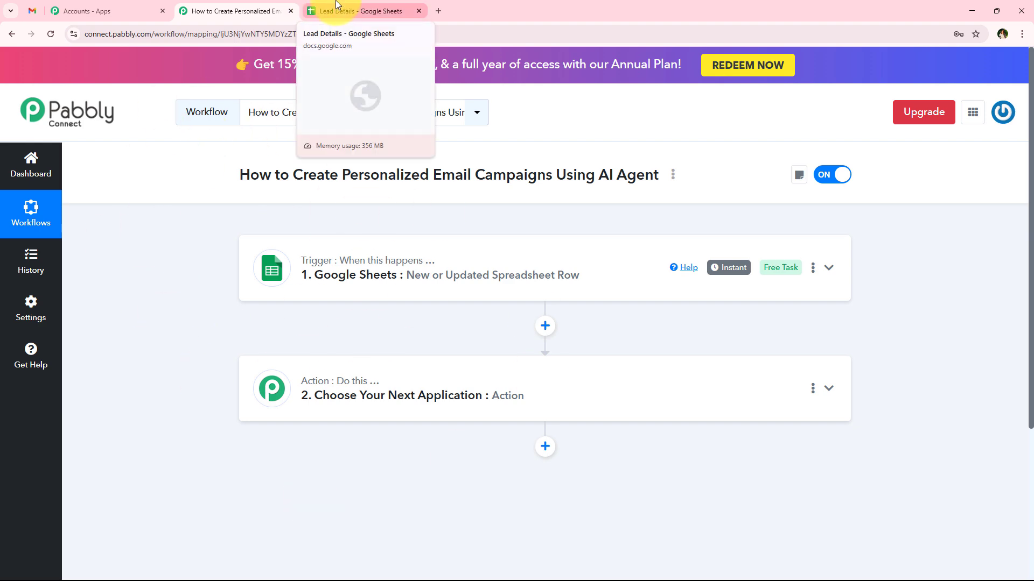
- Go back to the Lead Details spreadsheet and enable Send On Event in the Pabbly Connect Webhooks add-on
left_click(338, 7)
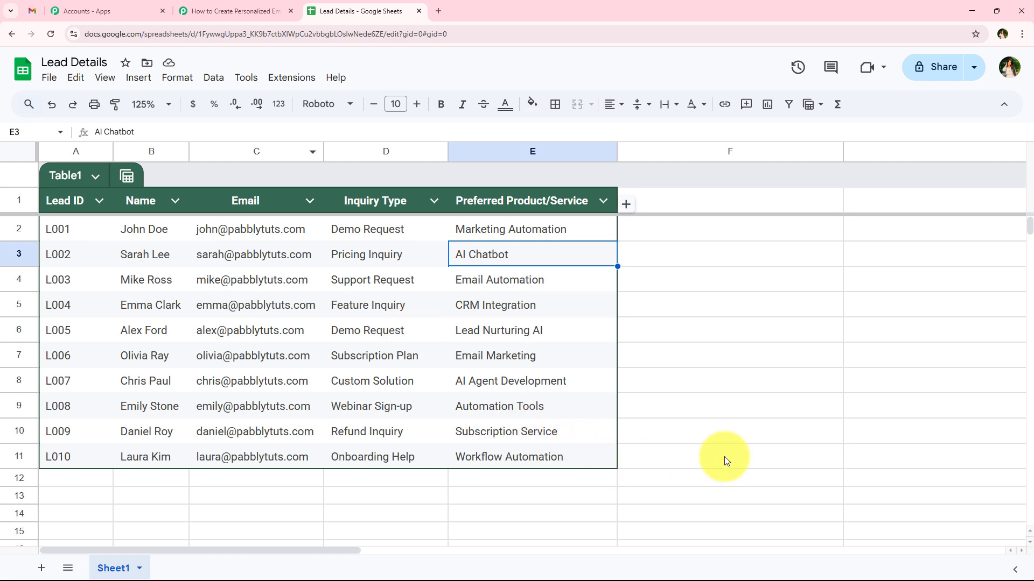
left_click(724, 457)
left_click(300, 85)
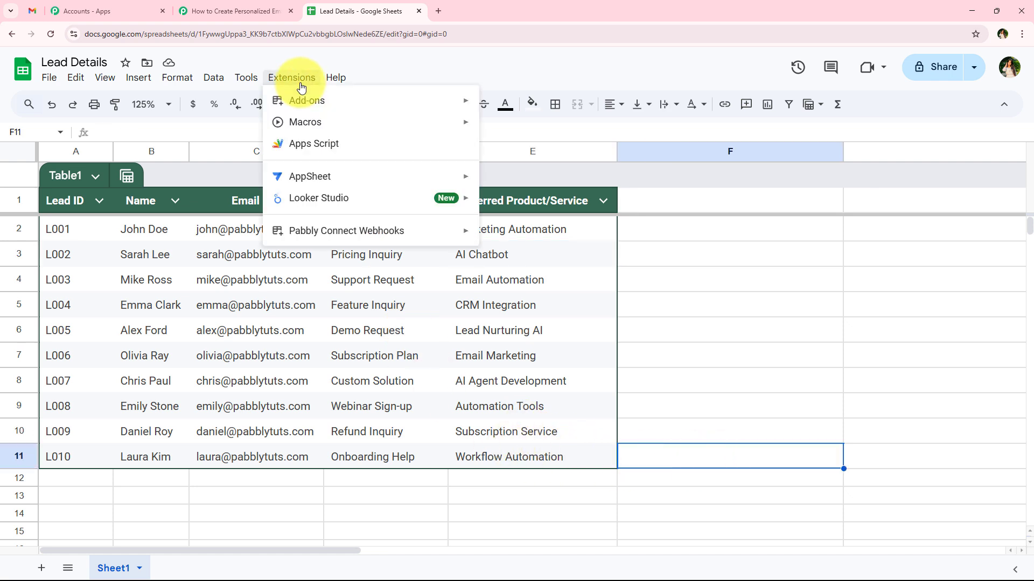
mouse_move(330, 230)
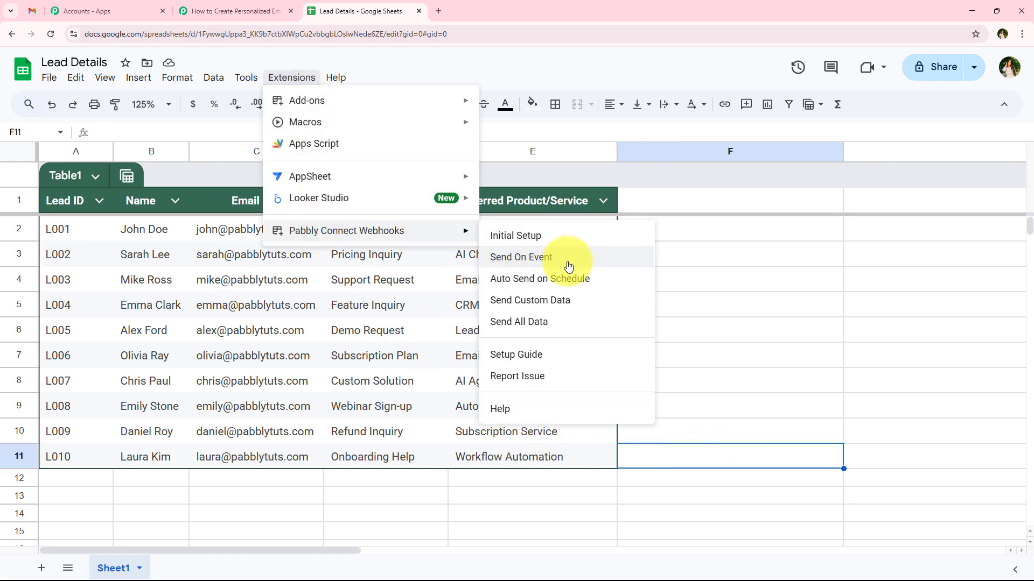
left_click(526, 263)
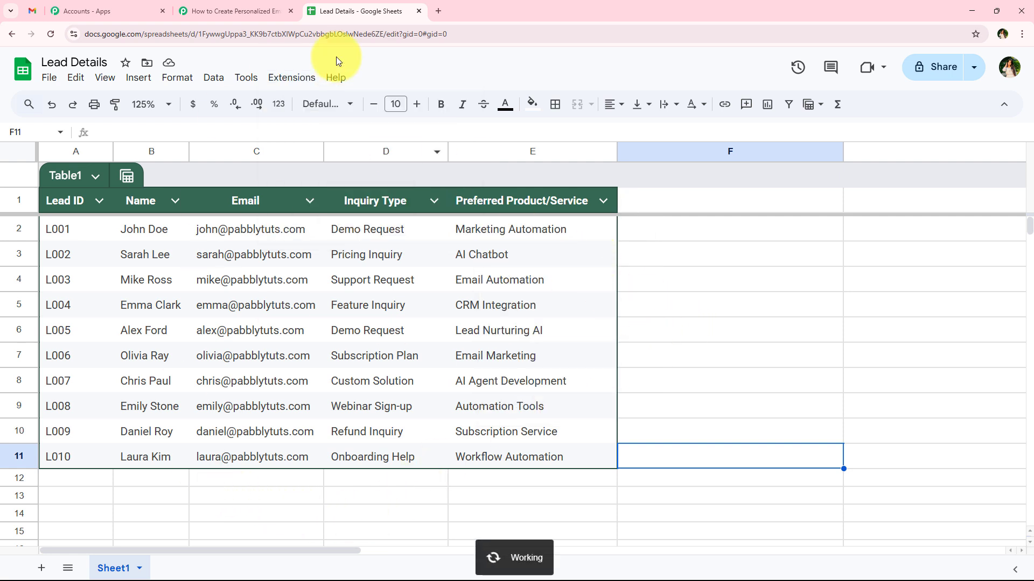
- Check in the Pabbly Connect Webhooks add-on whether Send On Event is enabled for the spreadsheet
left_click(290, 78)
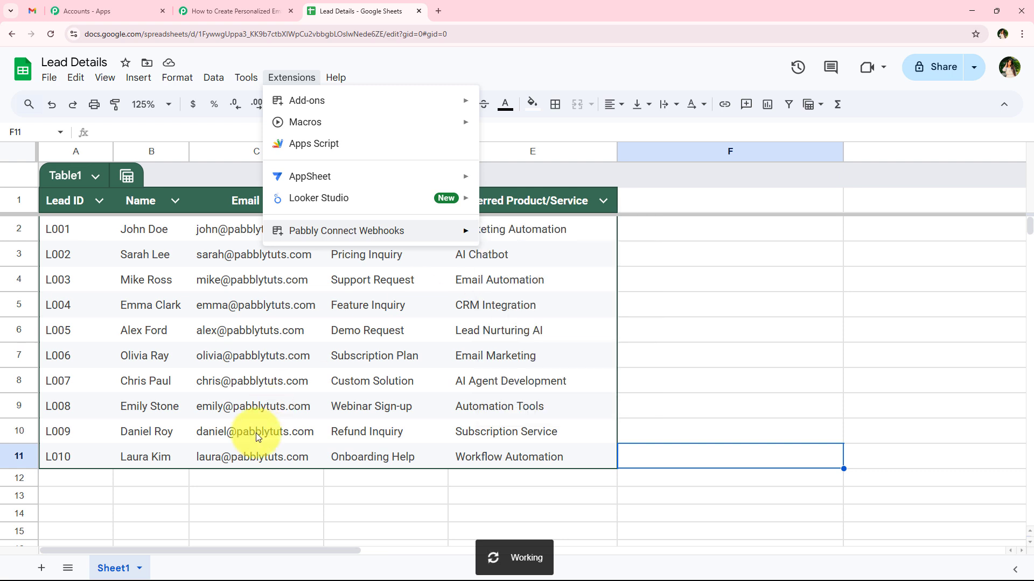
left_click(140, 478)
left_click_drag(69, 488, 502, 480)
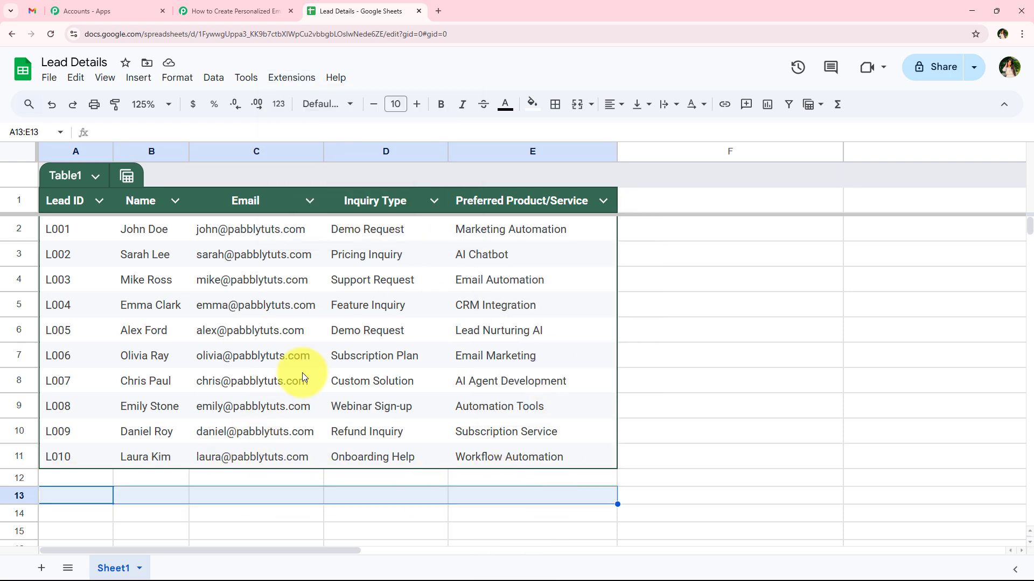
left_click(679, 304)
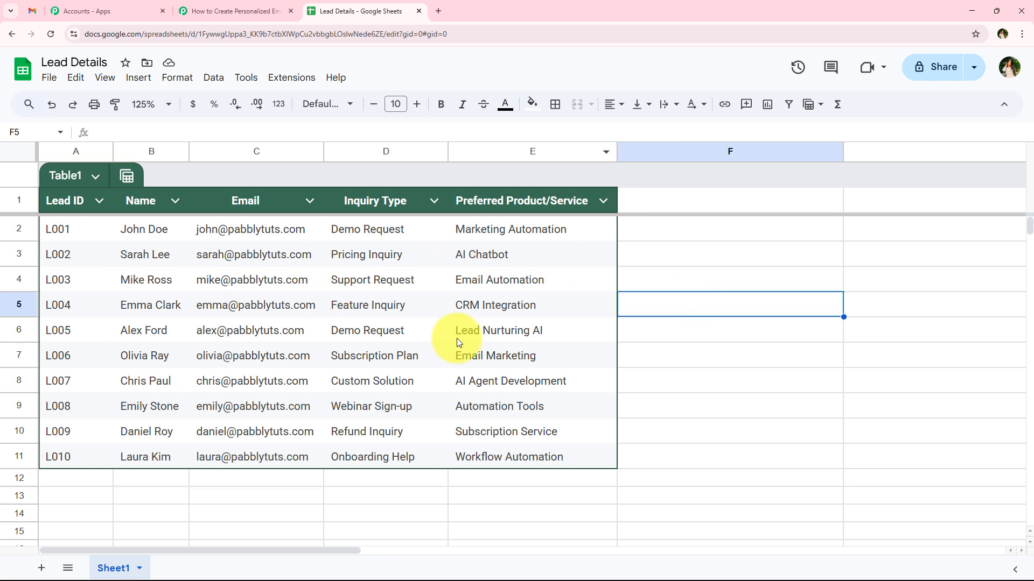
left_click(279, 87)
mouse_move(468, 230)
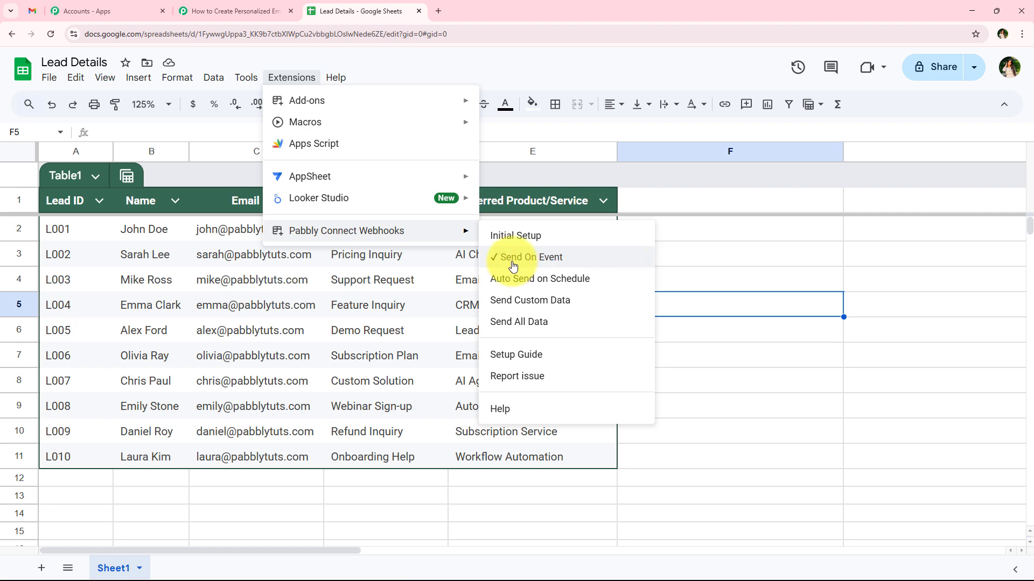
left_click(696, 257)
- Return to the Pabbly Connect workflow and choose OpenAI (ChatGPT, DALL-E, Whisper) as the second step's action app
left_click(237, 11)
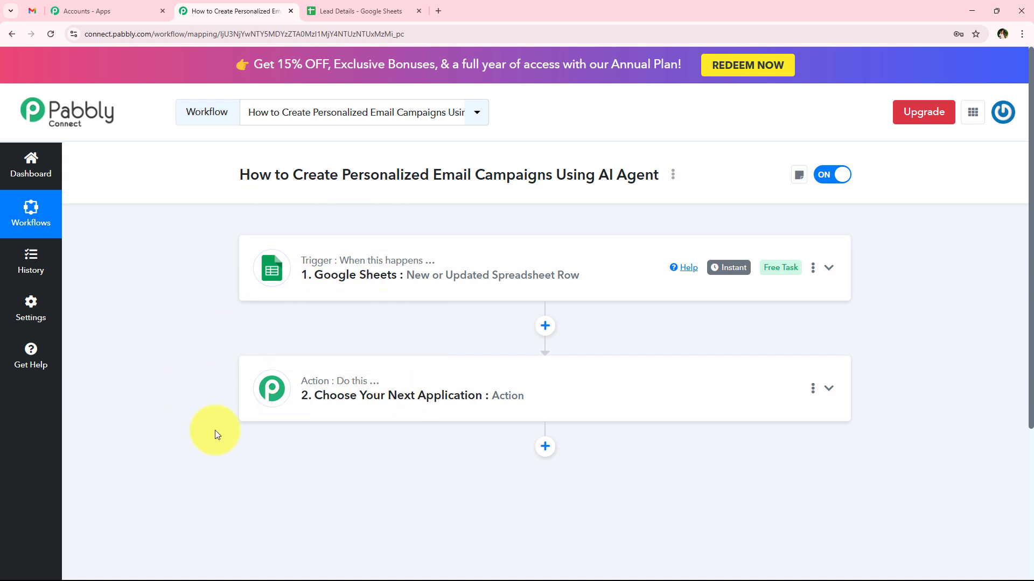
left_click_drag(292, 174, 369, 224)
left_click(369, 224)
left_click(395, 388)
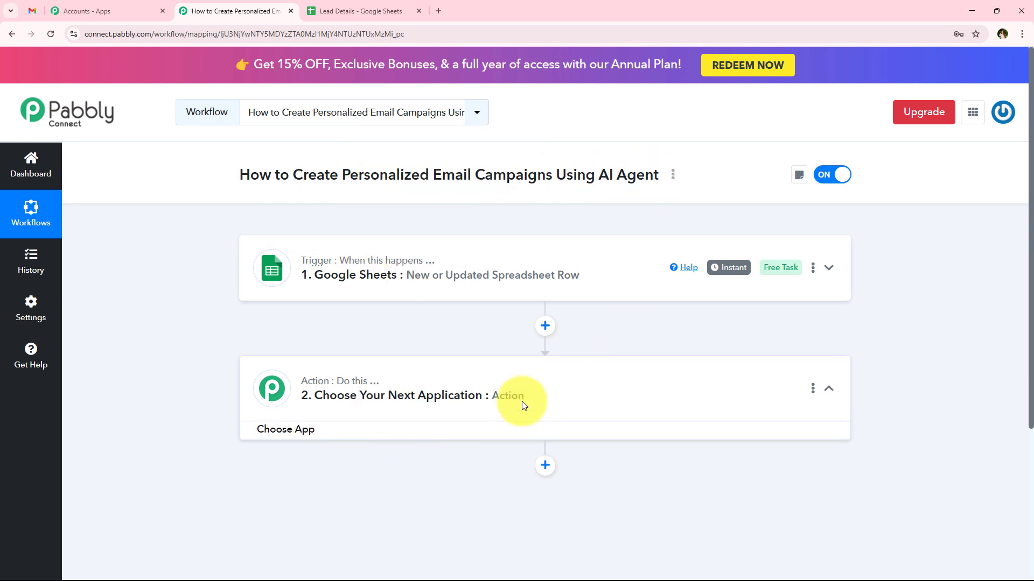
scroll(275, 383, "down", 1)
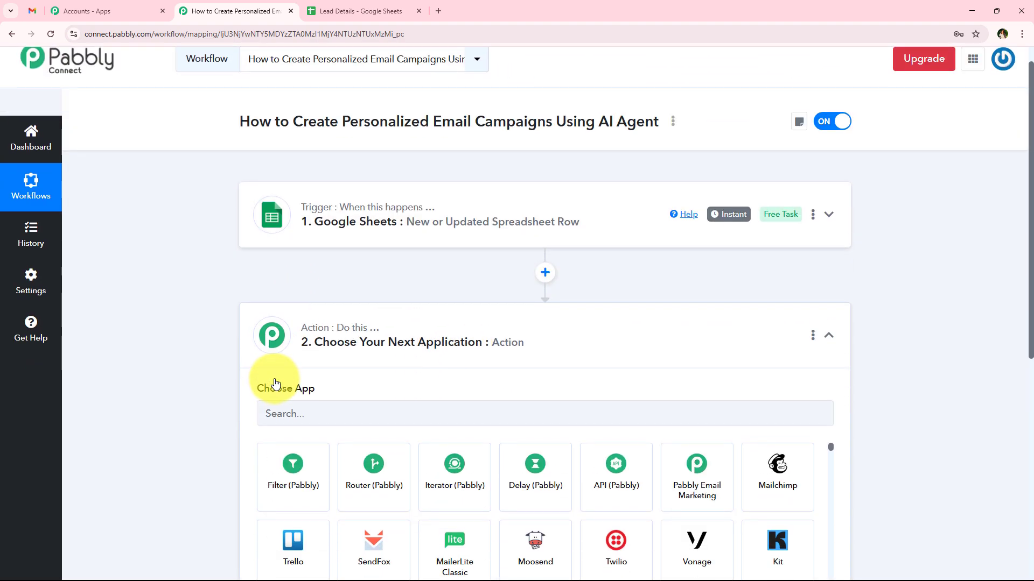
scroll(318, 340, "down", 1)
scroll(385, 334, "down", 2)
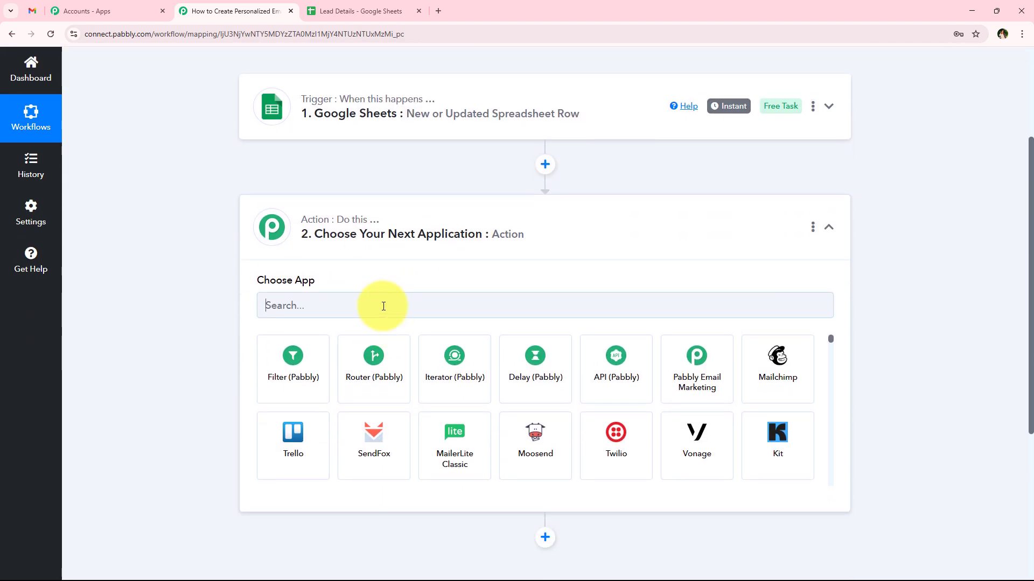
left_click(383, 305)
type("OpenAI")
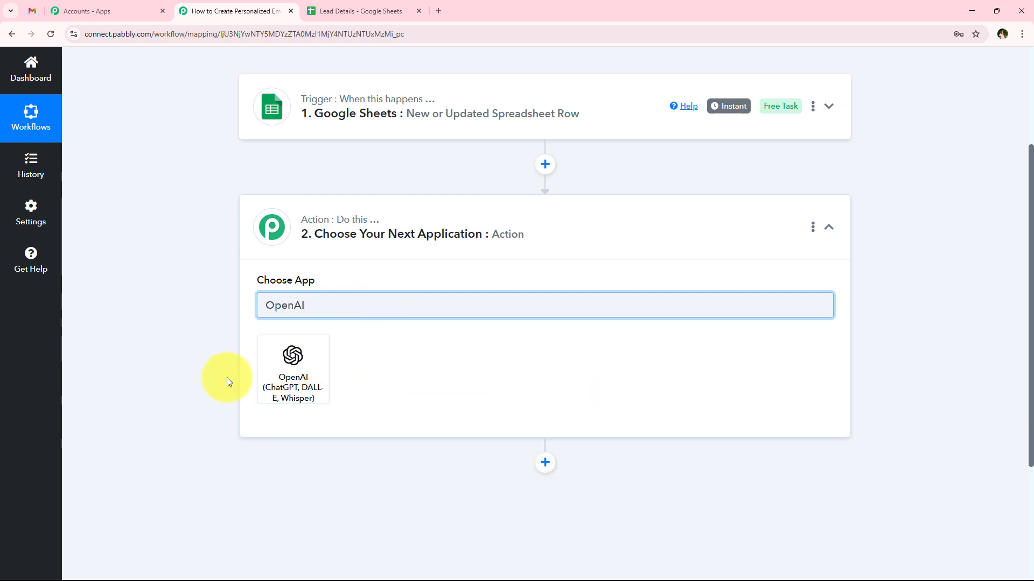
left_click(322, 371)
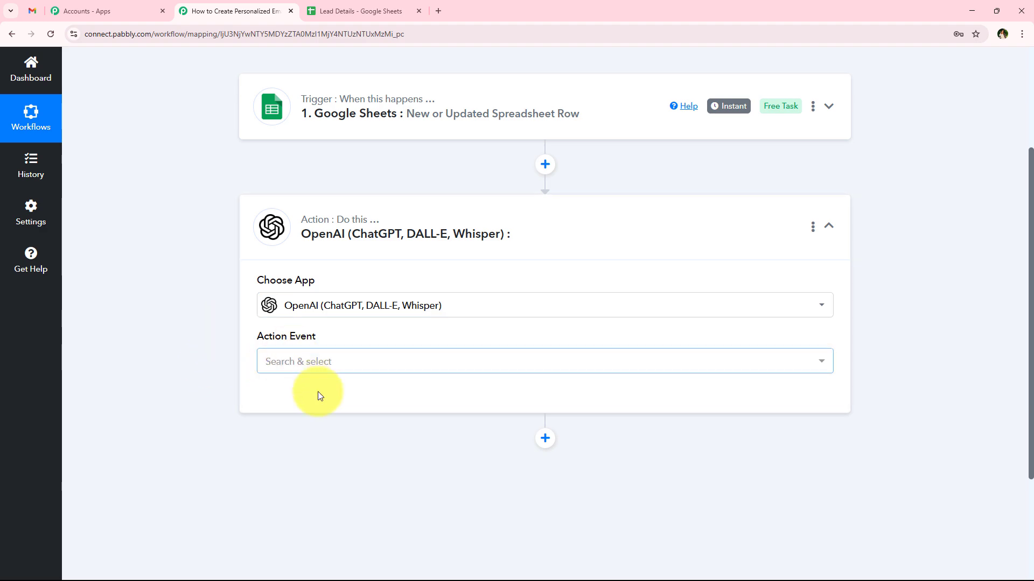
- Set the action event to ChatGPT and open the OpenAI account connection settings
left_click(316, 366)
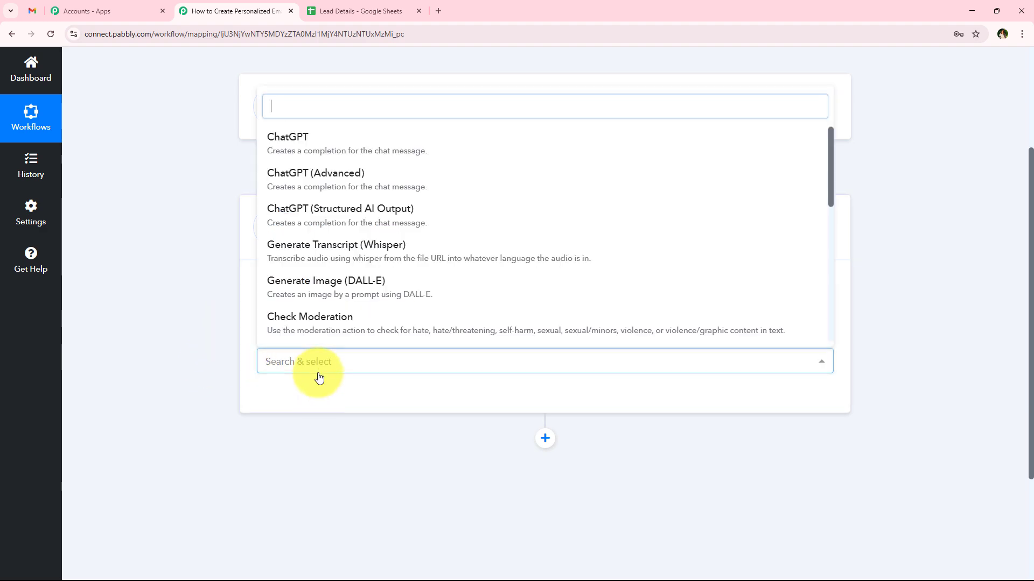
left_click(343, 157)
left_click(288, 397)
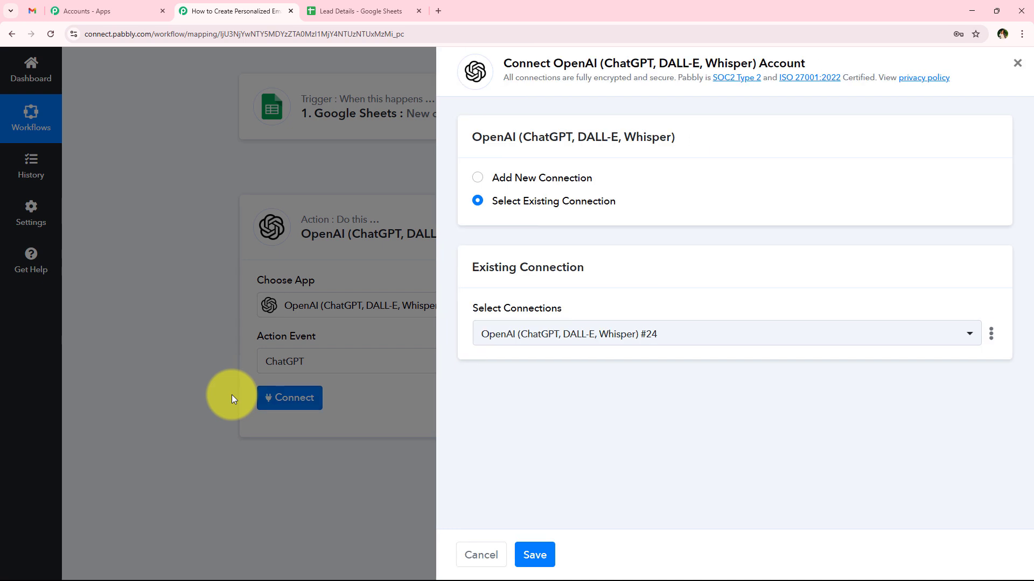
- Compare the new and existing connection options for the OpenAI account
left_click(544, 178)
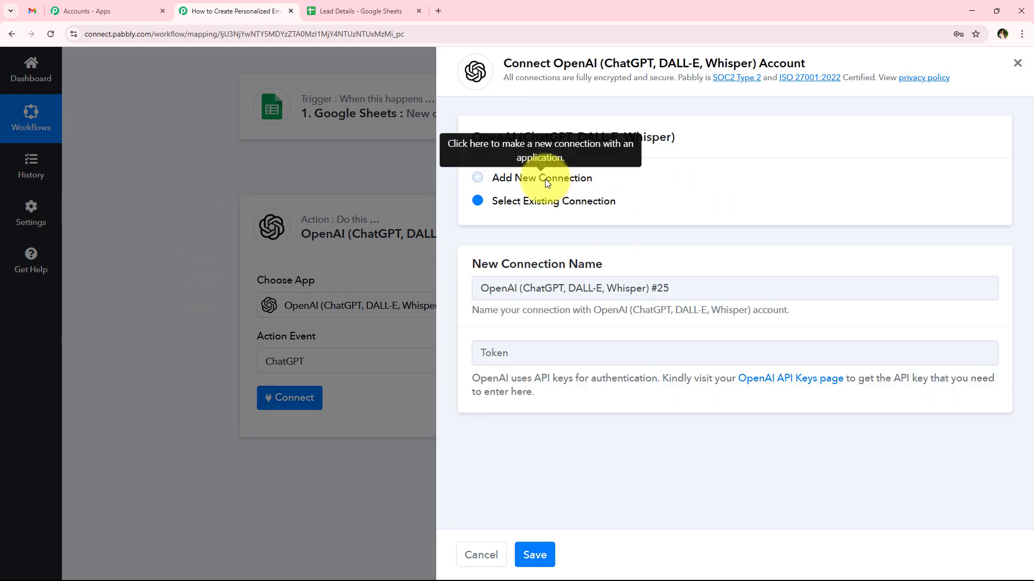
left_click(556, 204)
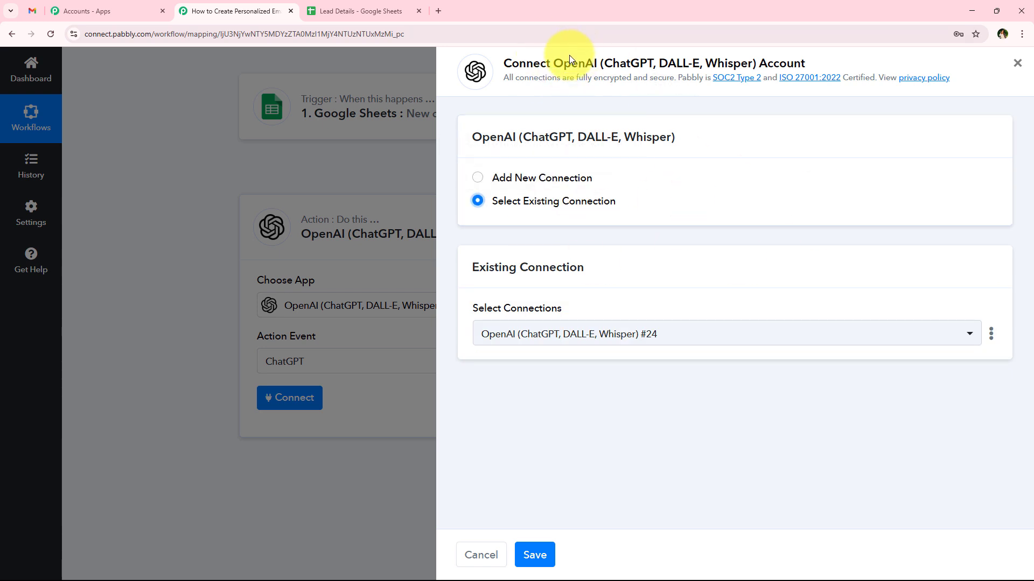
left_click_drag(553, 63, 600, 64)
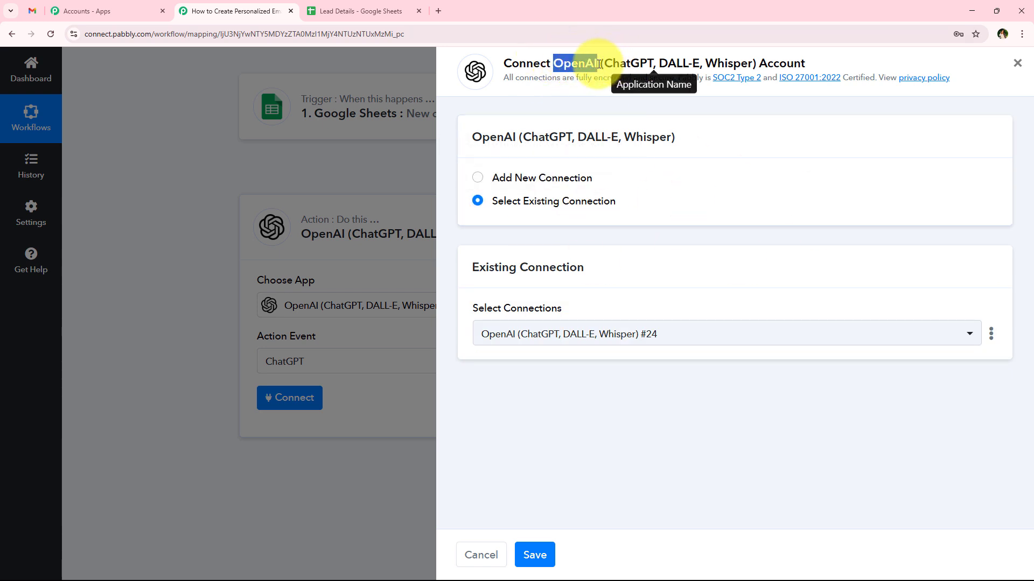
left_click(513, 207)
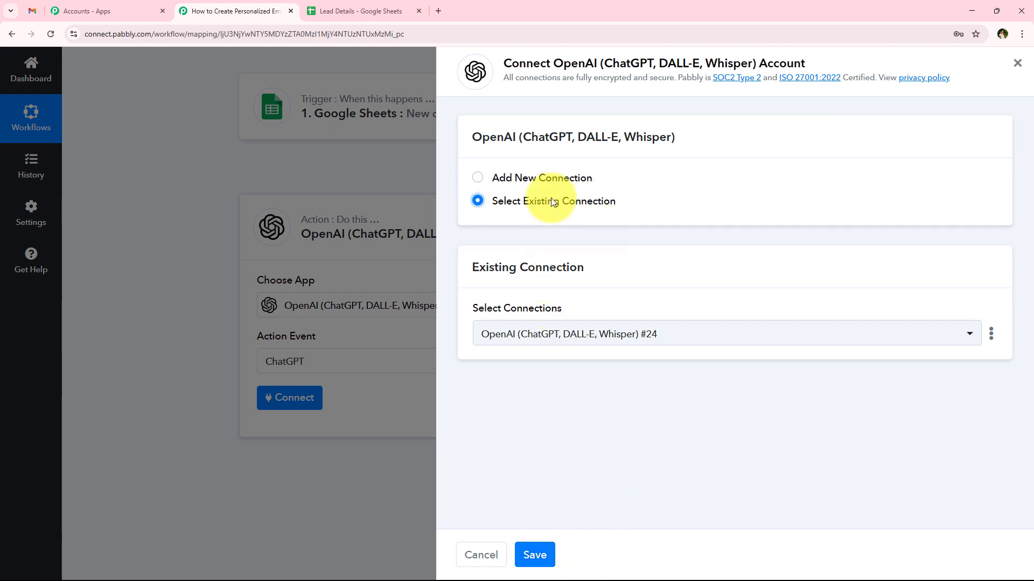
- Choose to add a new OpenAI connection and read the note on where to get the API key
left_click(557, 176)
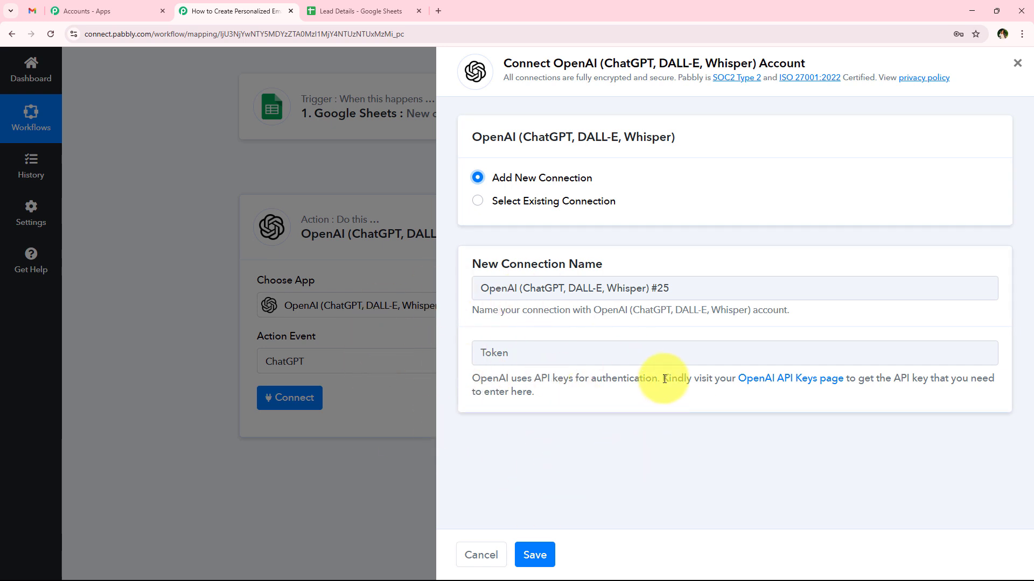
left_click_drag(663, 378, 675, 428)
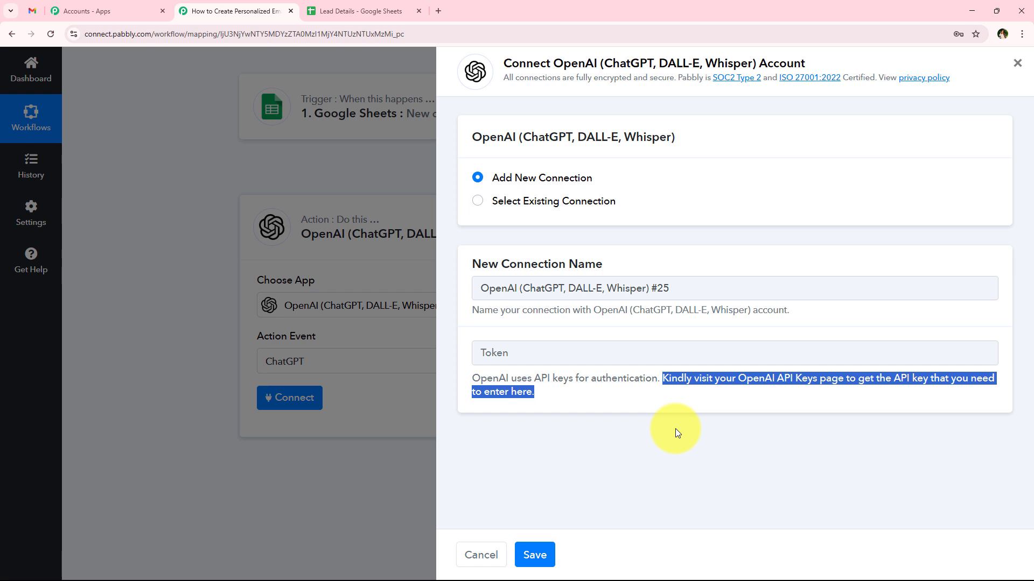
left_click(675, 428)
left_click_drag(660, 378, 837, 381)
left_click(837, 380)
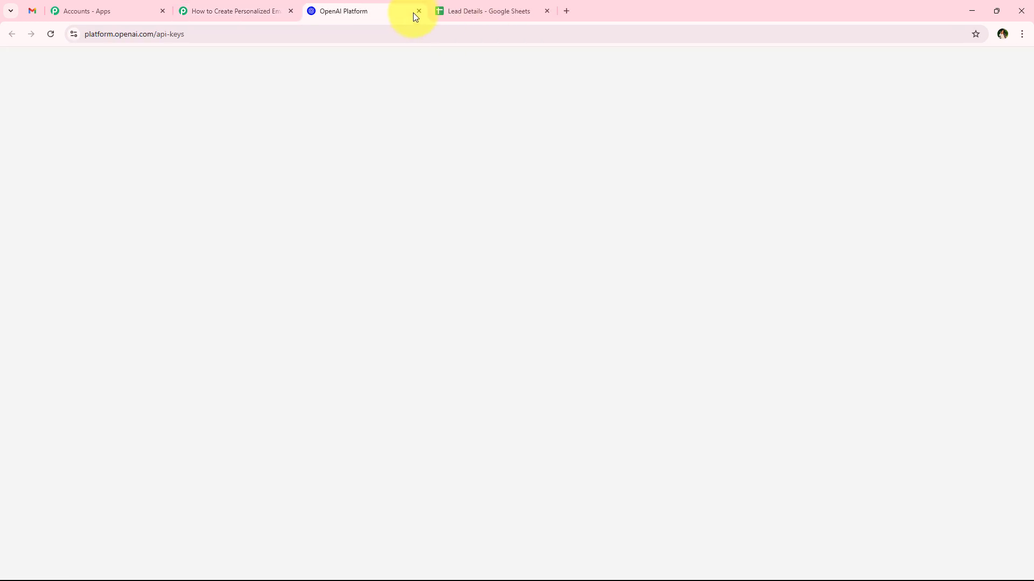
left_click(419, 11)
left_click(907, 386)
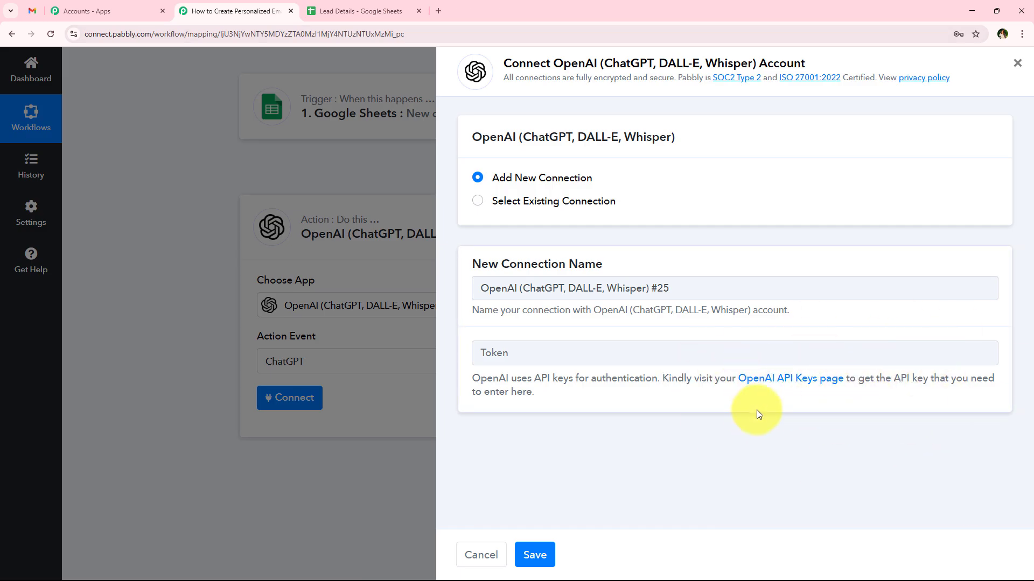
- Open the OpenAI API keys page and create a new secret key named Email in the default project
left_click_drag(736, 380, 851, 379)
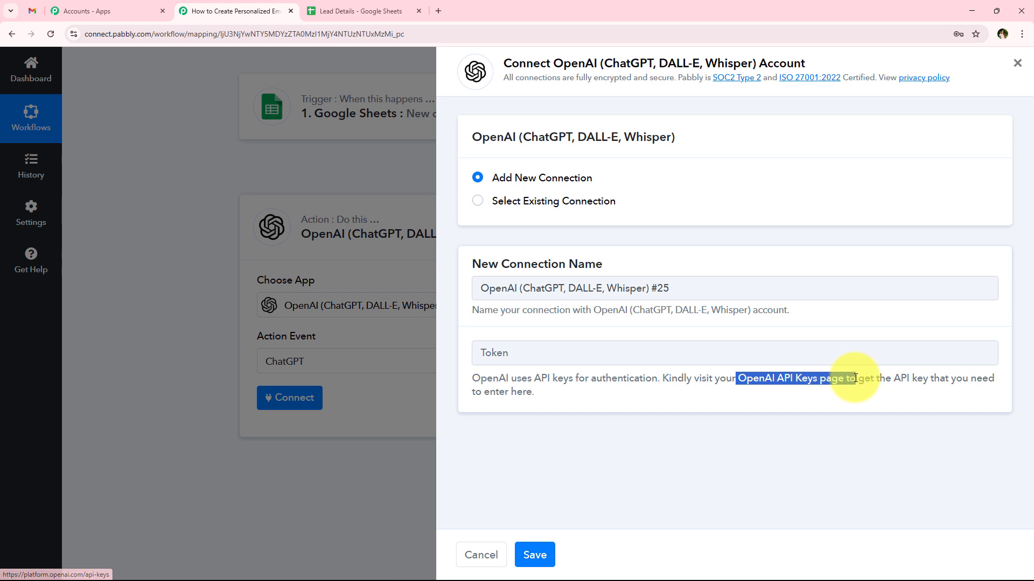
left_click(819, 379)
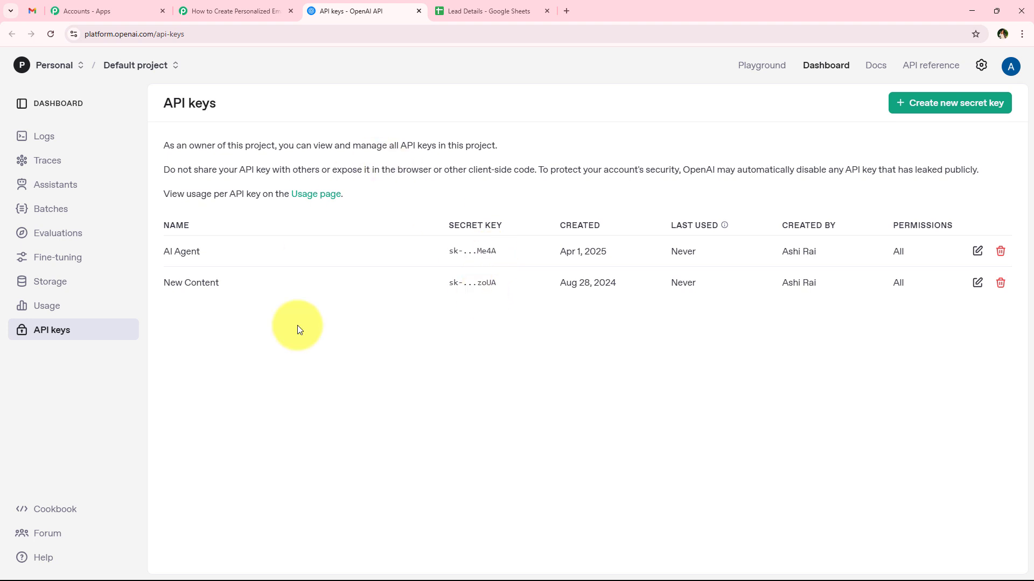
left_click(948, 112)
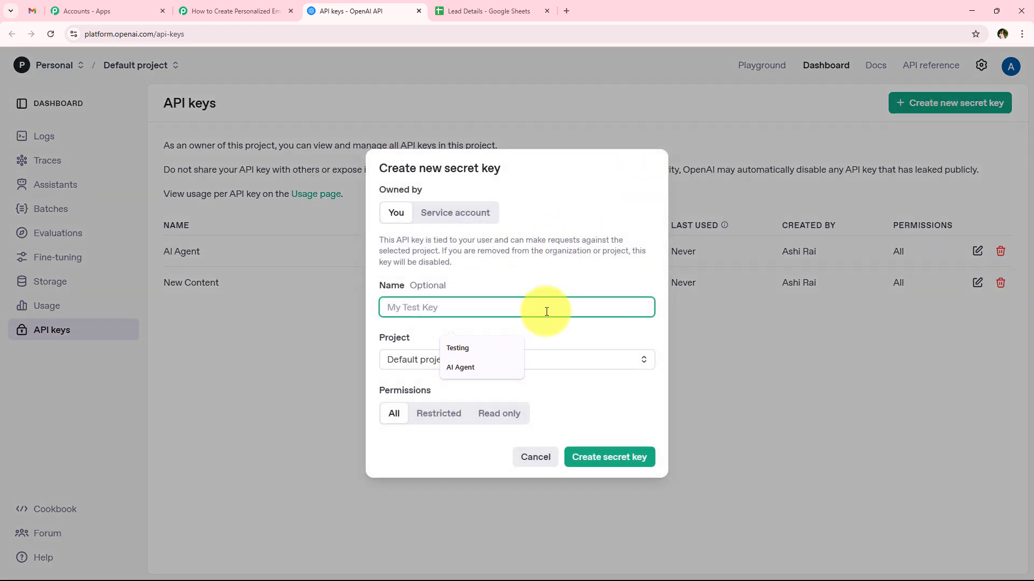
left_click(482, 302)
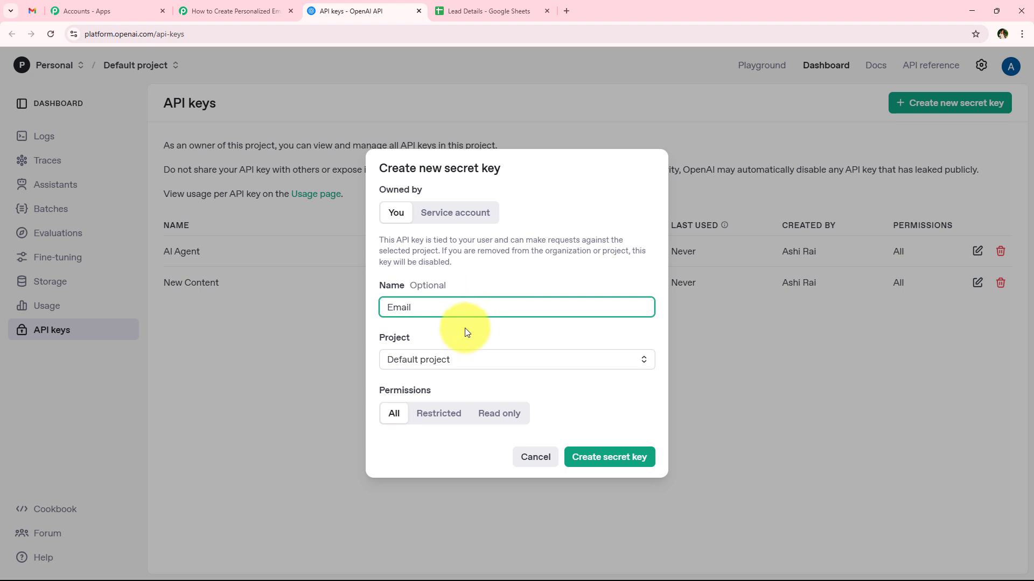
left_click(447, 360)
left_click(463, 341)
left_click(599, 464)
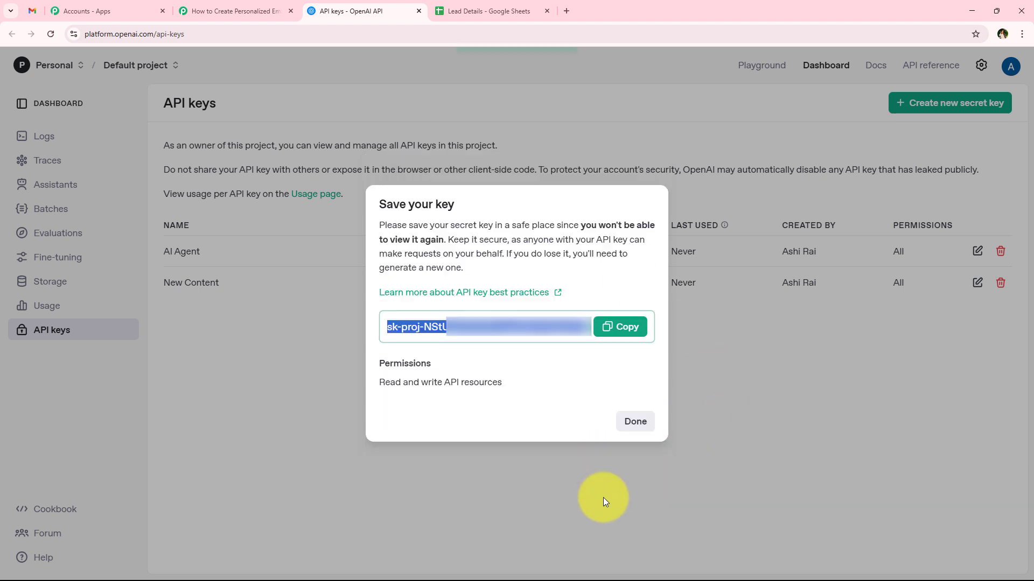
- Copy the new OpenAI secret key, paste it as the token in the Pabbly Connect connection settings, and save the connection
left_click(619, 326)
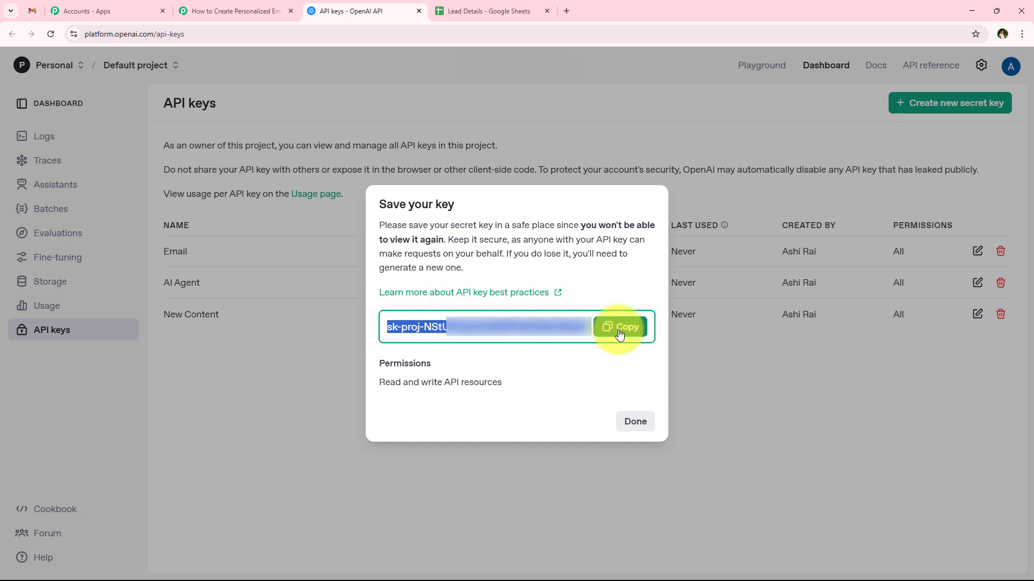
left_click(619, 330)
left_click(635, 421)
left_click(194, 10)
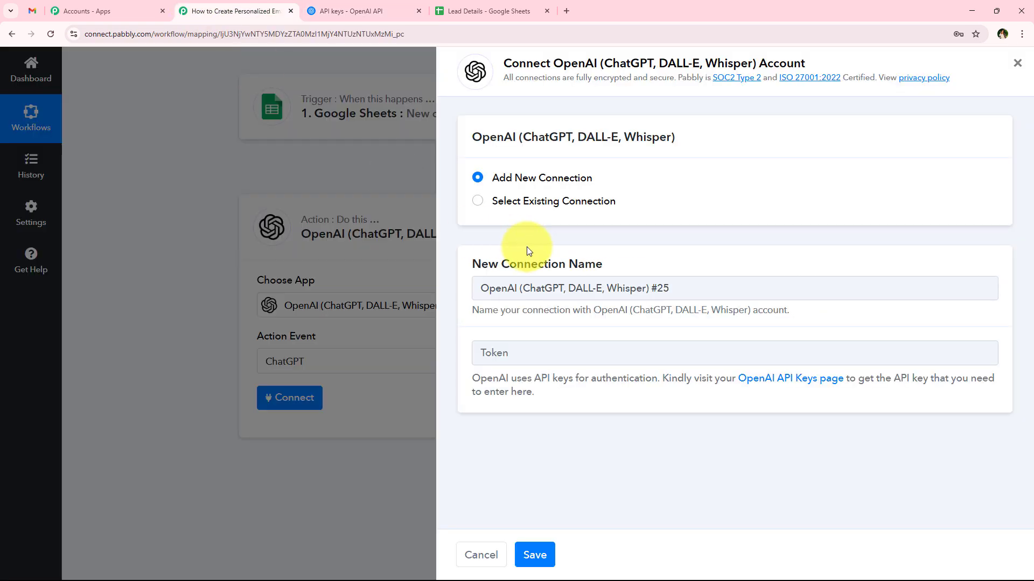
right_click(521, 349)
left_click(538, 201)
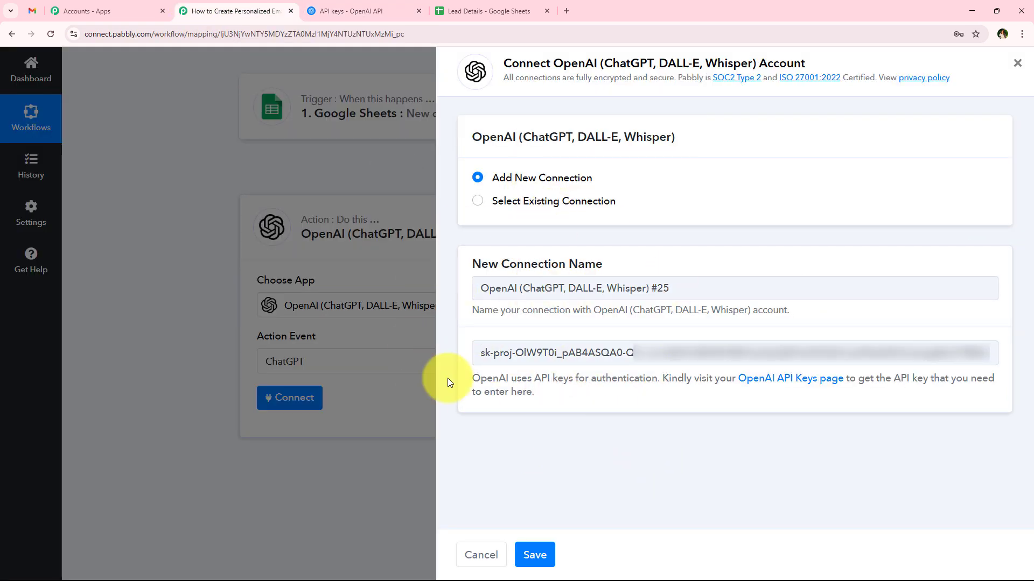
left_click(535, 555)
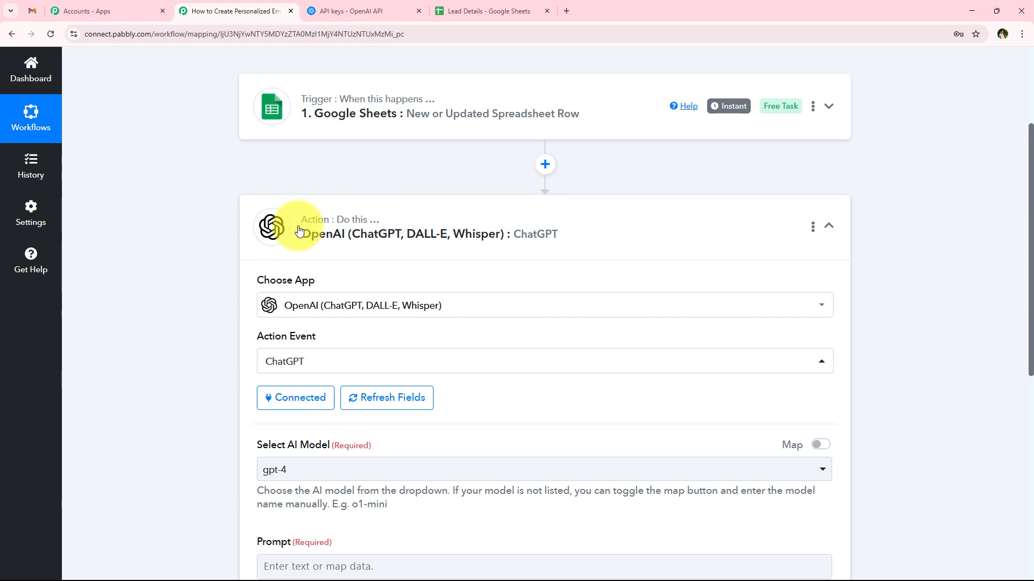
- Look through the AI models available for the ChatGPT action and settle on gpt-4
scroll(167, 387, "down", 2)
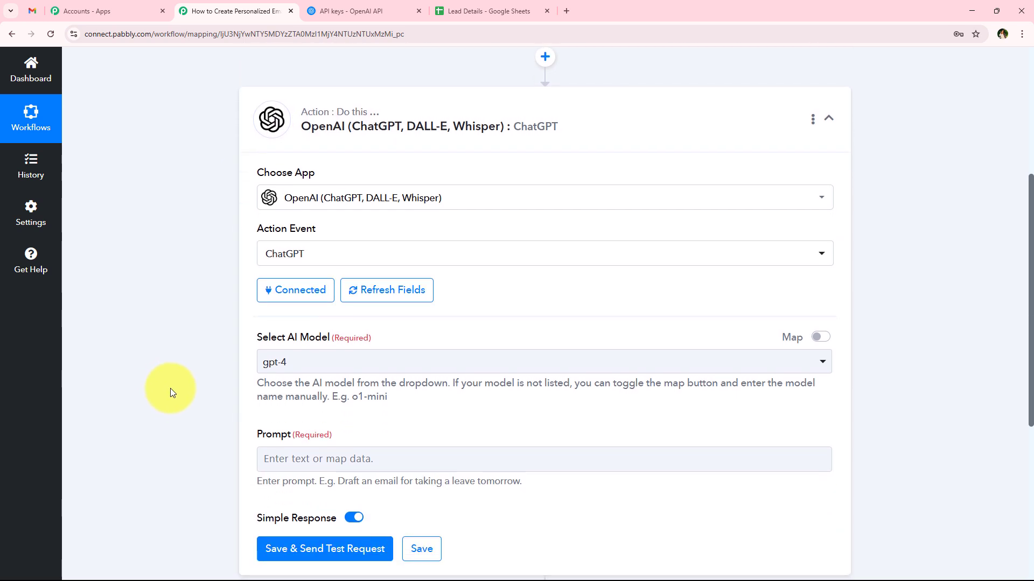
scroll(183, 390, "down", 2)
left_click(334, 253)
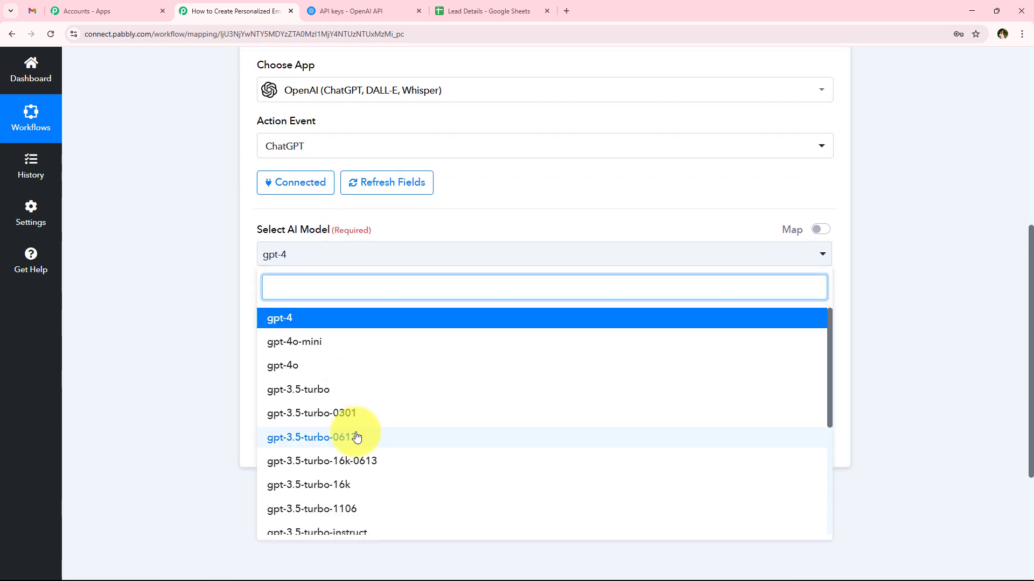
scroll(357, 438, "down", 4)
scroll(339, 460, "up", 4)
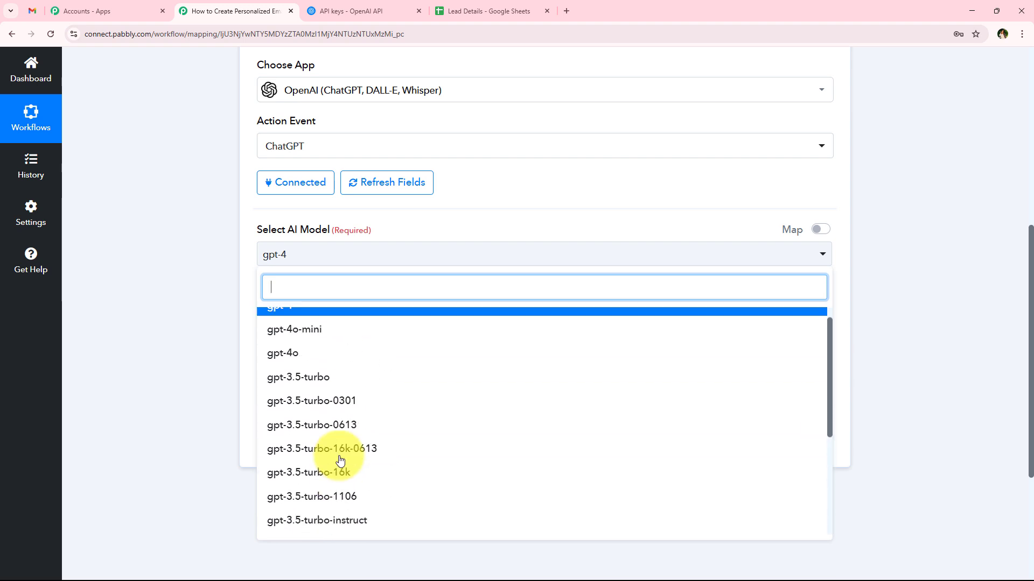
left_click(272, 258)
- Paste a prompt requesting a personalized new-lead email, with lead detail lines and JSON output containing separate subject and body fields
scroll(173, 295, "down", 1)
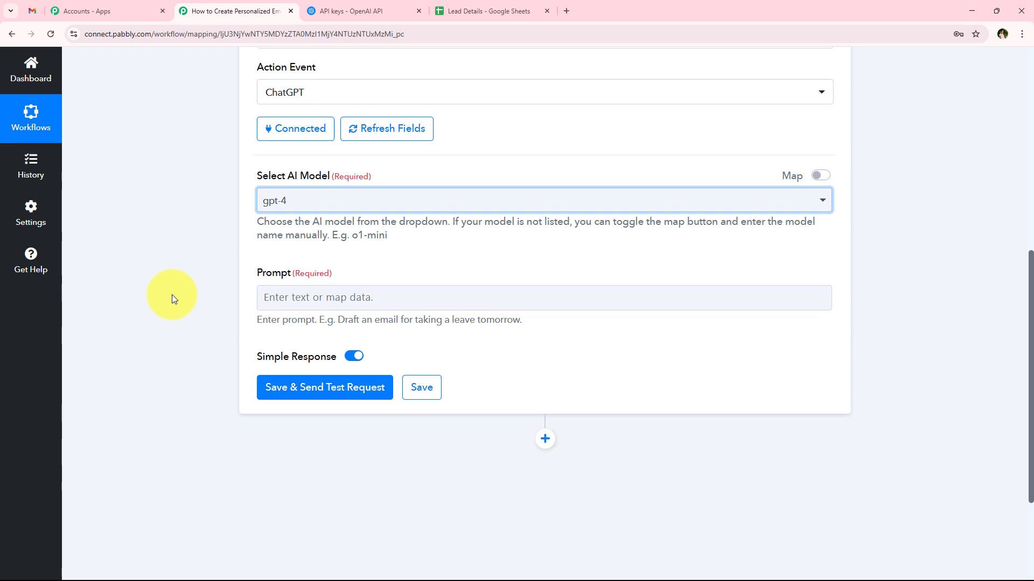
scroll(173, 295, "down", 1)
left_click(291, 239)
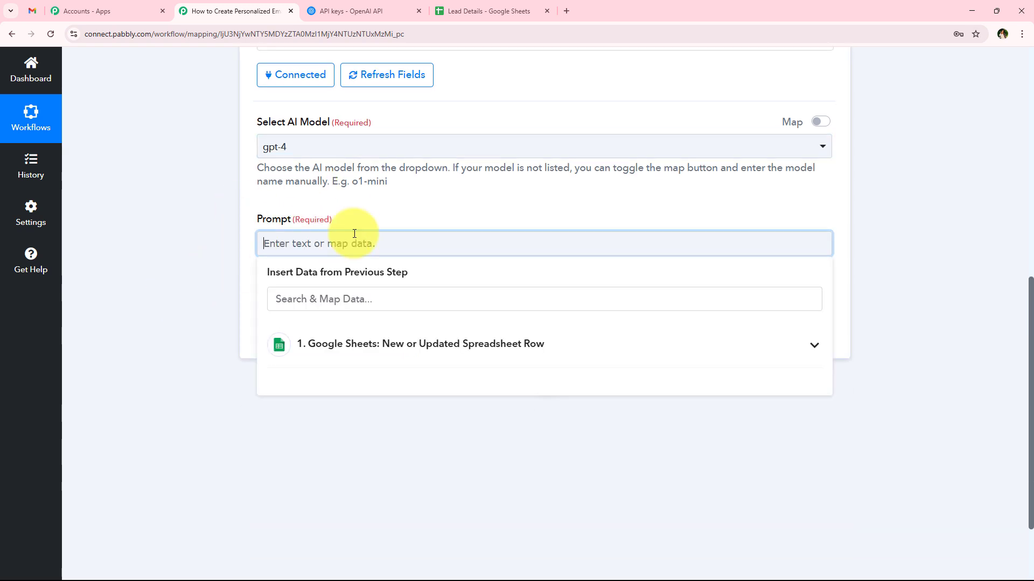
left_click(232, 231)
left_click(261, 242)
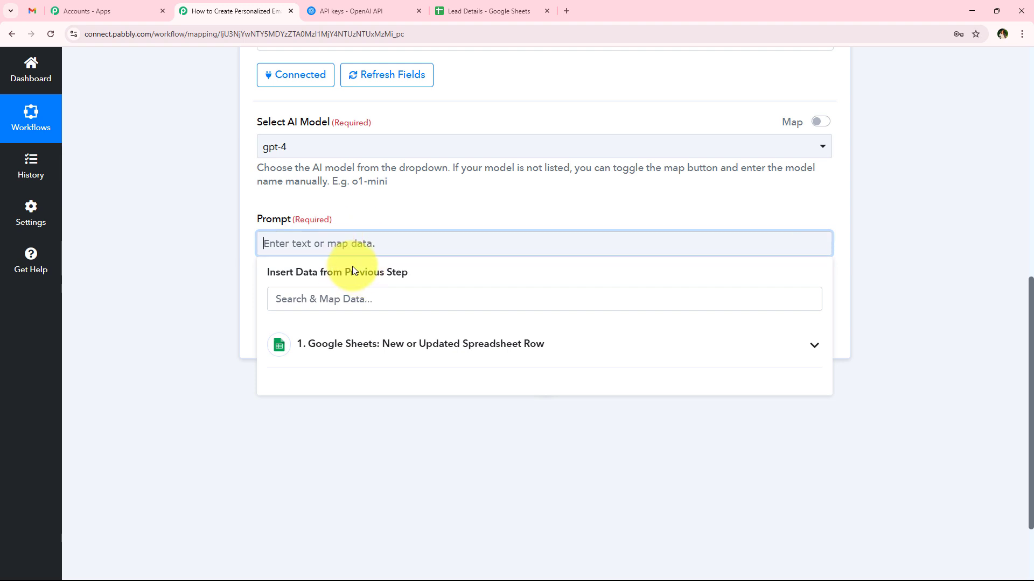
key("ctrl+v")
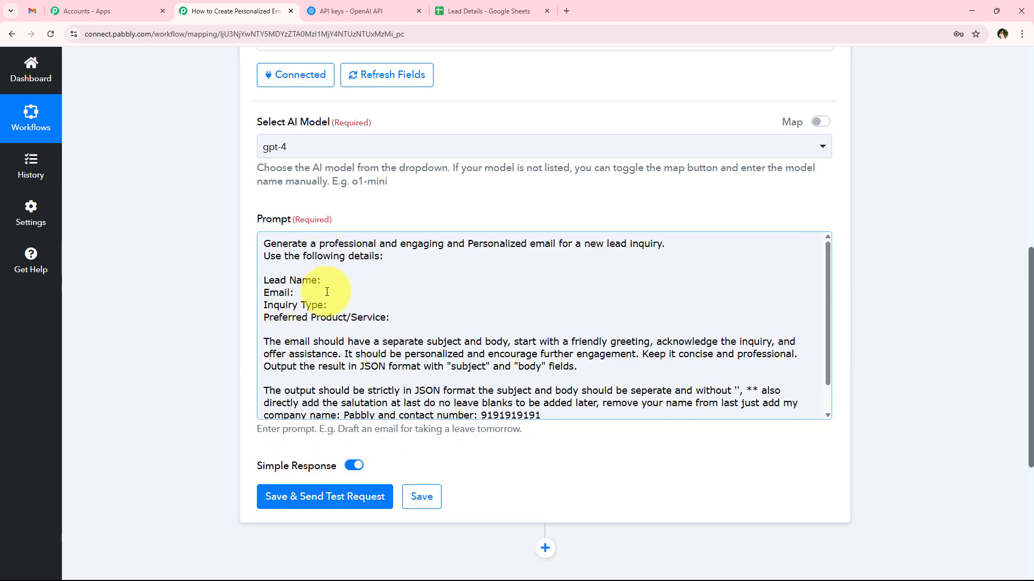
- Insert a blank line after the prompt's opening sentence, before "Use the following details:"
left_click(689, 243)
key("Return")
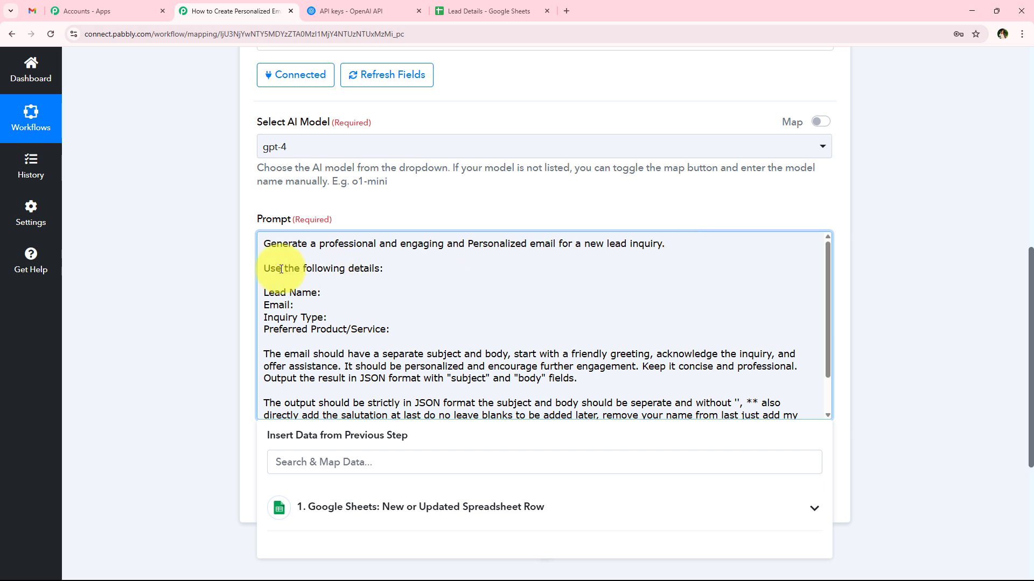
left_click(225, 273)
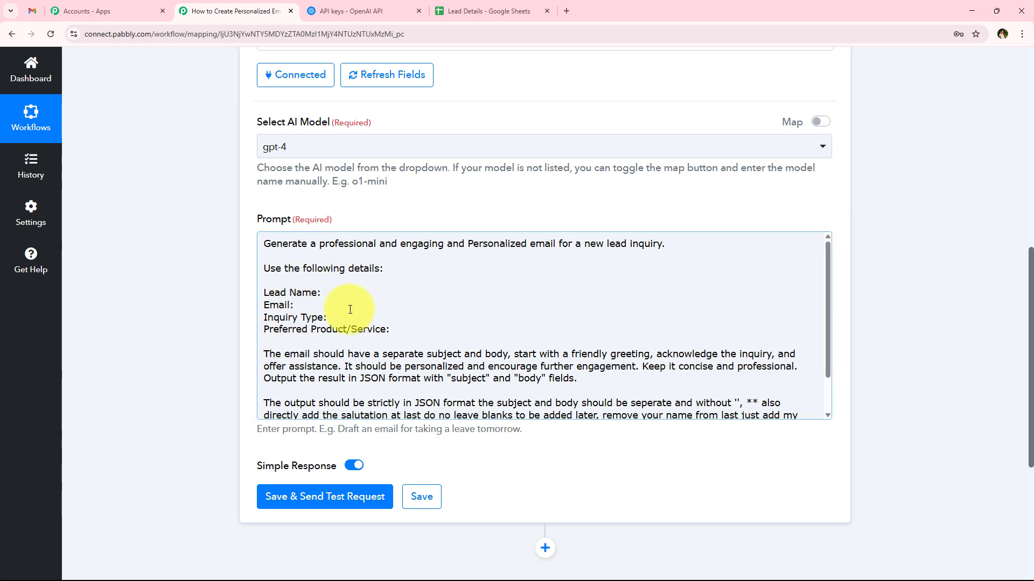
- Examine the prompt's lead detail lines and the Google Sheets trigger data available for mapping
left_click(408, 304)
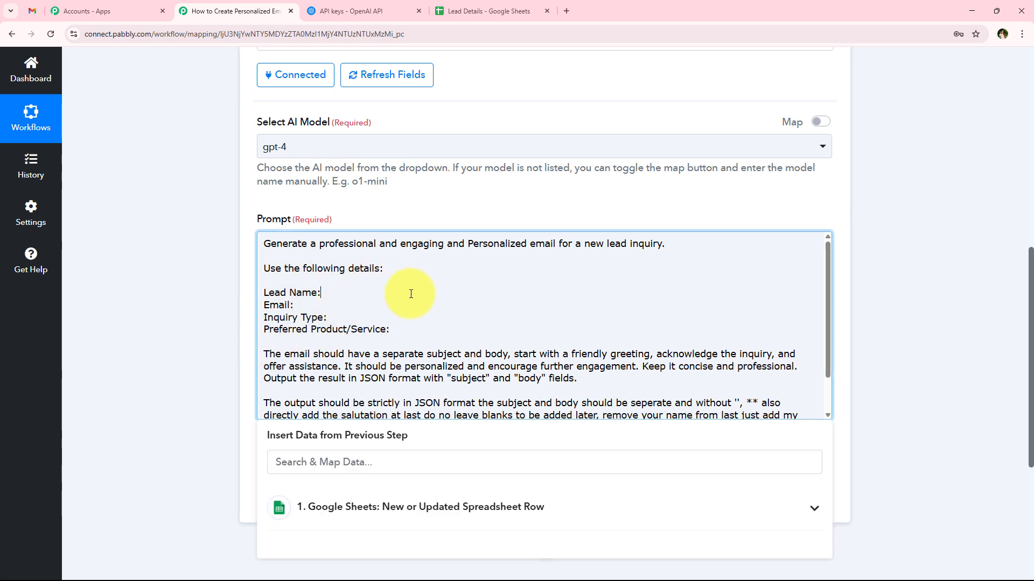
left_click(431, 322)
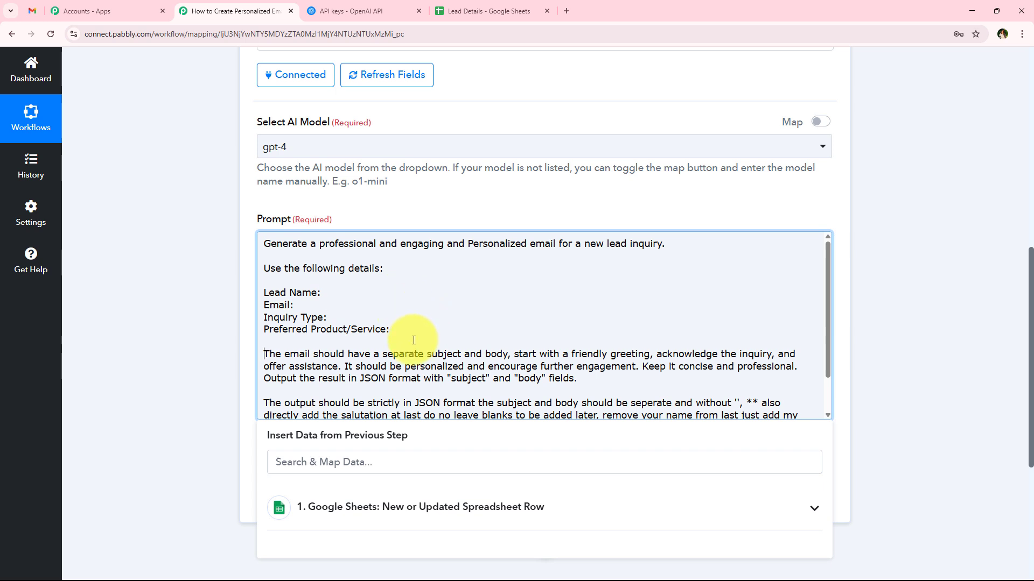
left_click(407, 297)
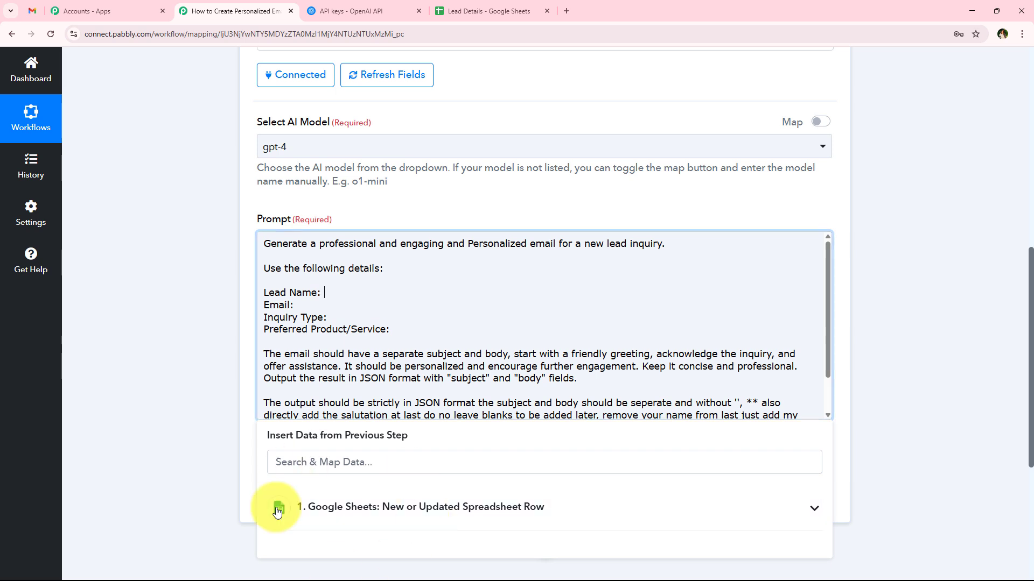
scroll(455, 452, "down", 1)
left_click(369, 468)
left_click(369, 476)
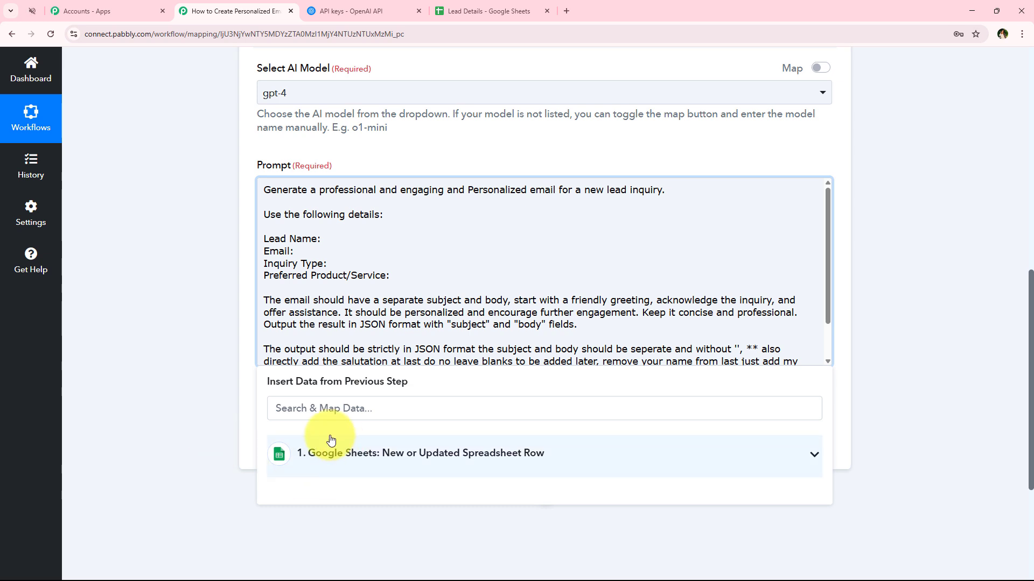
left_click(440, 462)
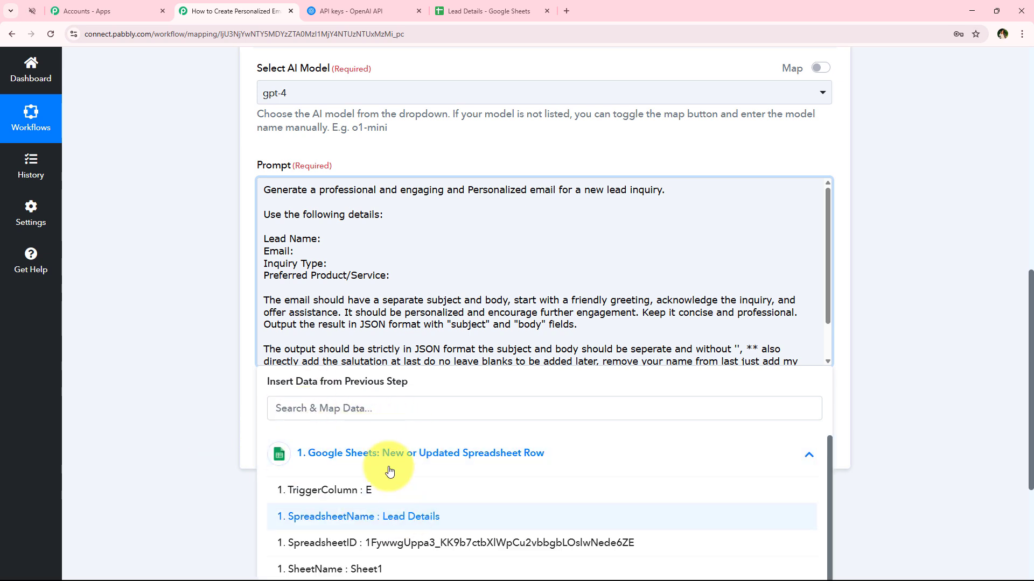
left_click(411, 456)
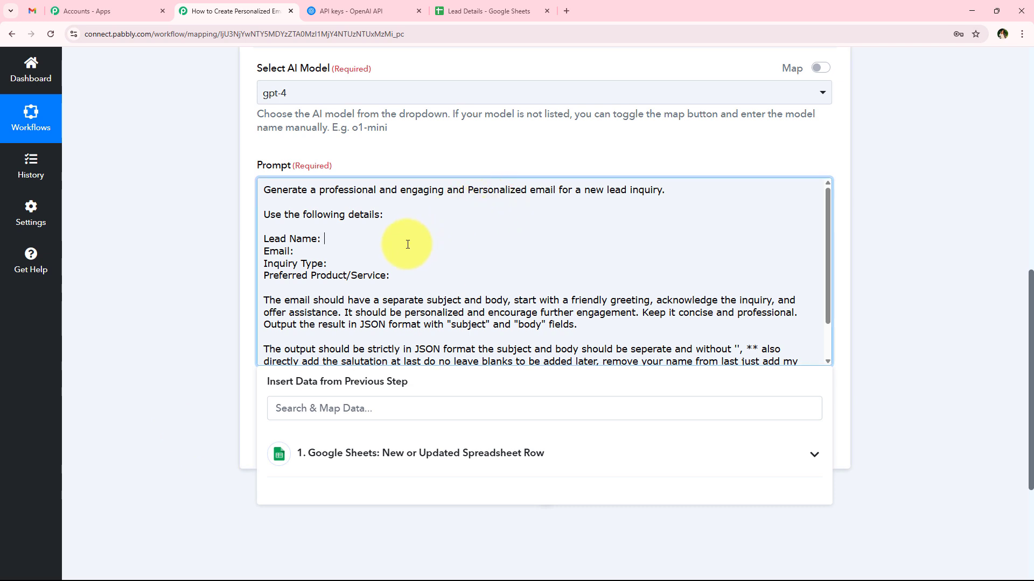
- Search the trigger data for "nam" and map the Name field after Lead Name in the prompt
left_click(332, 405)
type("Lead")
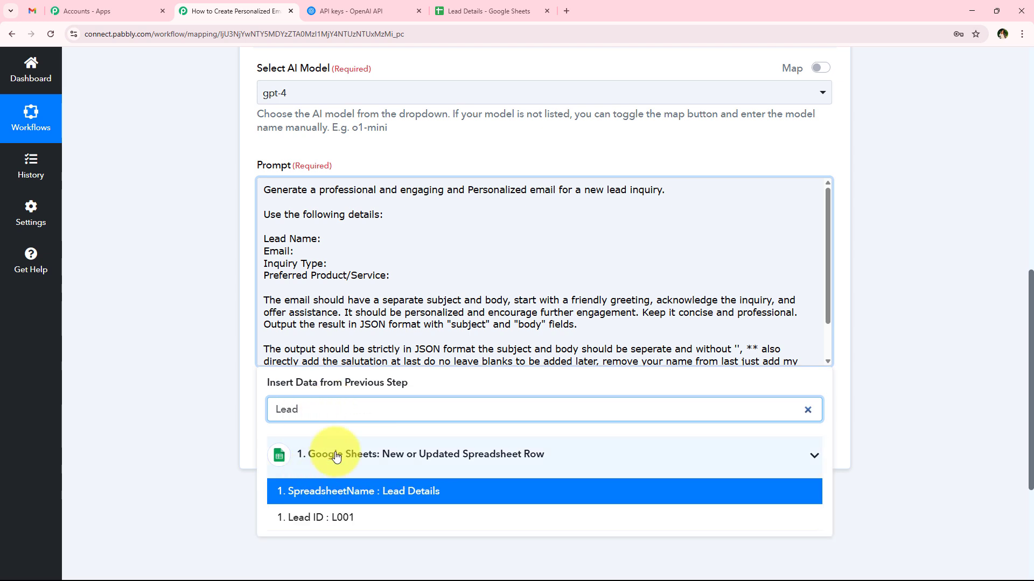
double_click(338, 413)
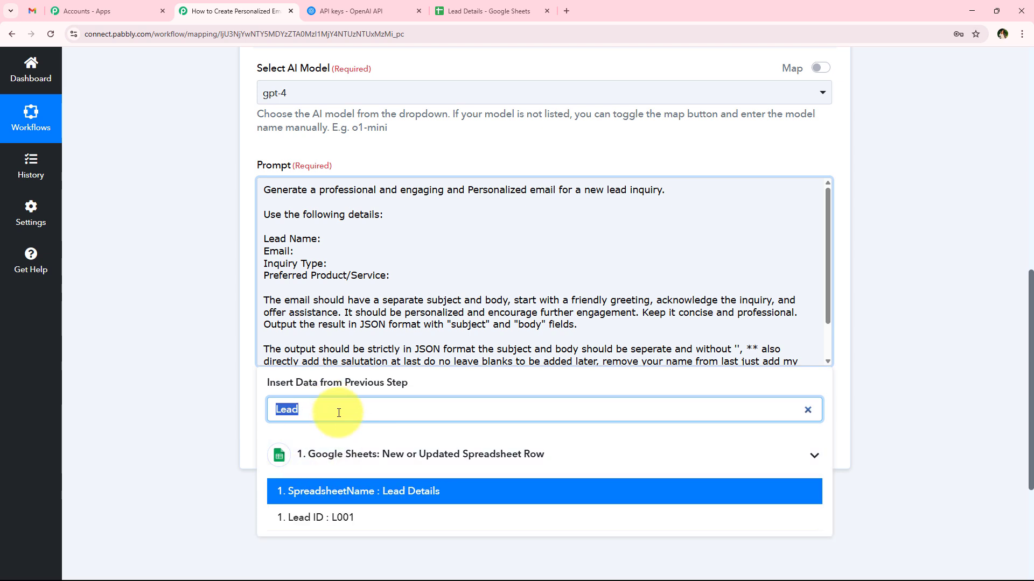
type("nam")
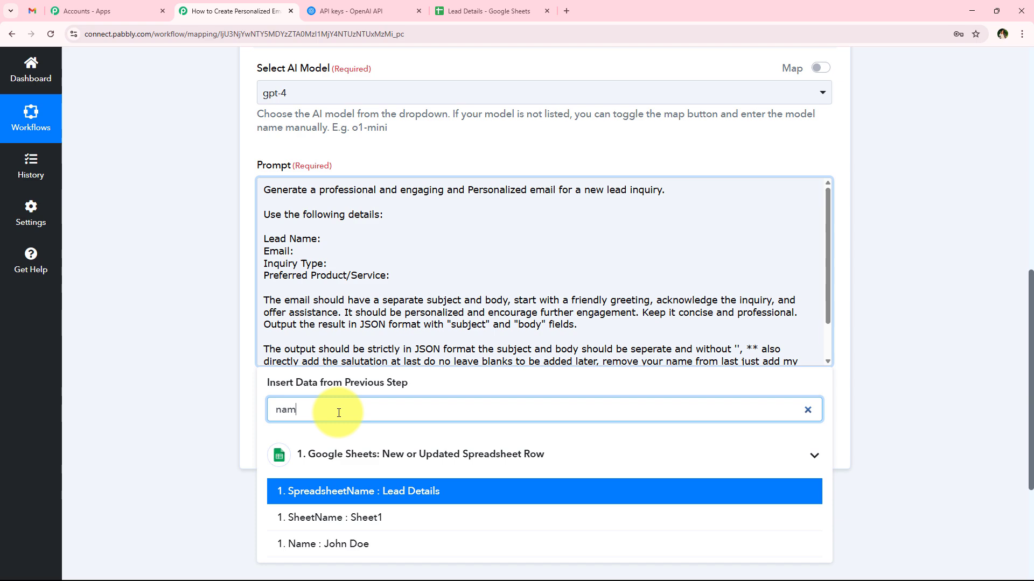
left_click(369, 543)
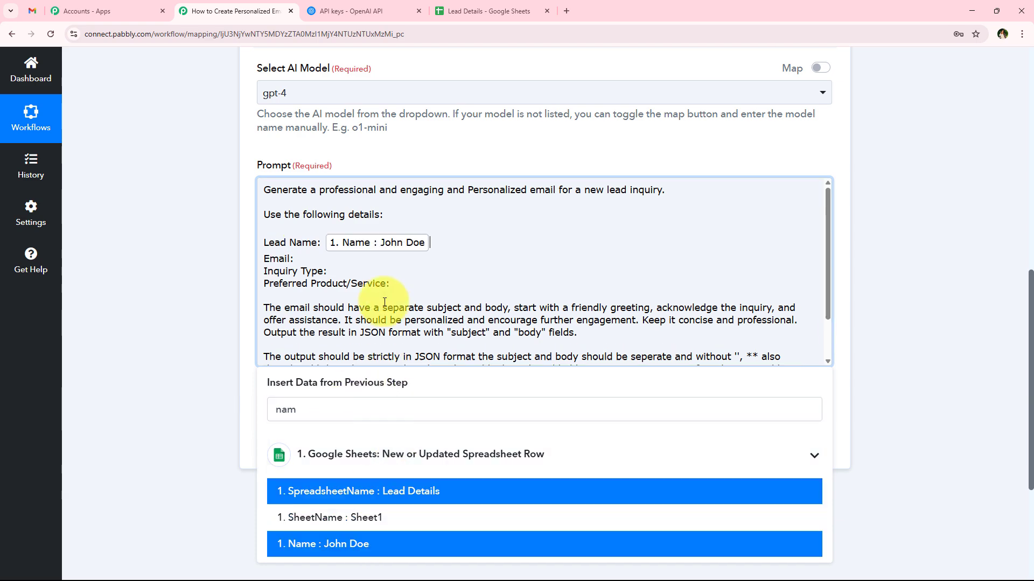
- Map the Email field from the Google Sheets trigger data to the prompt's Email line
scroll(364, 298, "down", 2)
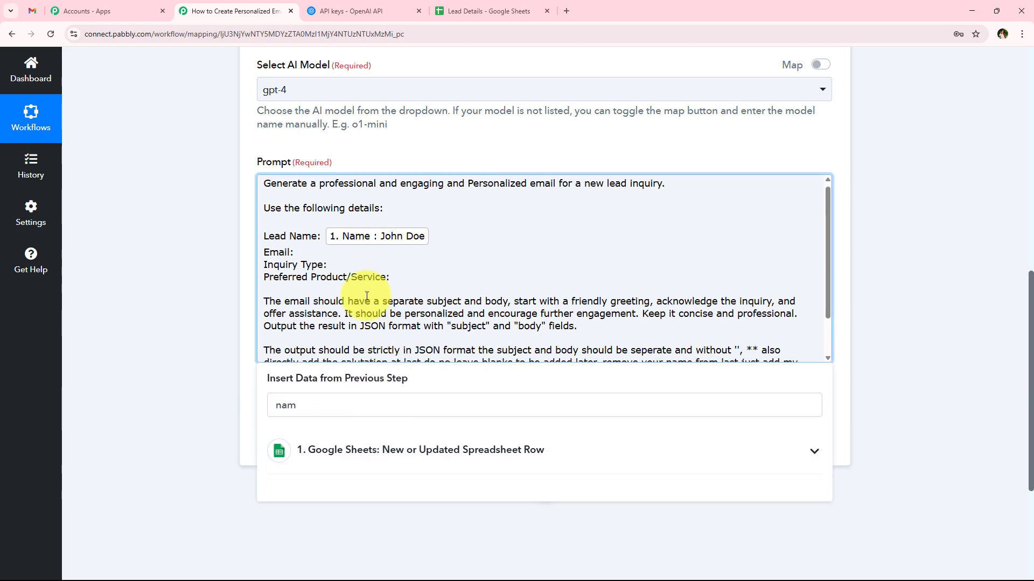
scroll(215, 272, "up", 2)
scroll(213, 281, "down", 2)
left_click(396, 363)
left_click(397, 364)
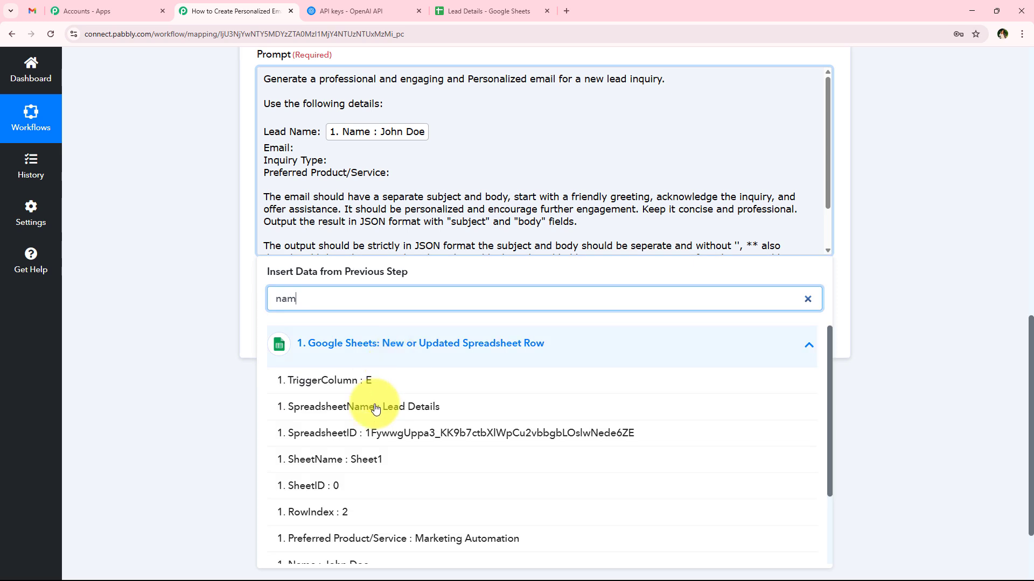
scroll(425, 511, "down", 2)
left_click(424, 549)
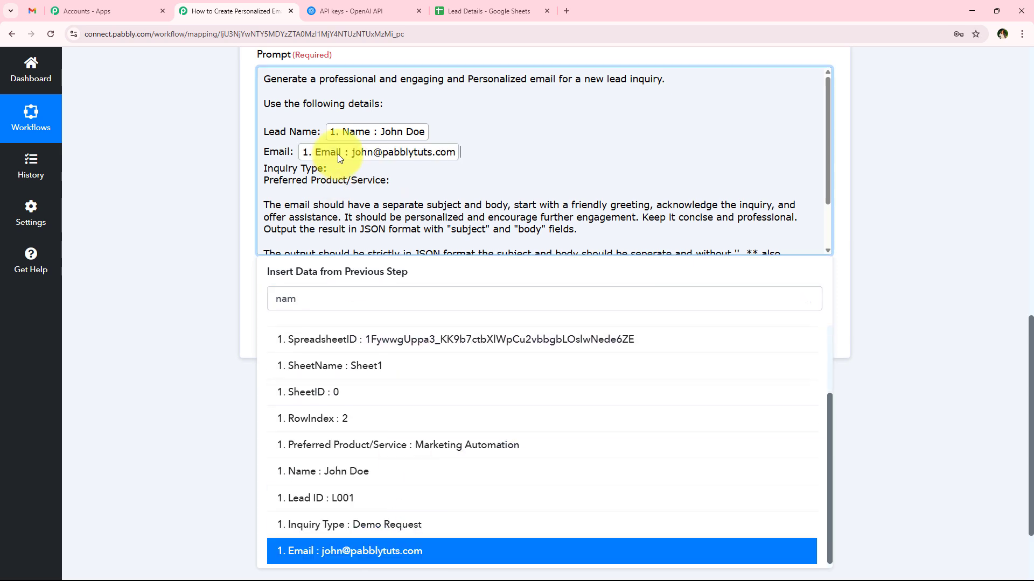
- Clear the data search and map the Inquiry Type field from the Google Sheets data to the prompt's Inquiry Type line
left_click(355, 166)
left_click(358, 340)
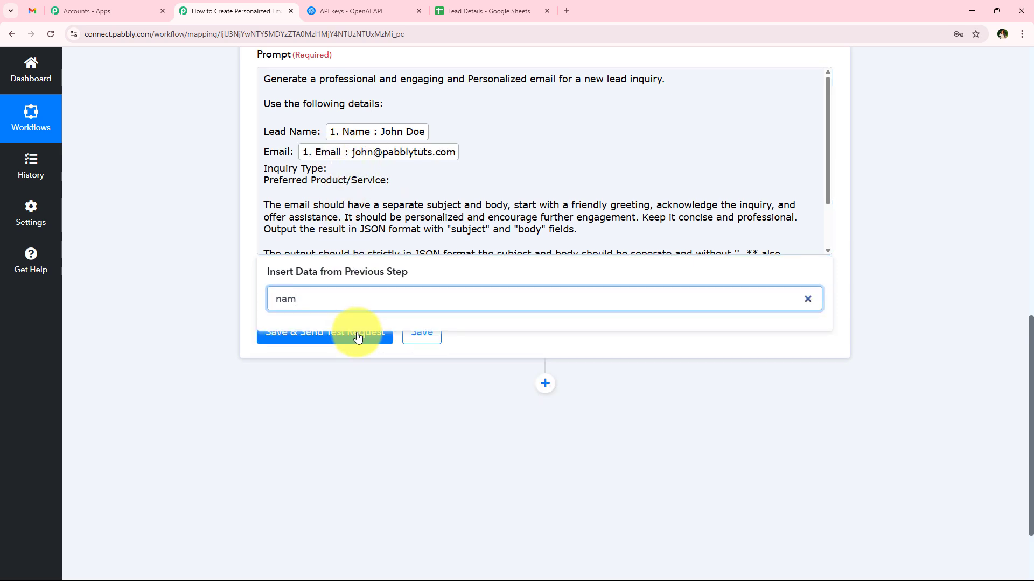
key("BackSpace")
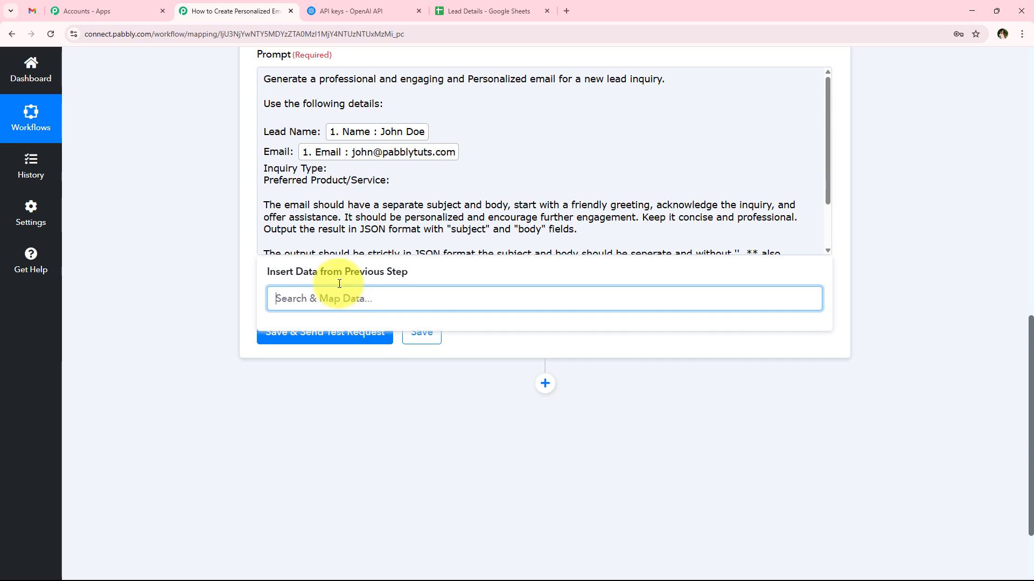
left_click(355, 166)
left_click(329, 359)
scroll(398, 511, "down", 2)
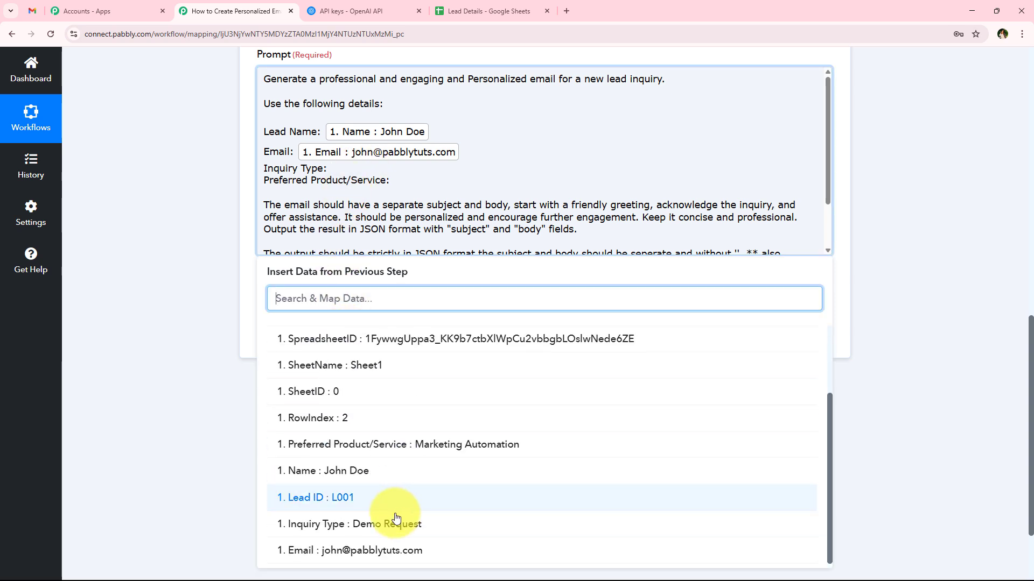
left_click(310, 525)
- Map the Preferred Product/Service field from the Google Sheets trigger data to the prompt's Preferred Product/Service line
left_click(399, 189)
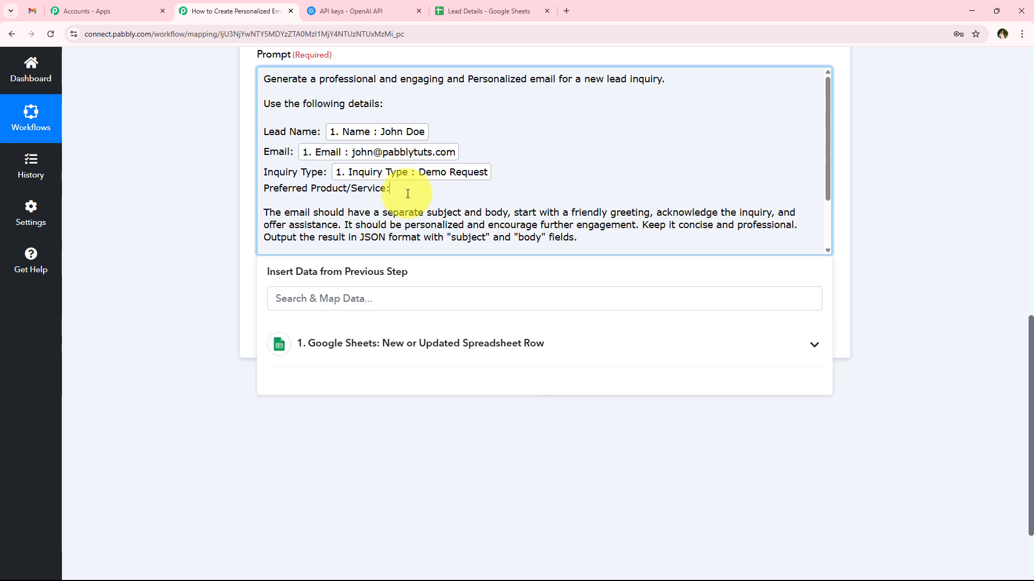
left_click(384, 351)
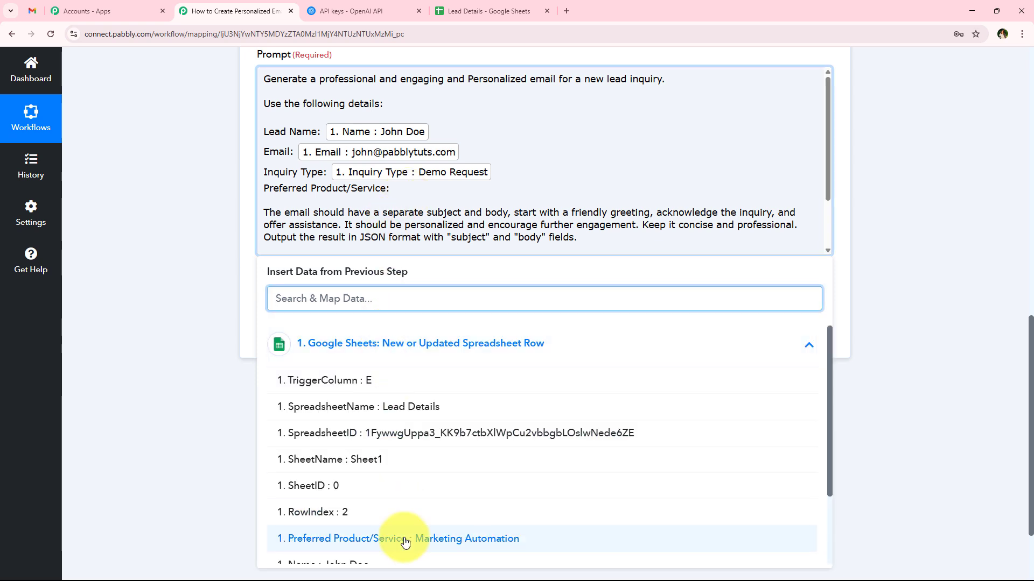
left_click(404, 535)
left_click(195, 237)
scroll(351, 203, "down", 1)
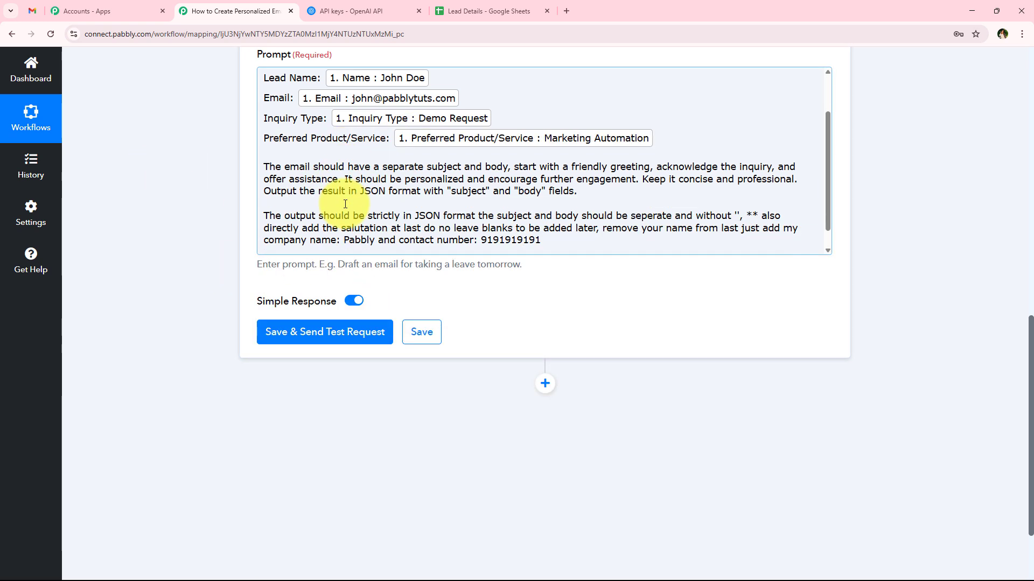
scroll(350, 203, "up", 1)
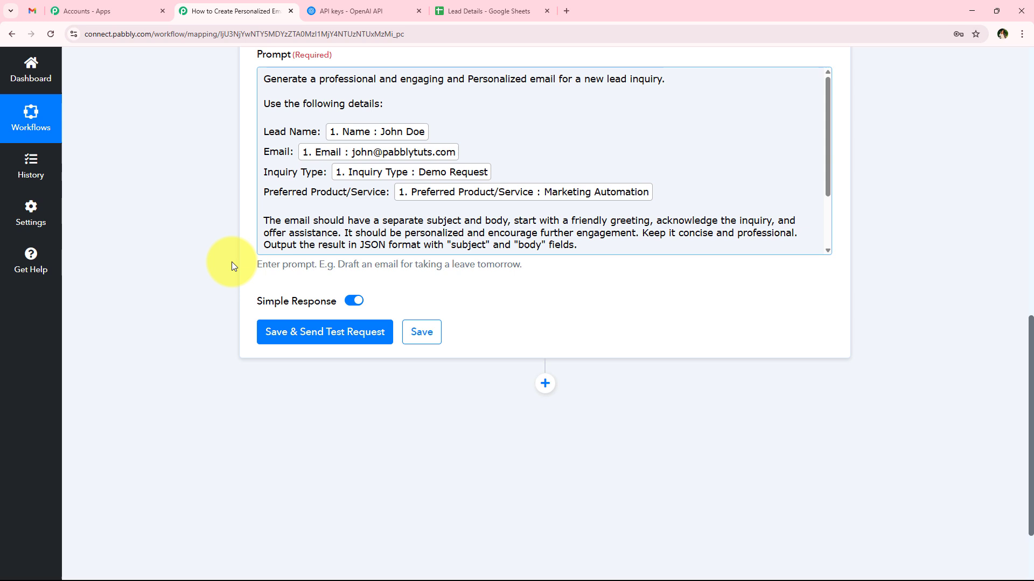
- Save the ChatGPT action, send a test request, and check the subject line and email body fields in the response
left_click(336, 333)
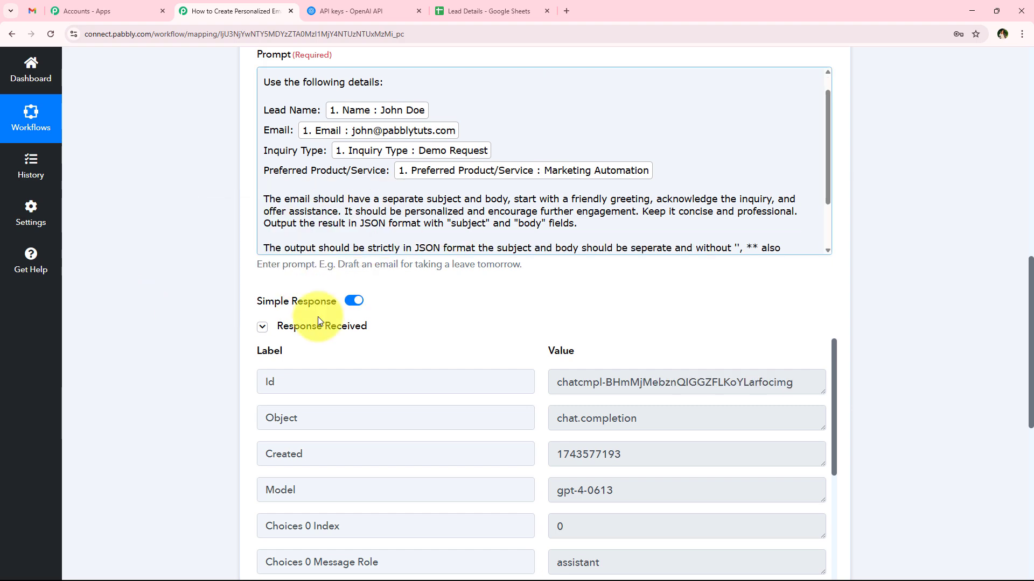
scroll(242, 270, "down", 1)
scroll(242, 270, "down", 4)
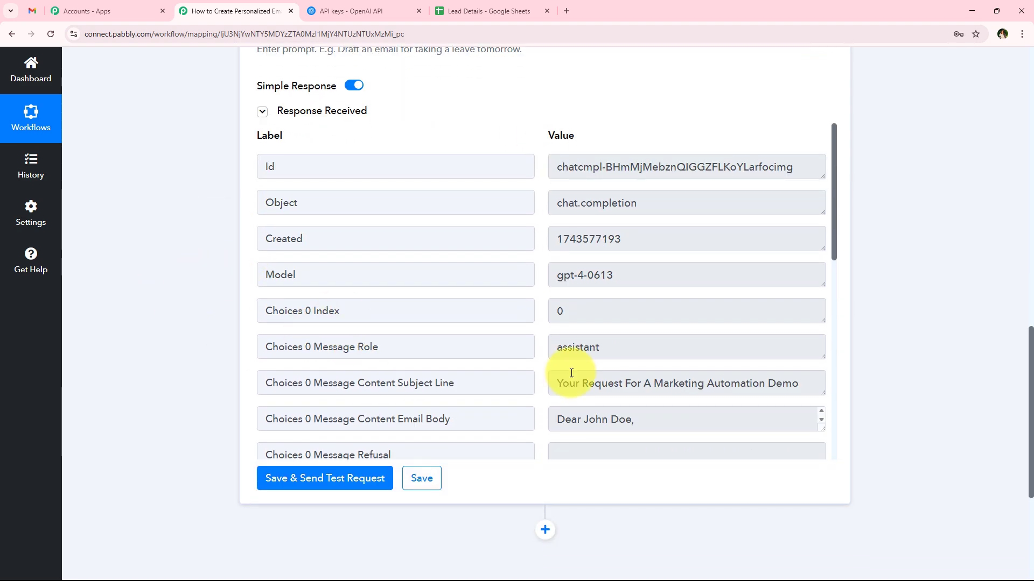
scroll(484, 371, "down", 2)
scroll(449, 394, "down", 2)
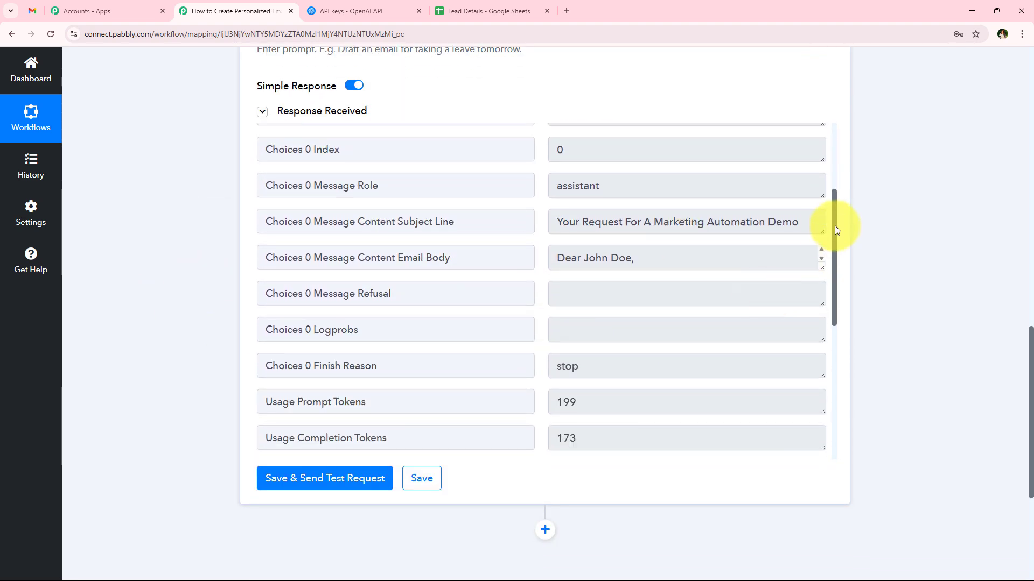
- Enlarge the email body value in the ChatGPT response and read the generated message from greeting to sign-off
left_click_drag(822, 231, 818, 468)
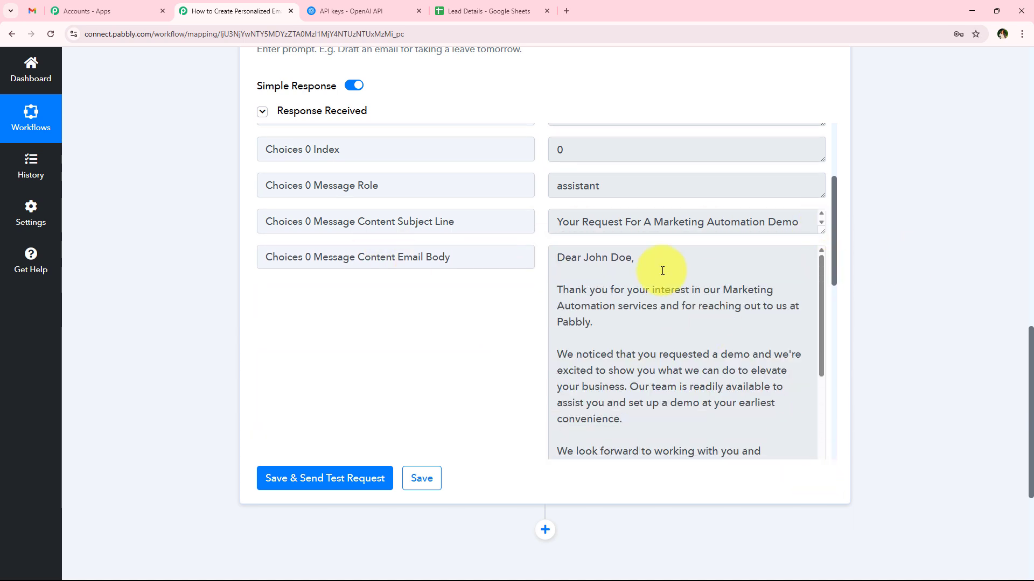
scroll(627, 351, "down", 5)
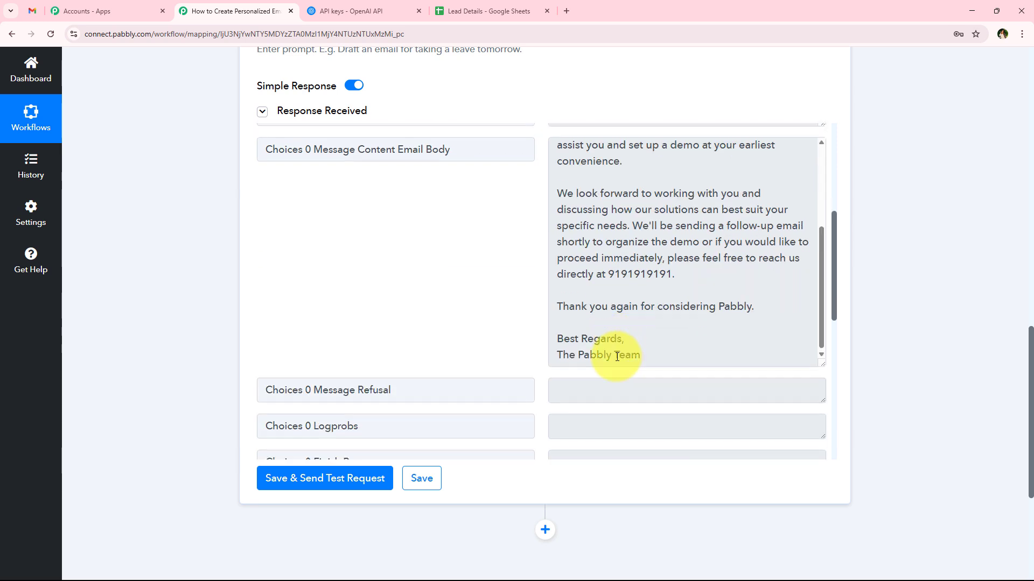
scroll(615, 355, "up", 4)
scroll(648, 274, "up", 2)
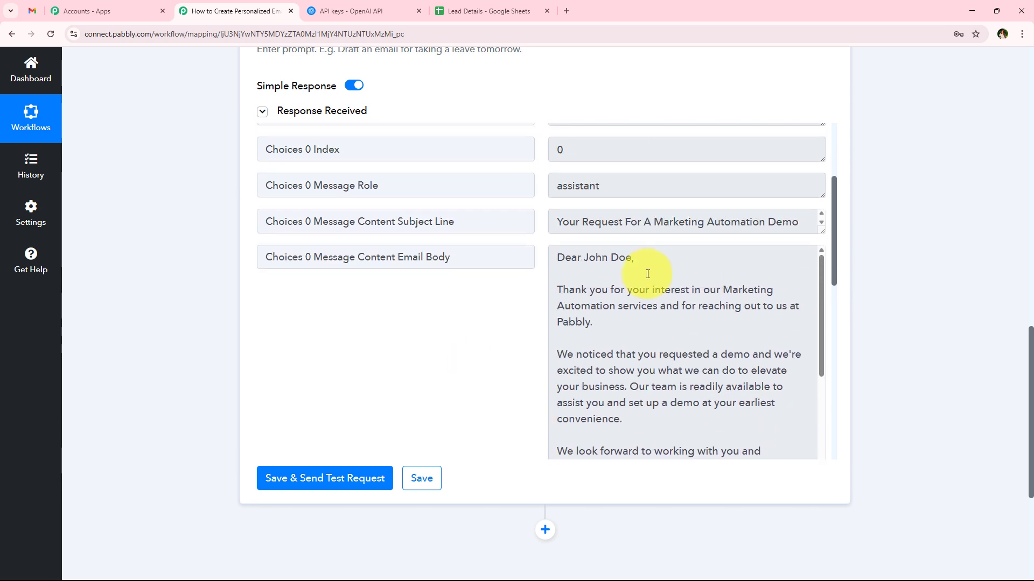
left_click(588, 268)
left_click_drag(589, 270, 635, 267)
scroll(625, 318, "down", 2)
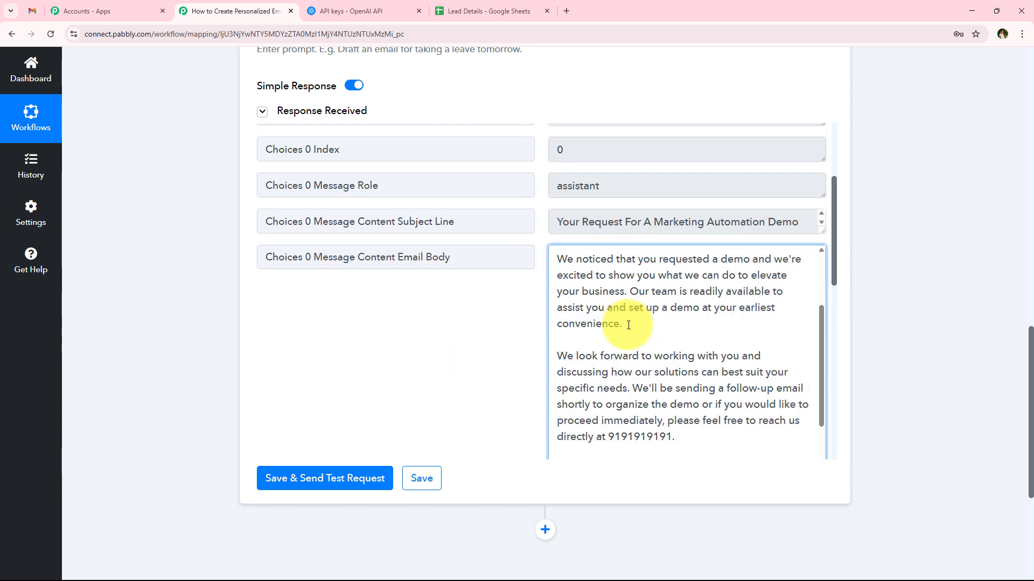
scroll(624, 324, "down", 1)
scroll(614, 333, "up", 2)
scroll(603, 367, "down", 5)
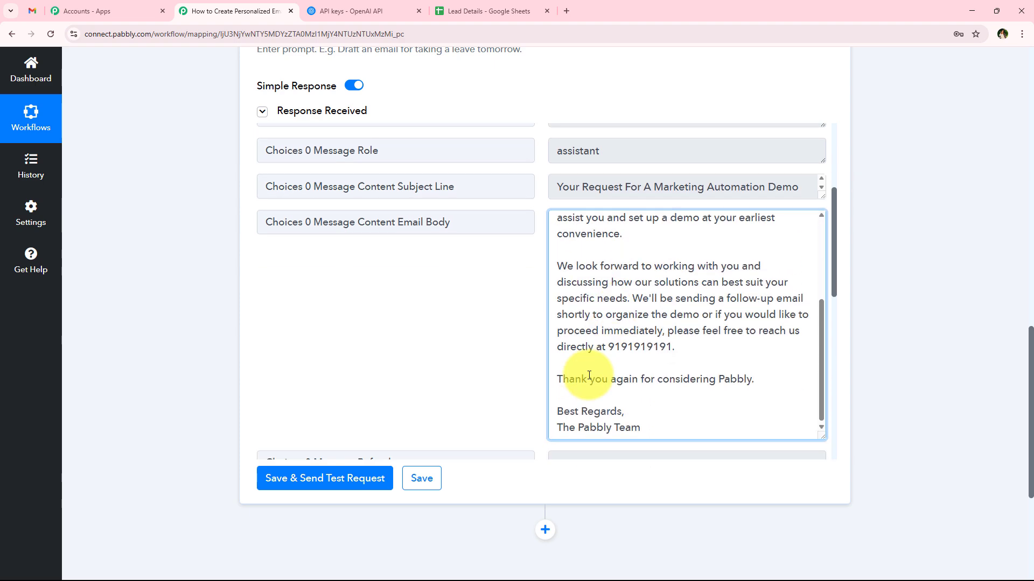
scroll(207, 300, "up", 15)
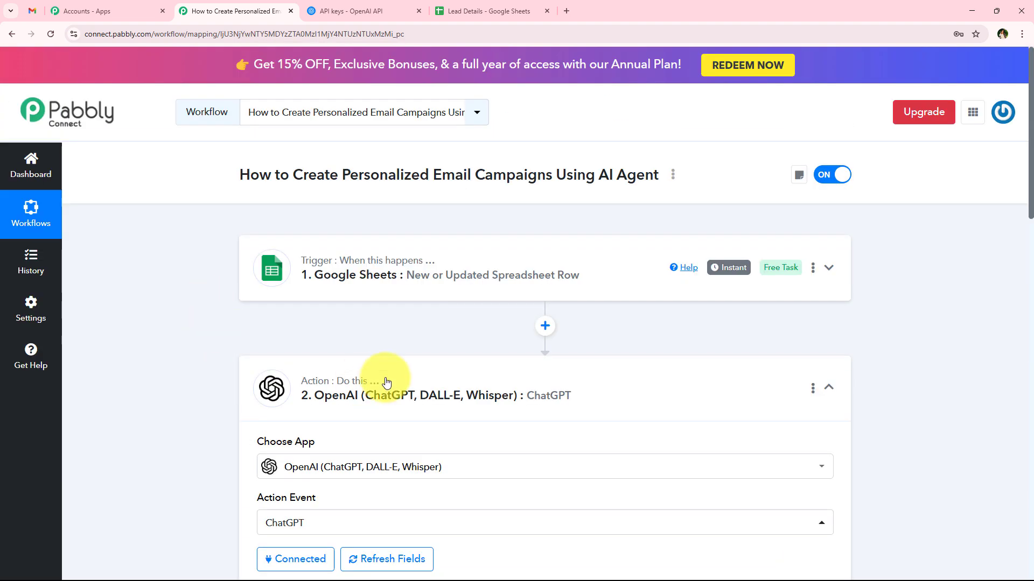
- Collapse the ChatGPT action and add a new action step below it that uses the Gmail app
left_click(427, 385)
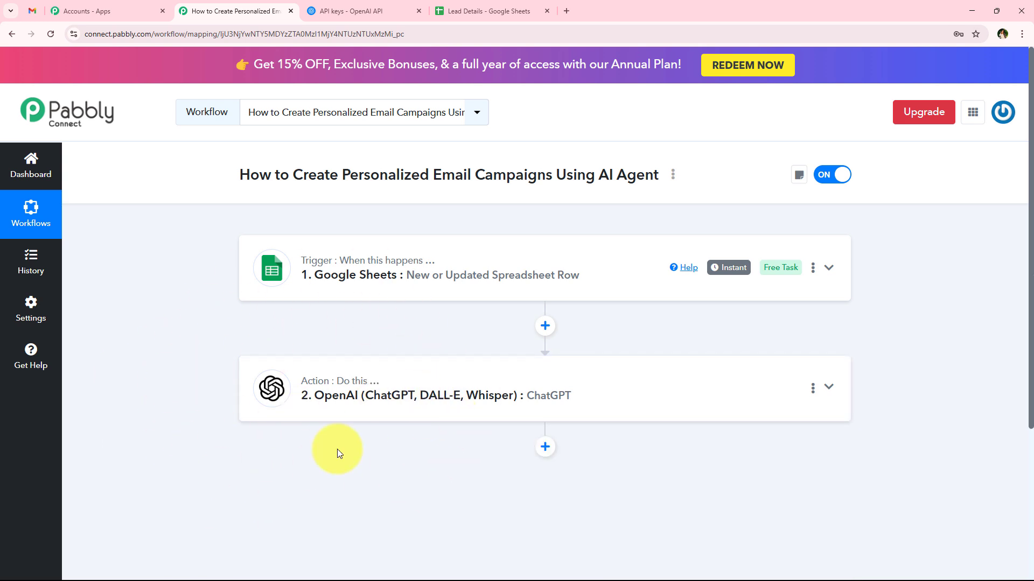
scroll(541, 401, "down", 1)
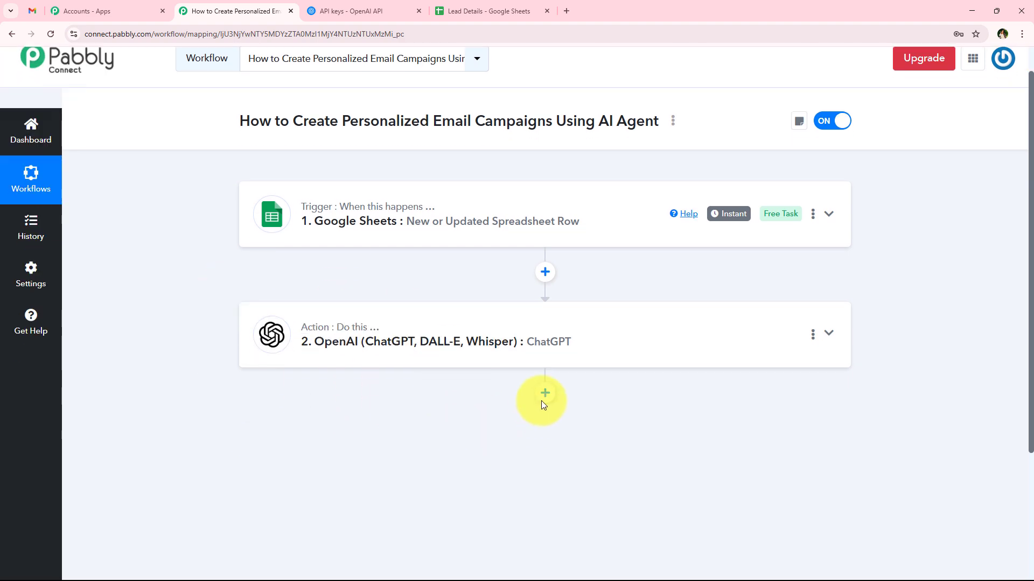
left_click(542, 396)
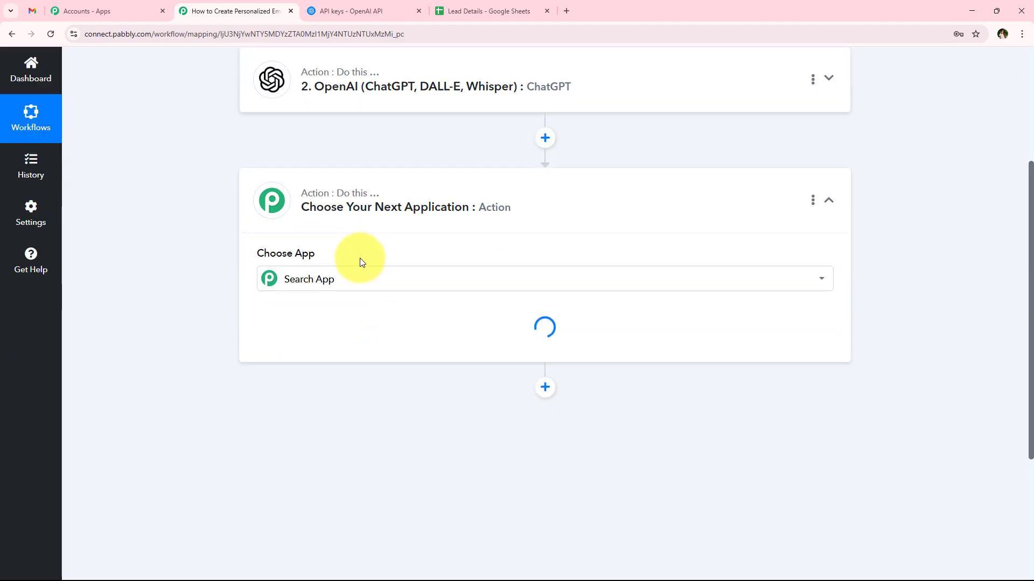
left_click(360, 278)
type("Gmail")
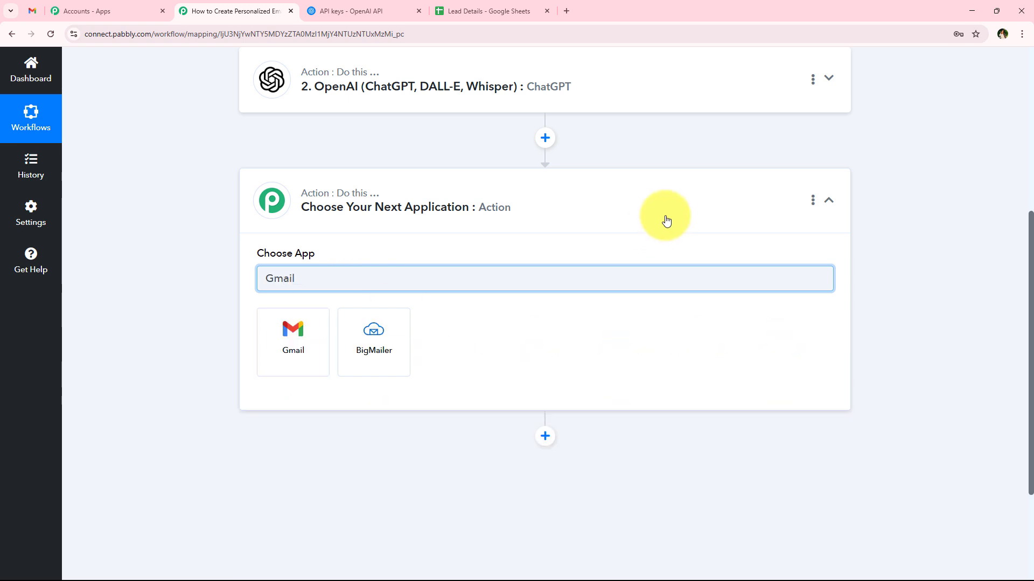
left_click(277, 354)
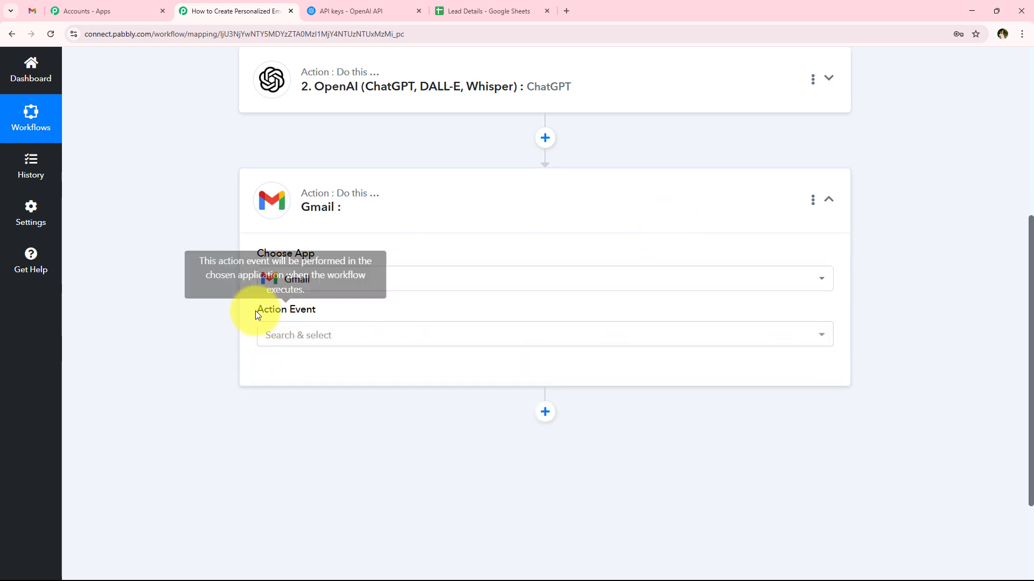
- Set the Gmail step's action event to Create Draft
left_click(326, 339)
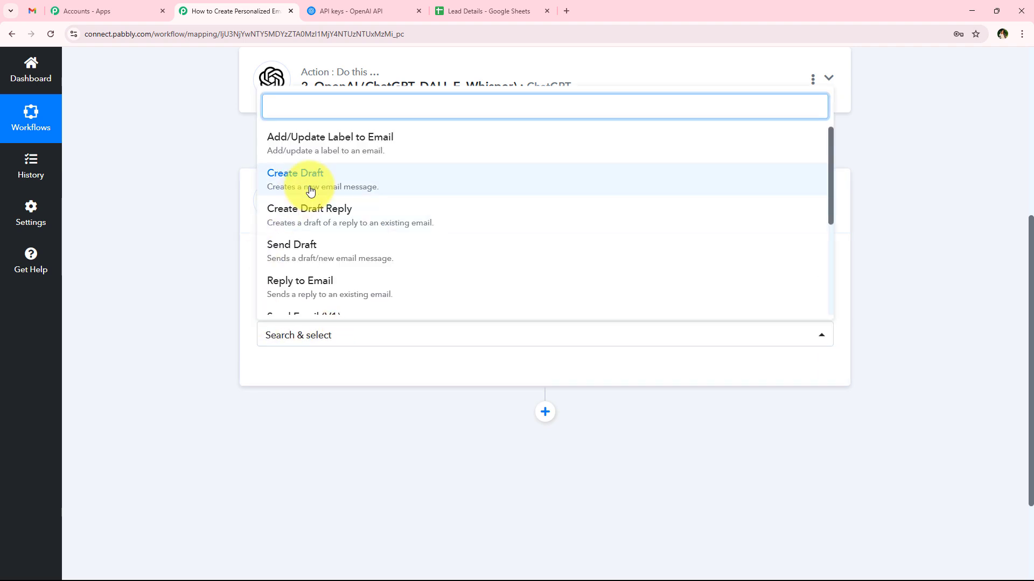
left_click(310, 189)
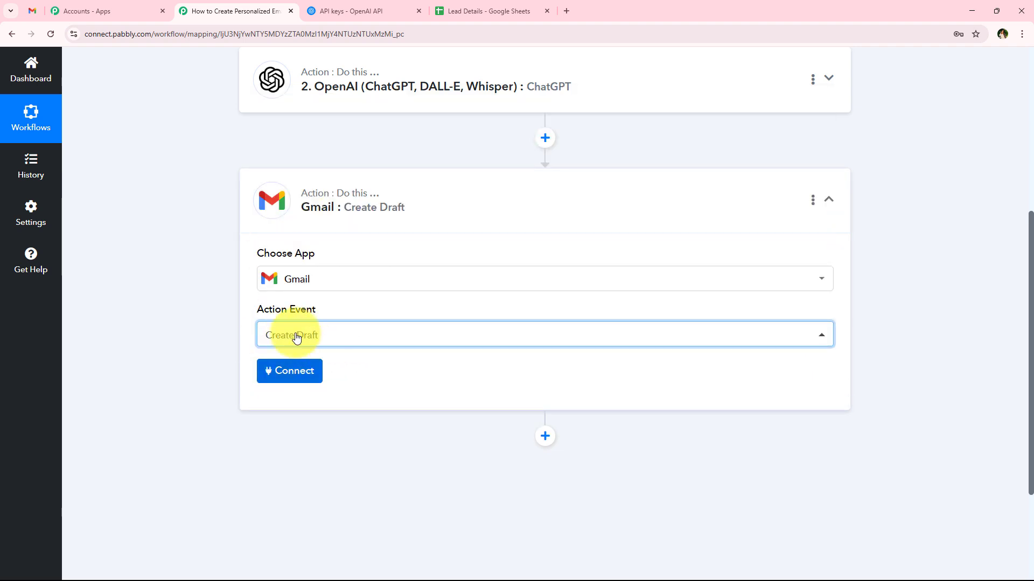
scroll(466, 270, "down", 1)
scroll(211, 369, "up", 1)
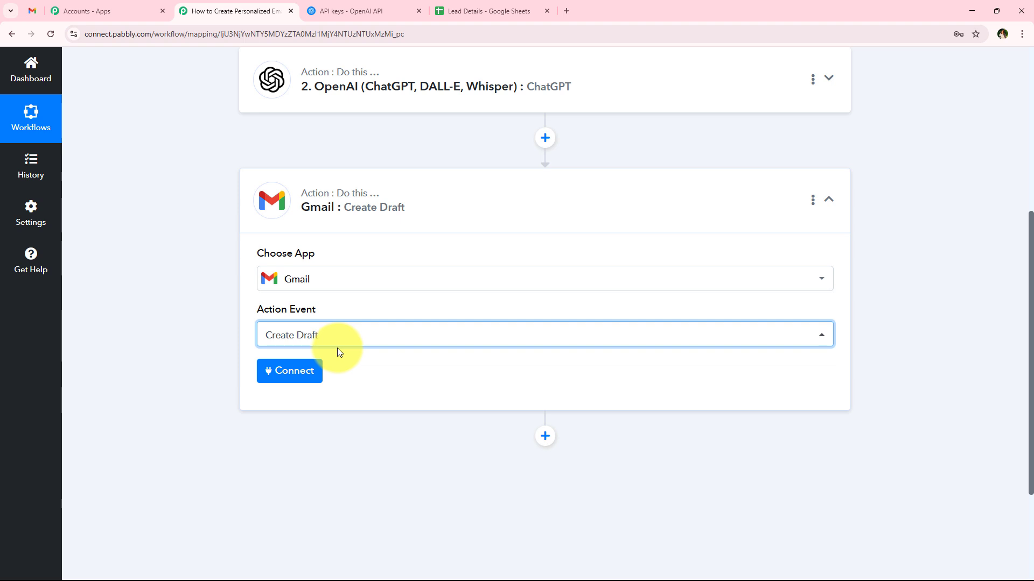
- Choose to add a new Gmail connection for the Create Draft action and start its Google authentication
left_click(312, 381)
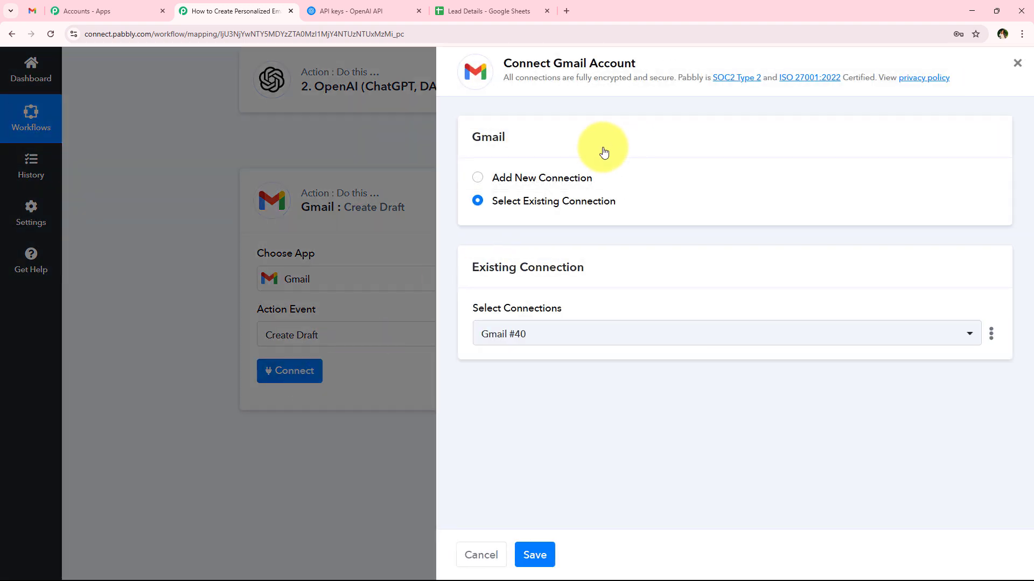
left_click(544, 179)
left_click(547, 201)
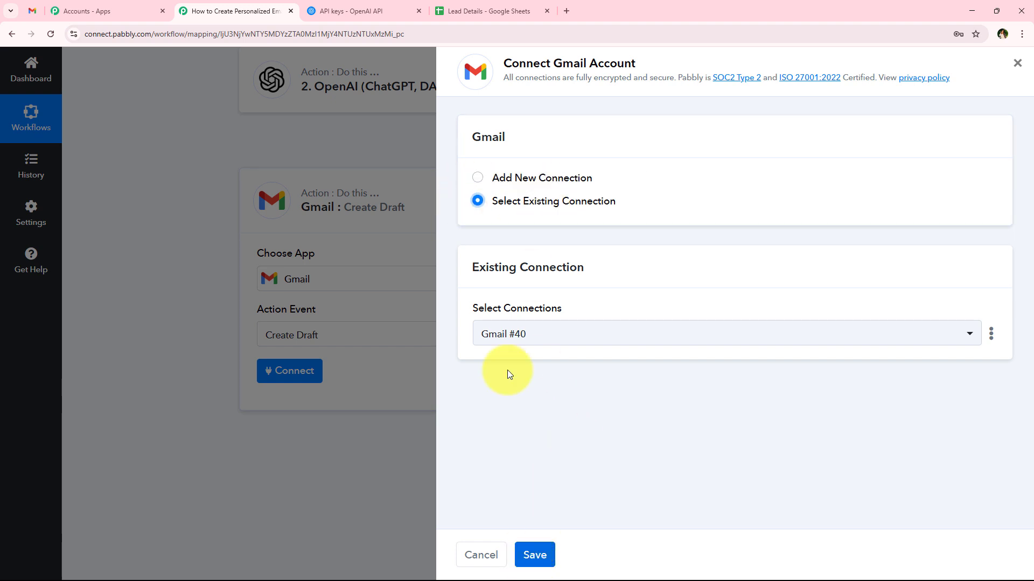
left_click(577, 178)
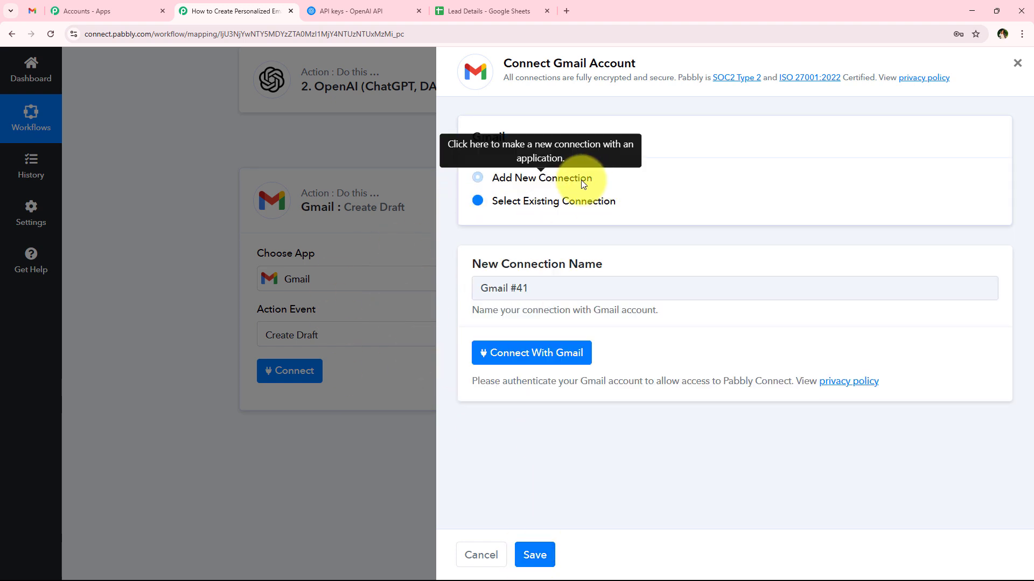
left_click(552, 353)
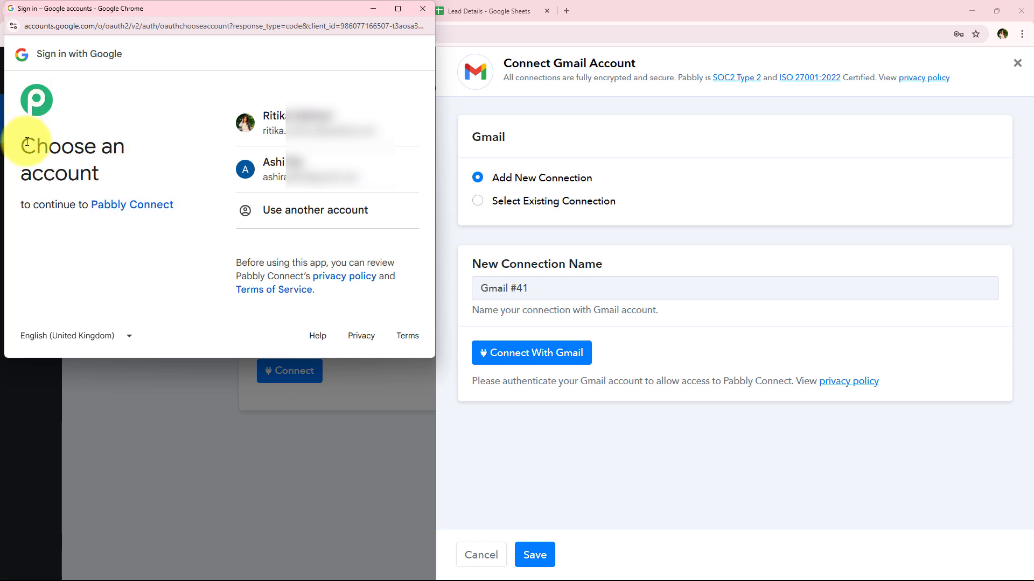
- Select the Google account for the Gmail connection and allow Pabbly Connect the requested access
left_click_drag(23, 138, 118, 171)
left_click(329, 134)
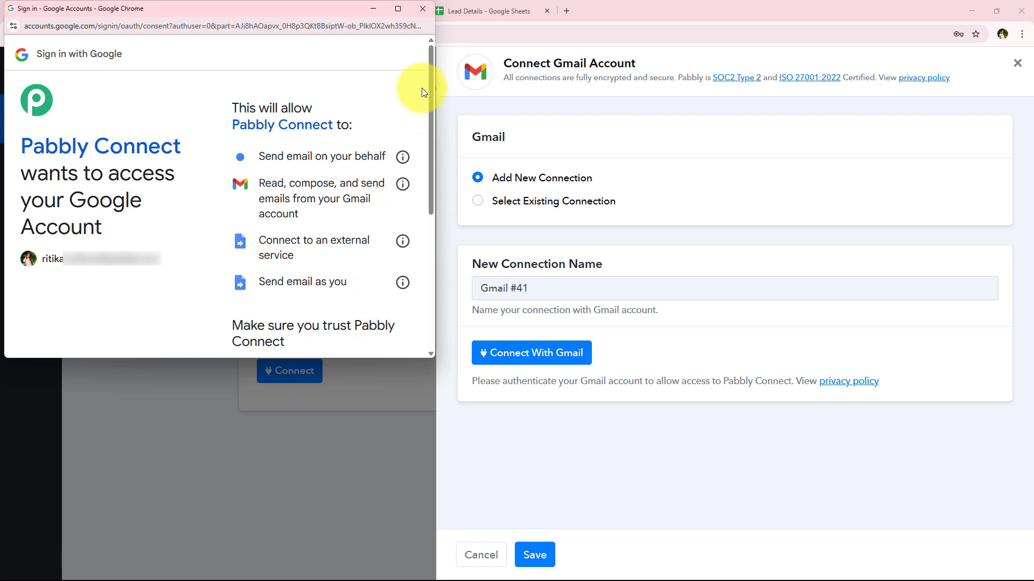
left_click_drag(429, 83, 419, 280)
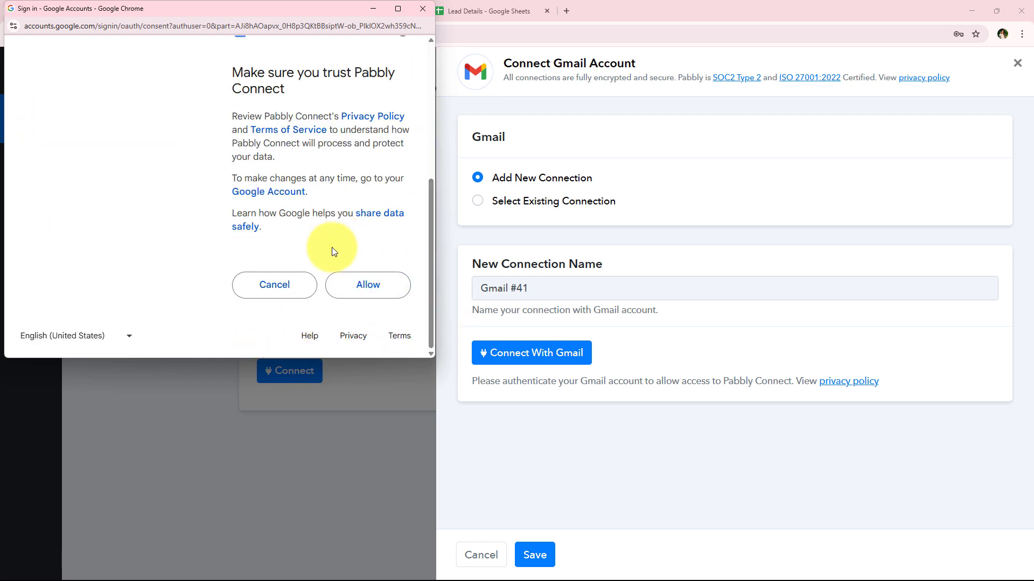
left_click(398, 298)
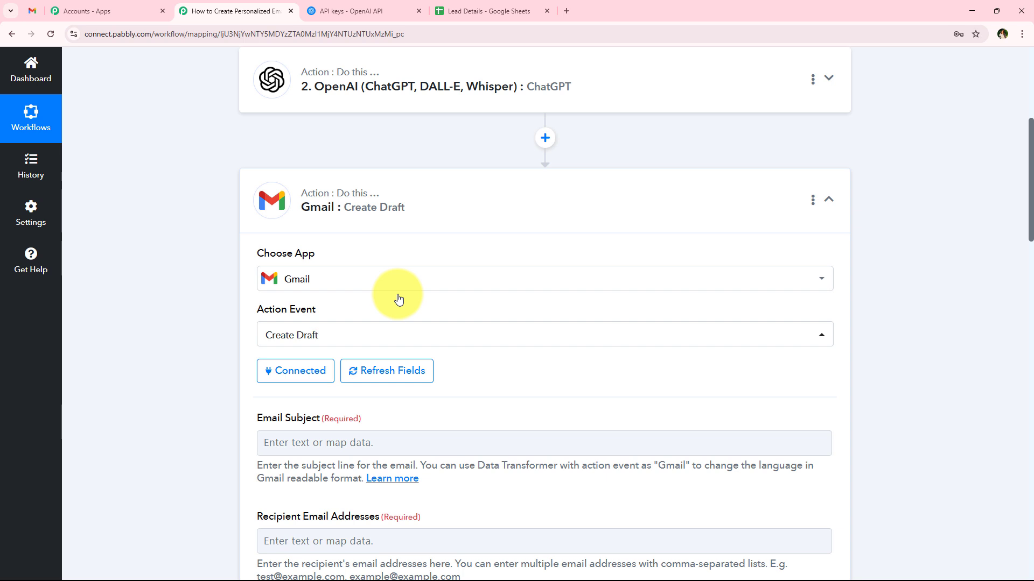
- Map the Choices 0 Message Content Subject Line from the ChatGPT response to the draft's Email Subject
scroll(392, 294, "down", 1)
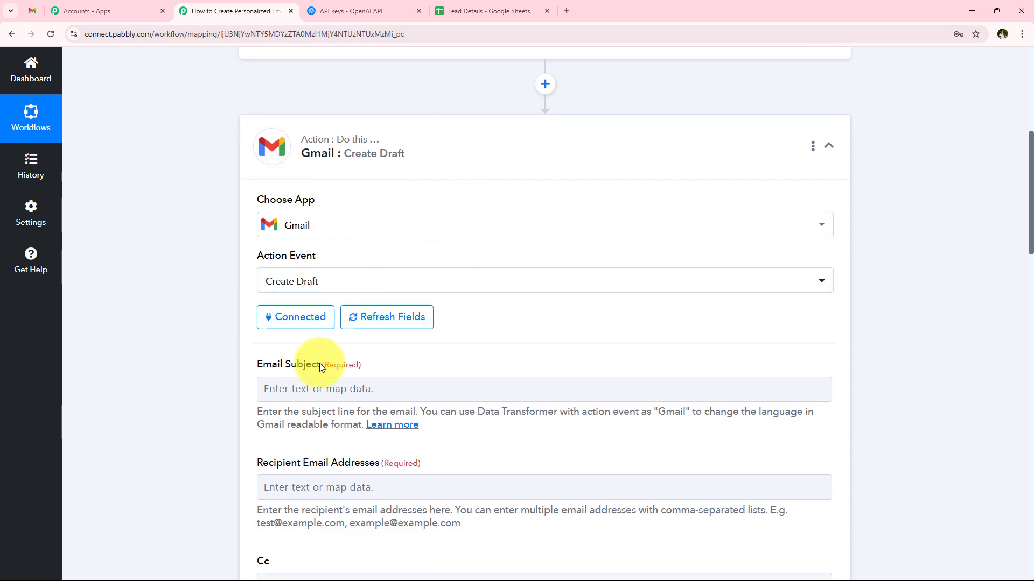
scroll(105, 376, "down", 1)
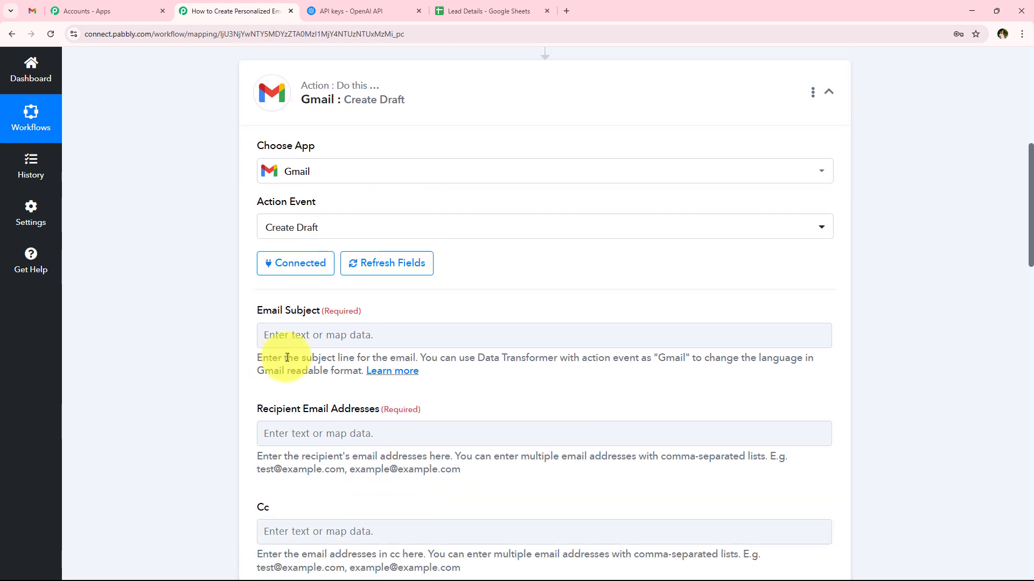
scroll(296, 390, "down", 1)
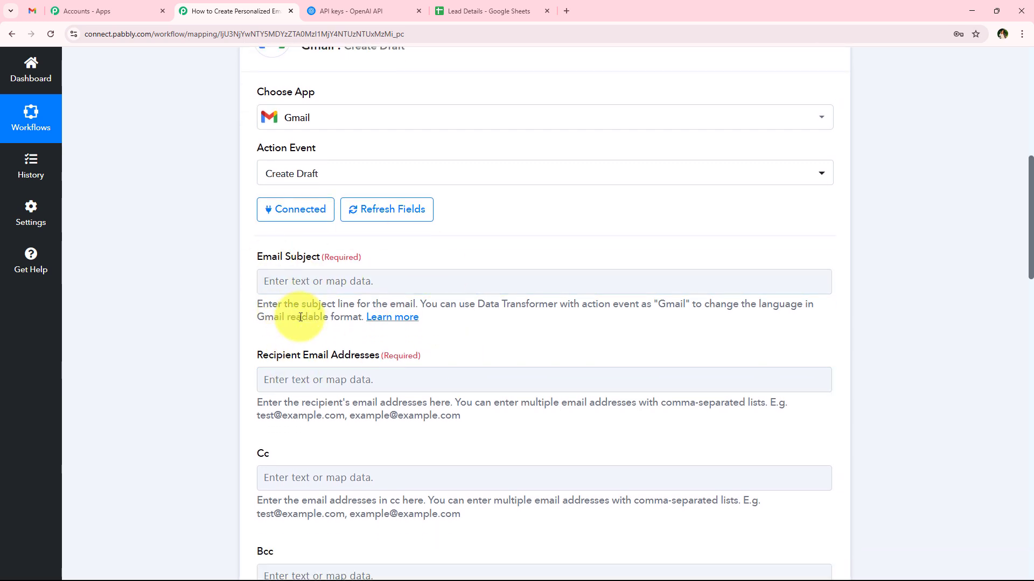
left_click(285, 281)
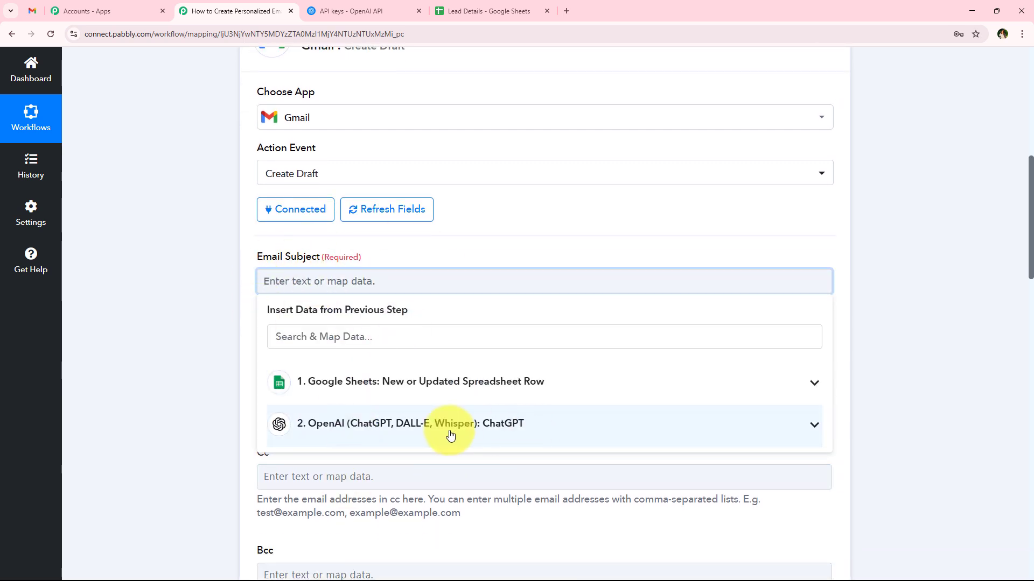
left_click(431, 437)
scroll(425, 473, "down", 2)
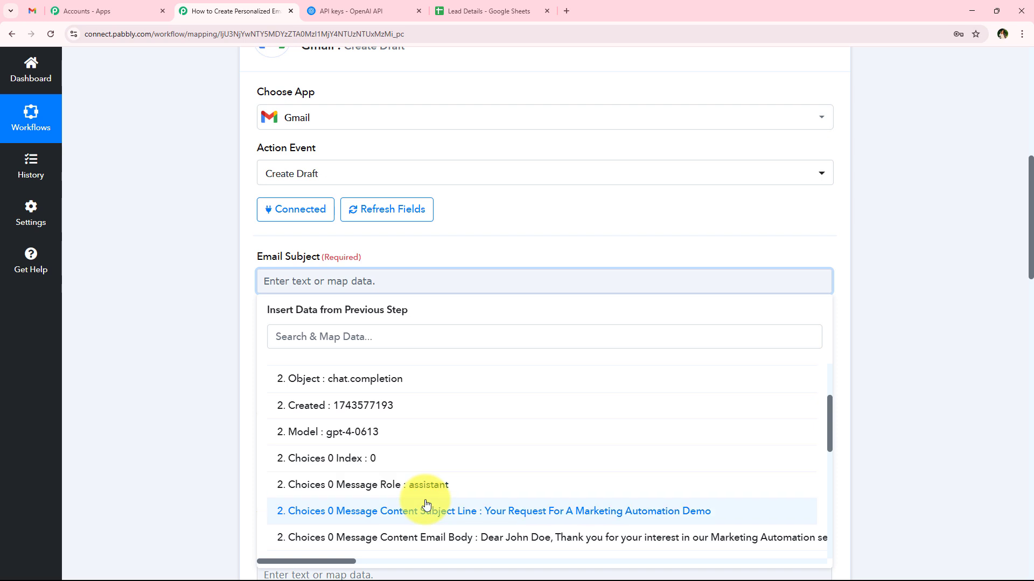
left_click(422, 511)
left_click(184, 280)
scroll(247, 249, "down", 1)
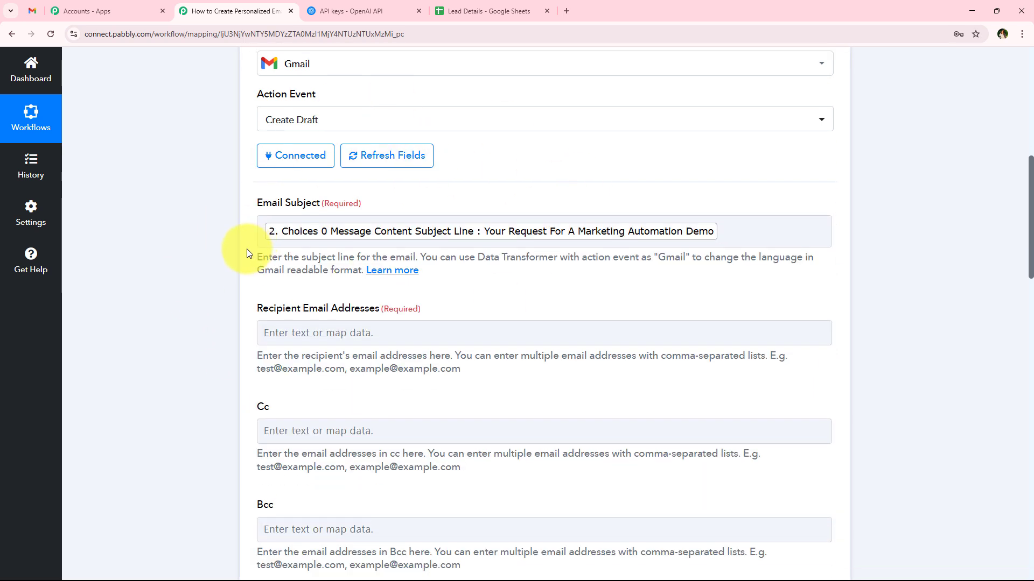
scroll(253, 294, "up", 1)
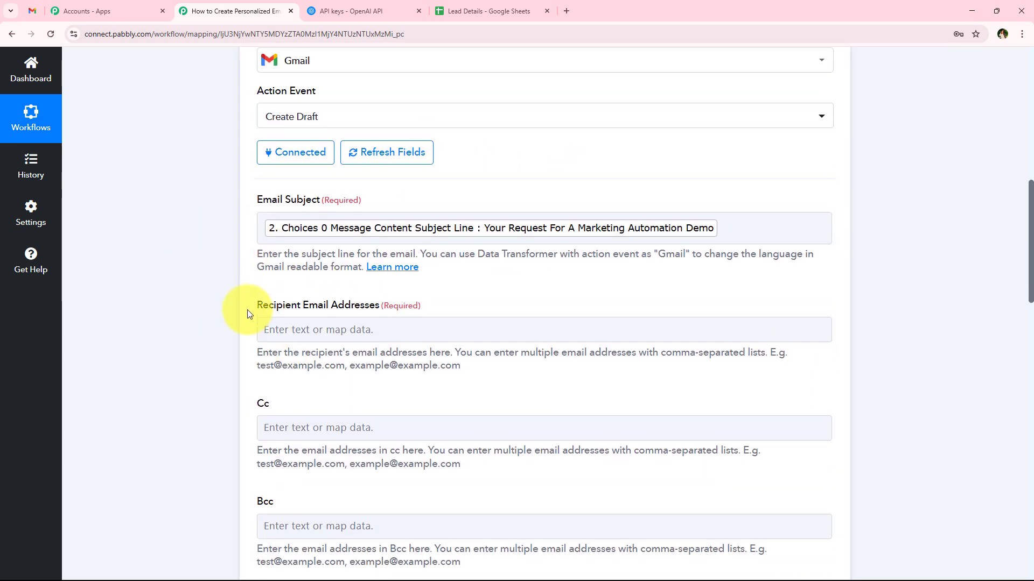
- Map the Email value from the Google Sheets trigger to the draft's Recipient Email Addresses
left_click(310, 323)
left_click(410, 433)
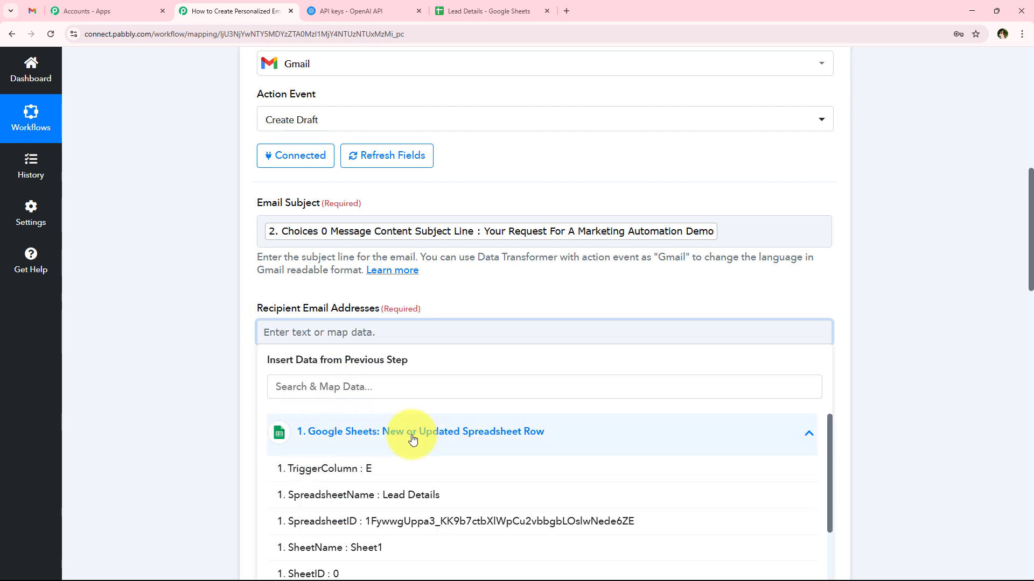
scroll(430, 511, "down", 3)
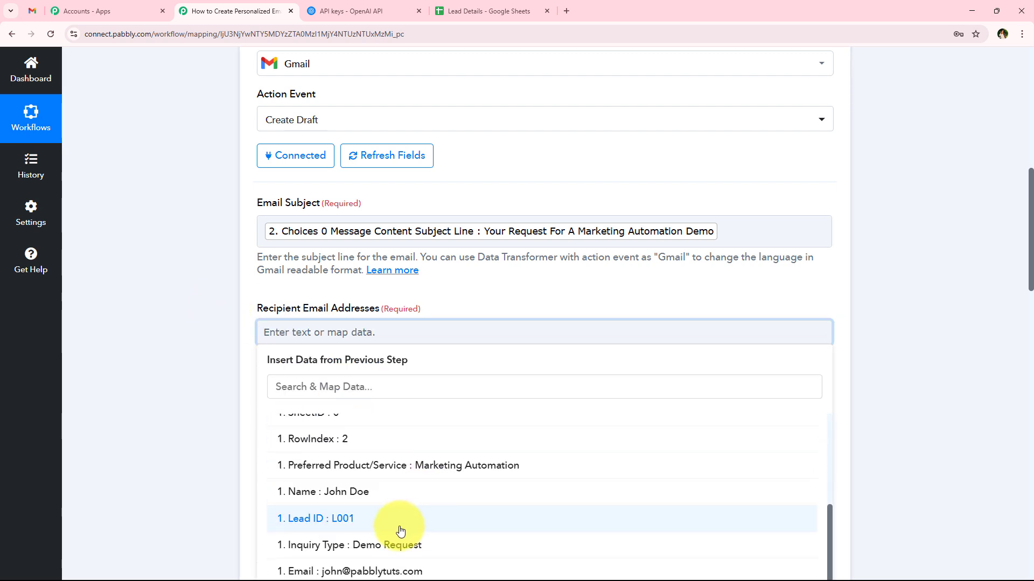
left_click(399, 568)
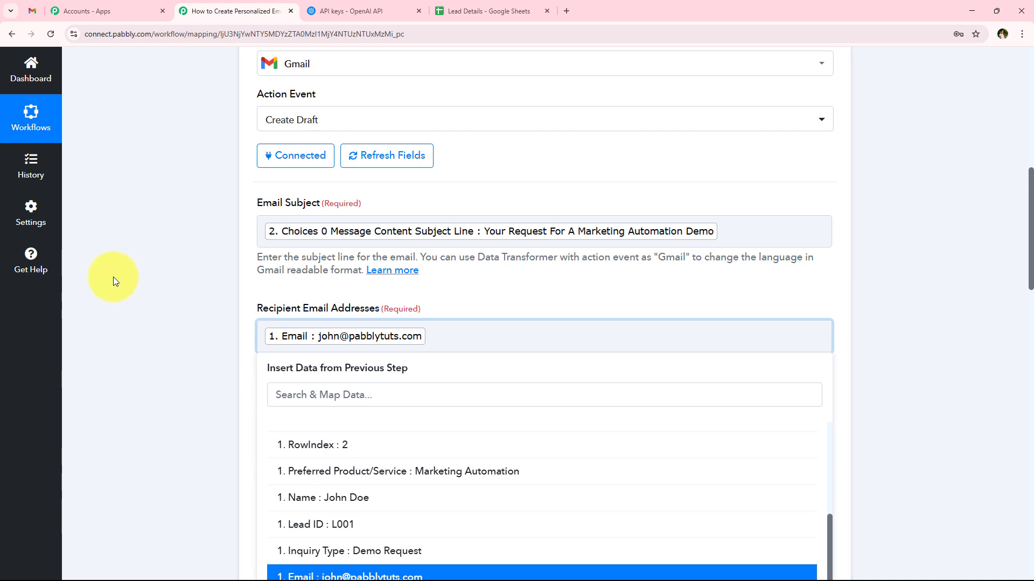
left_click(137, 414)
double_click(245, 413)
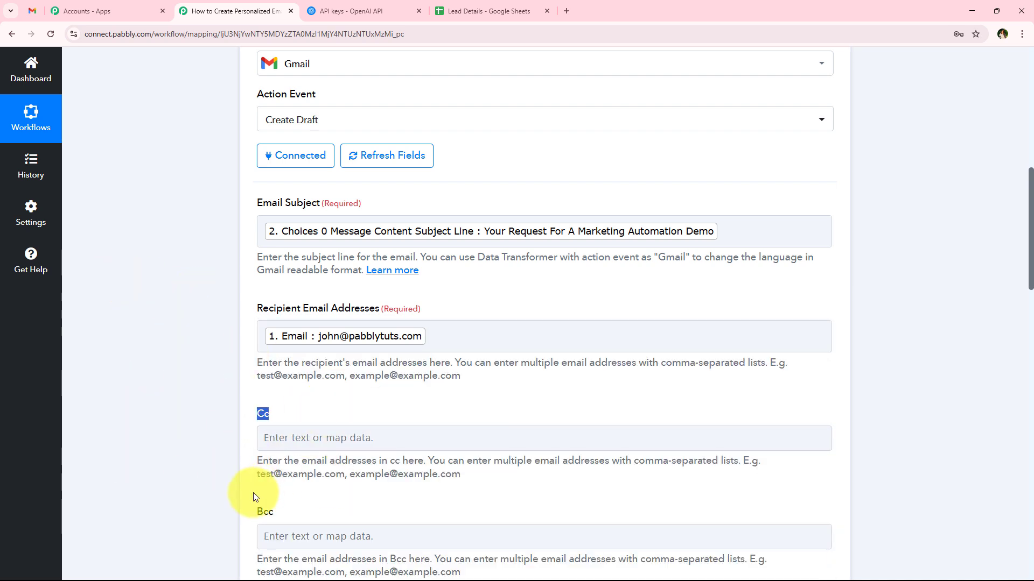
left_click(300, 496)
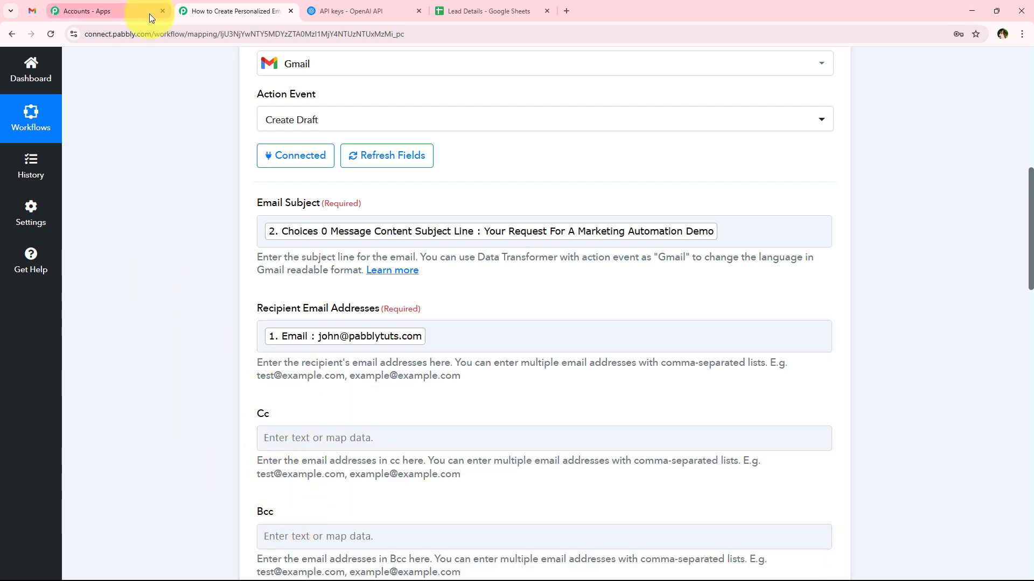
- Check the From address options without changing them and set the draft's Sender Name to Pabbly
scroll(208, 172, "down", 10)
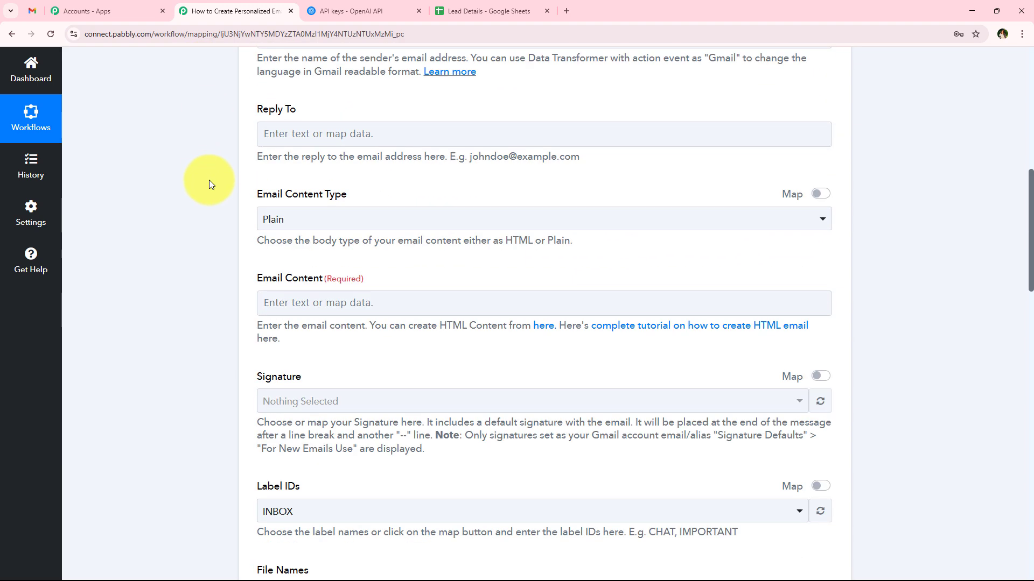
scroll(206, 215, "up", 7)
scroll(187, 225, "down", 4)
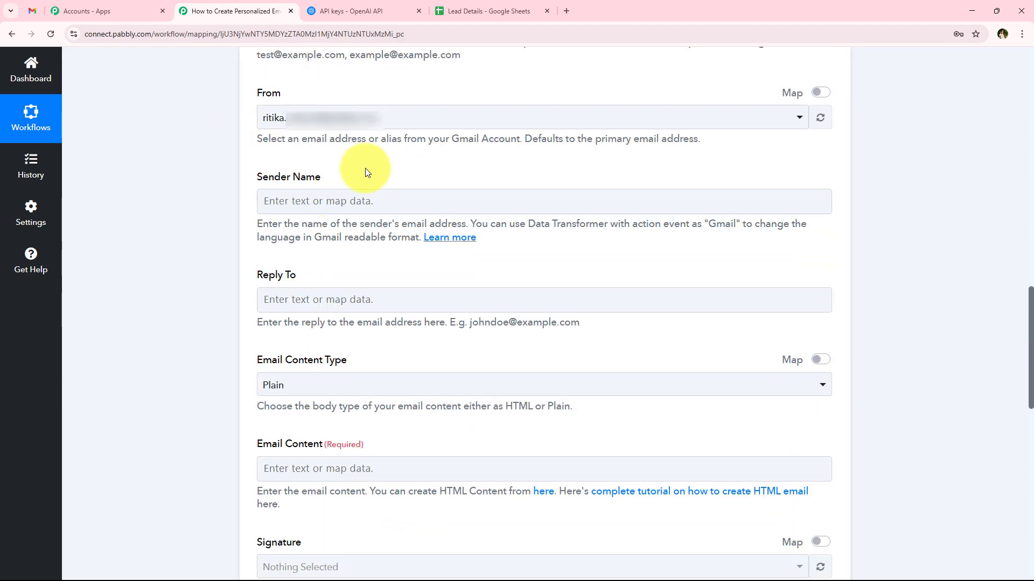
left_click(306, 96)
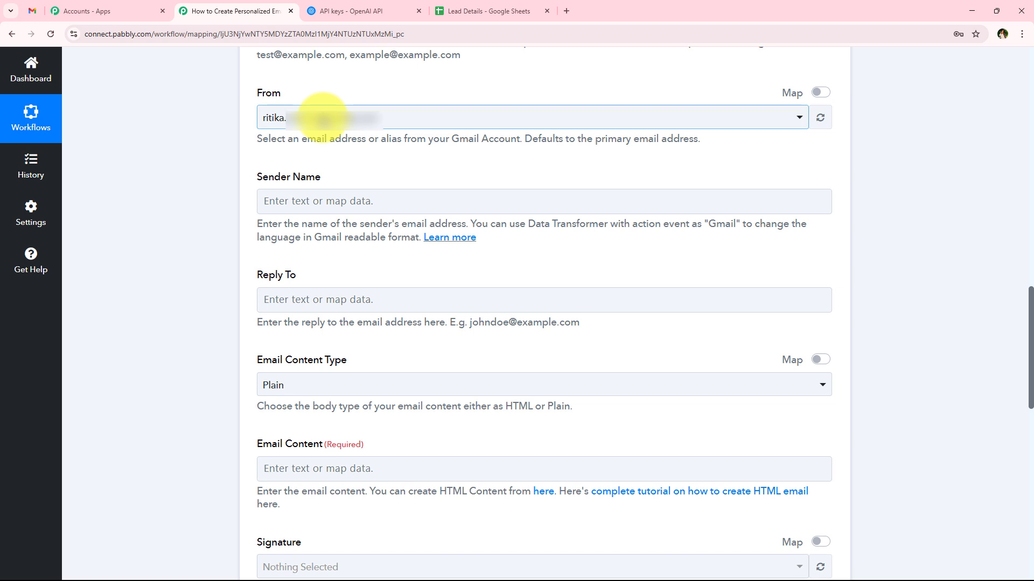
left_click(334, 116)
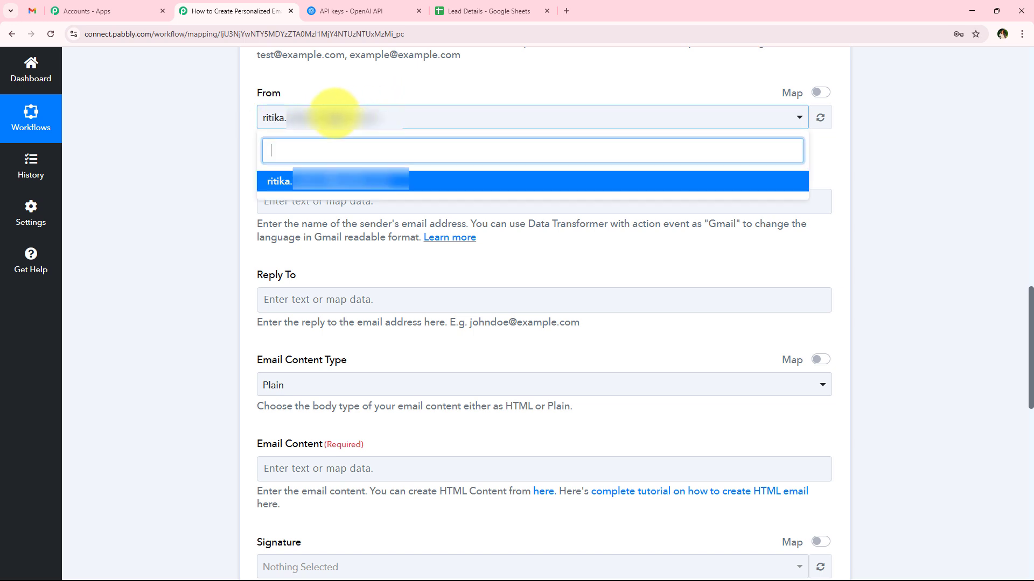
left_click(180, 123)
scroll(183, 123, "down", 2)
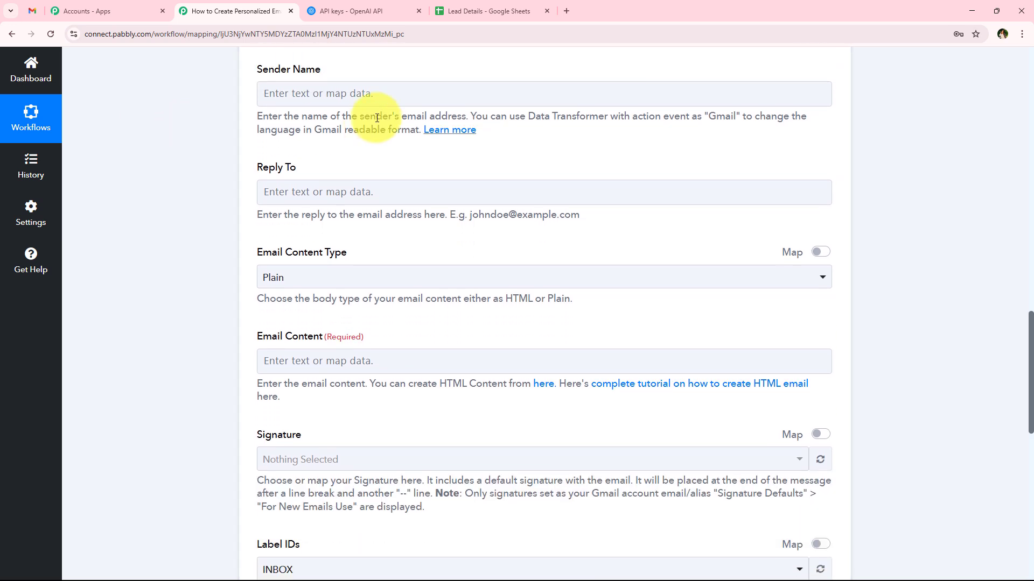
left_click(299, 101)
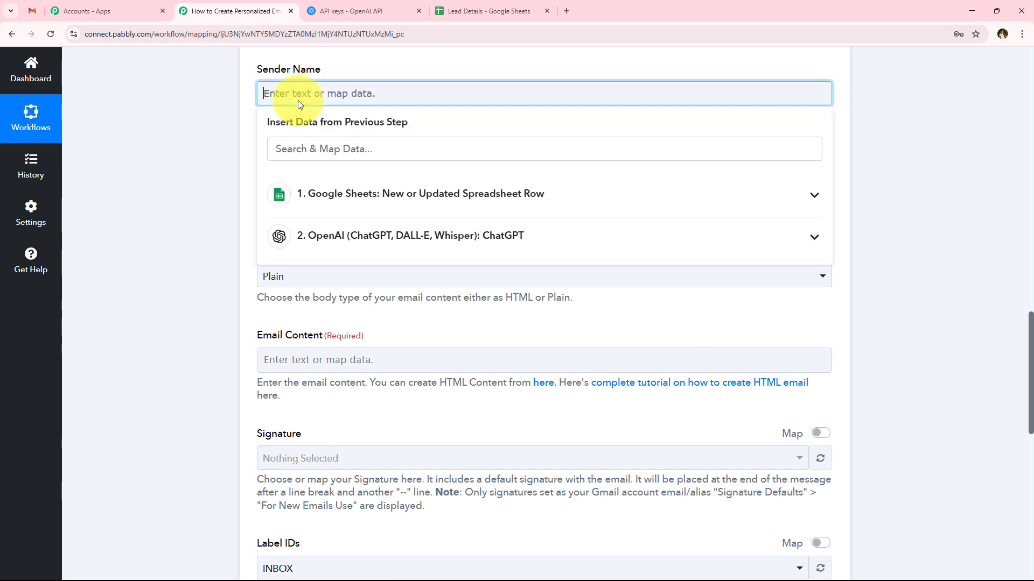
type("Pabbly")
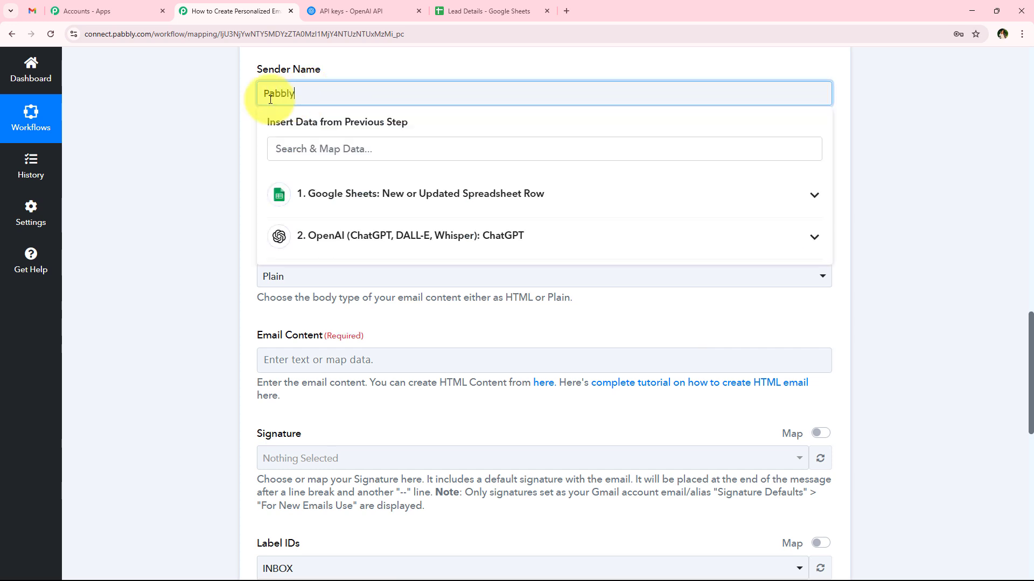
left_click(173, 122)
scroll(183, 130, "down", 1)
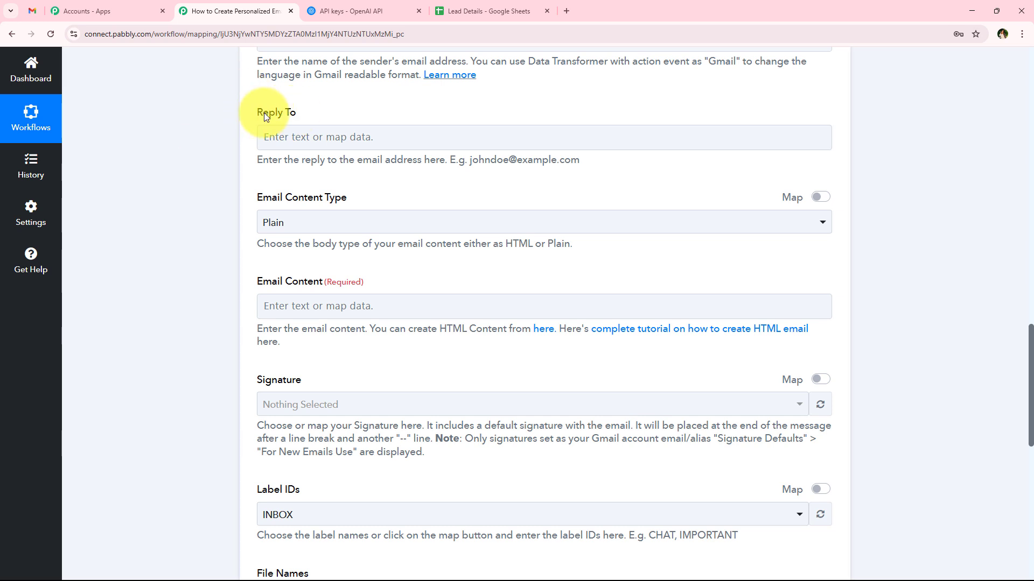
- Leave Reply To empty and set the Email Content Type to Plain
left_click_drag(260, 113, 434, 112)
left_click(423, 117)
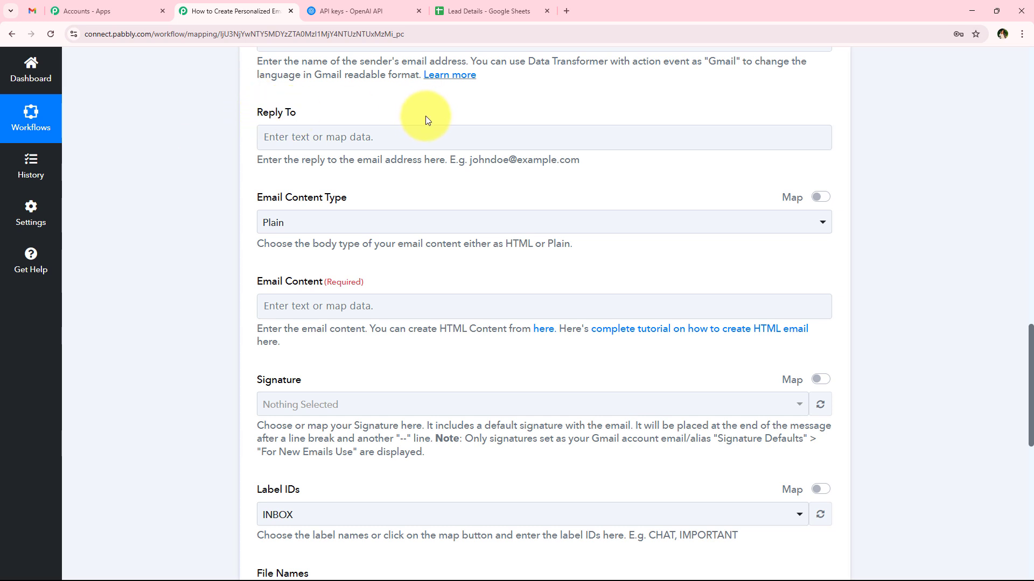
scroll(393, 182, "down", 1)
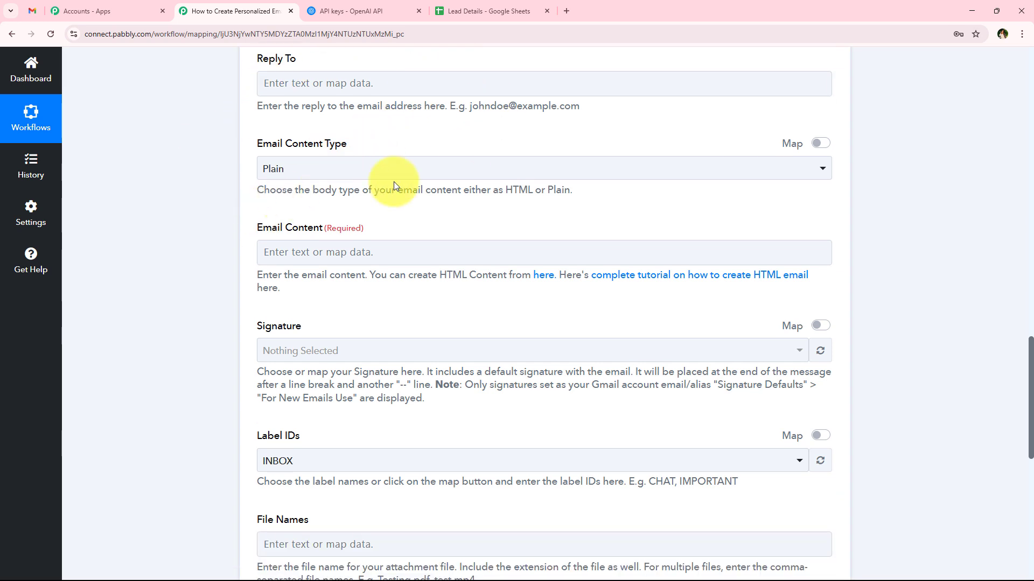
left_click_drag(253, 150, 349, 146)
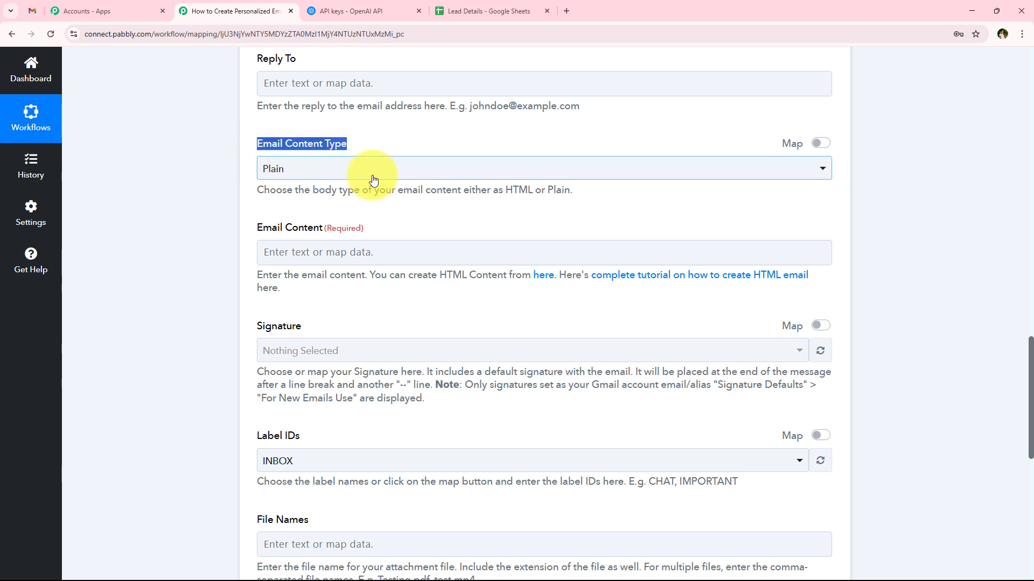
left_click(374, 179)
left_click(353, 231)
scroll(185, 224, "down", 1)
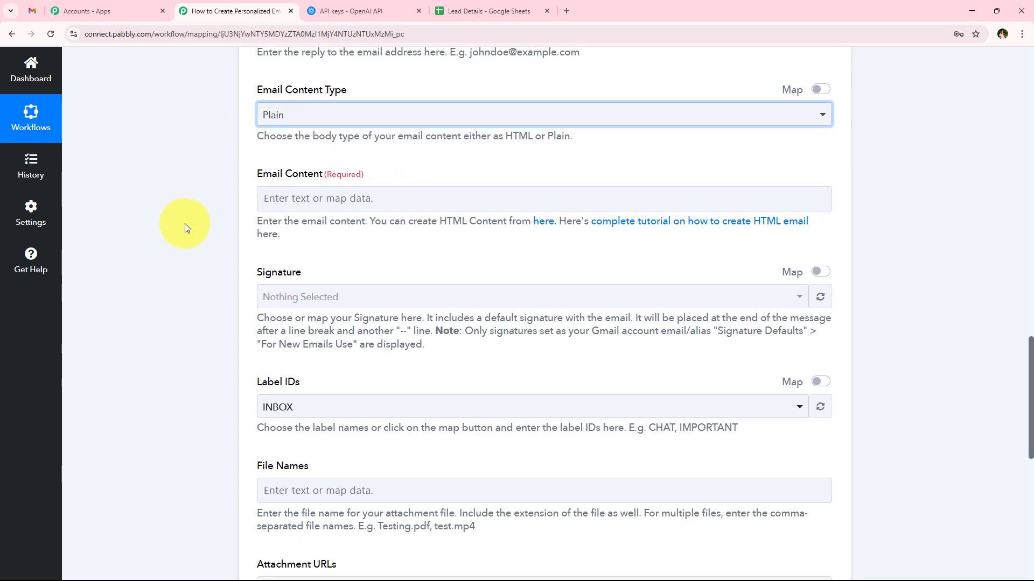
- Map the Choices 0 Message Content Email Body from the ChatGPT response to the draft's Email Content
left_click(358, 199)
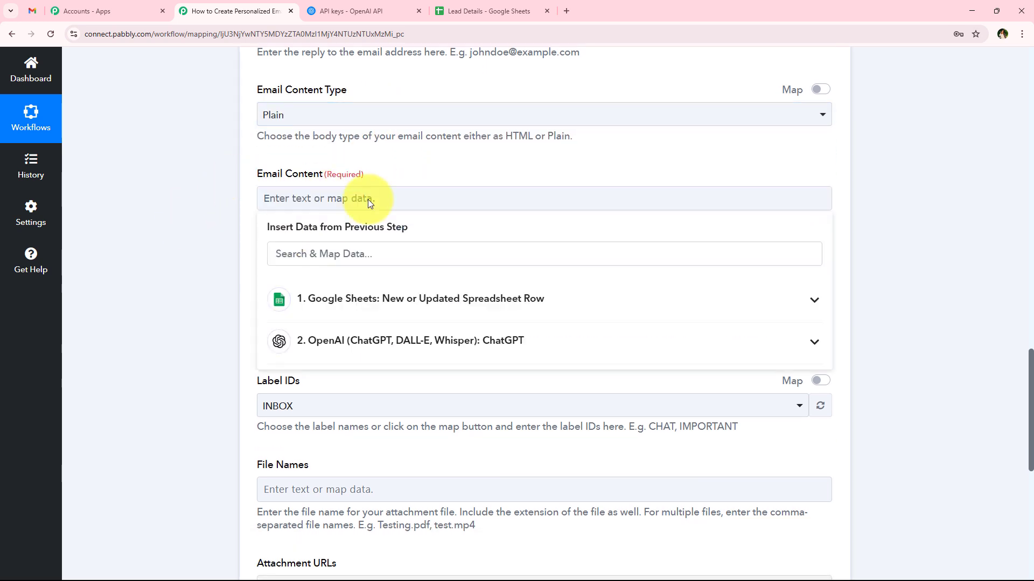
left_click(319, 339)
scroll(476, 514, "down", 1)
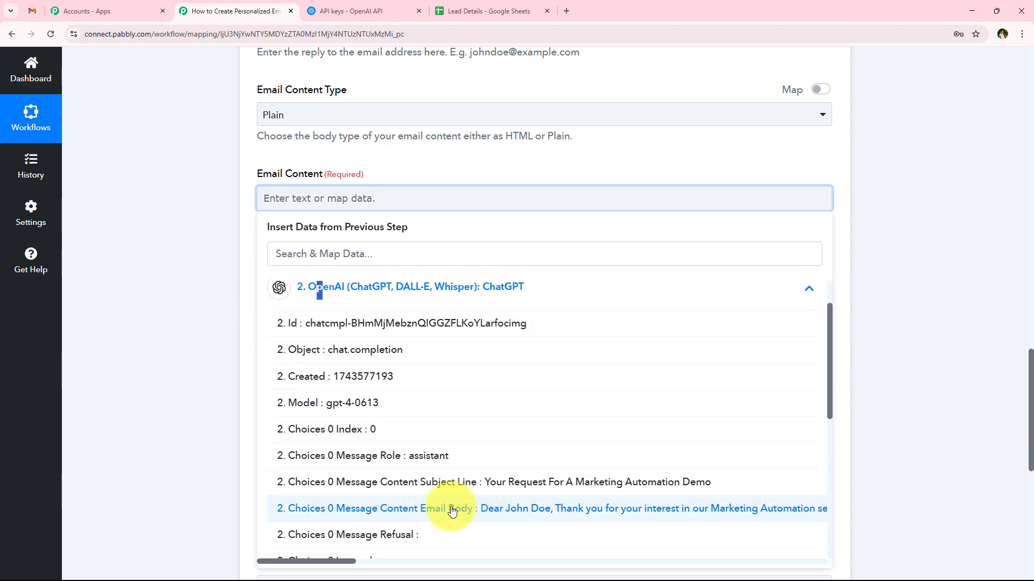
left_click(451, 509)
left_click(172, 303)
scroll(221, 323, "down", 2)
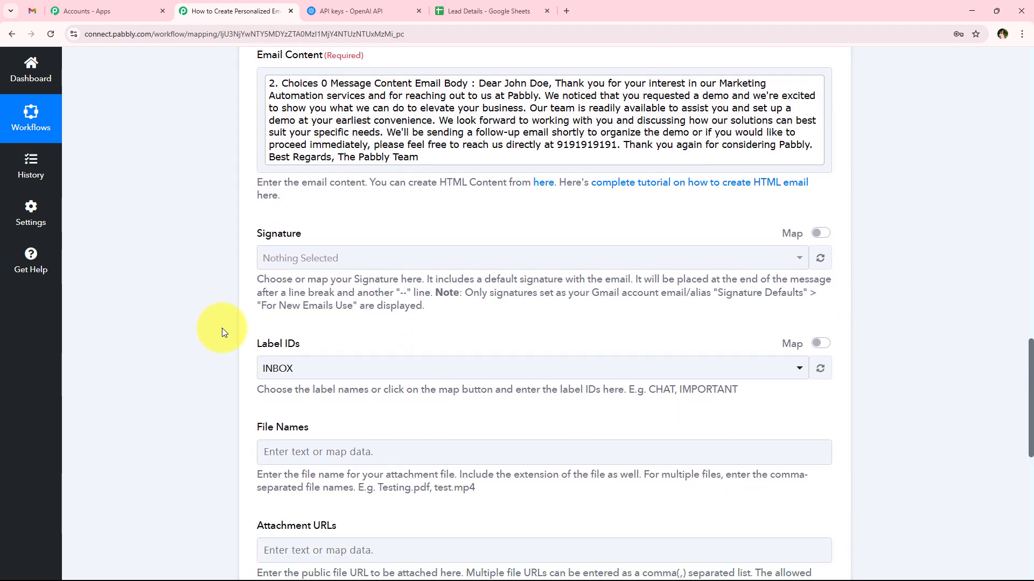
- Leave the signature and attachment fields empty, save the Gmail action with a test request, and review its response
double_click(266, 191)
scroll(379, 216, "down", 2)
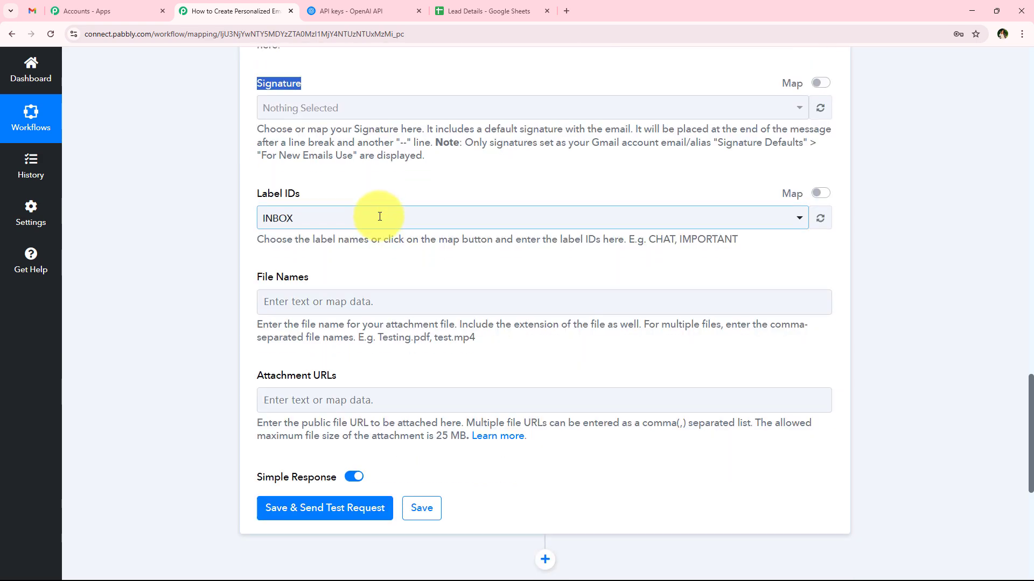
left_click(242, 127)
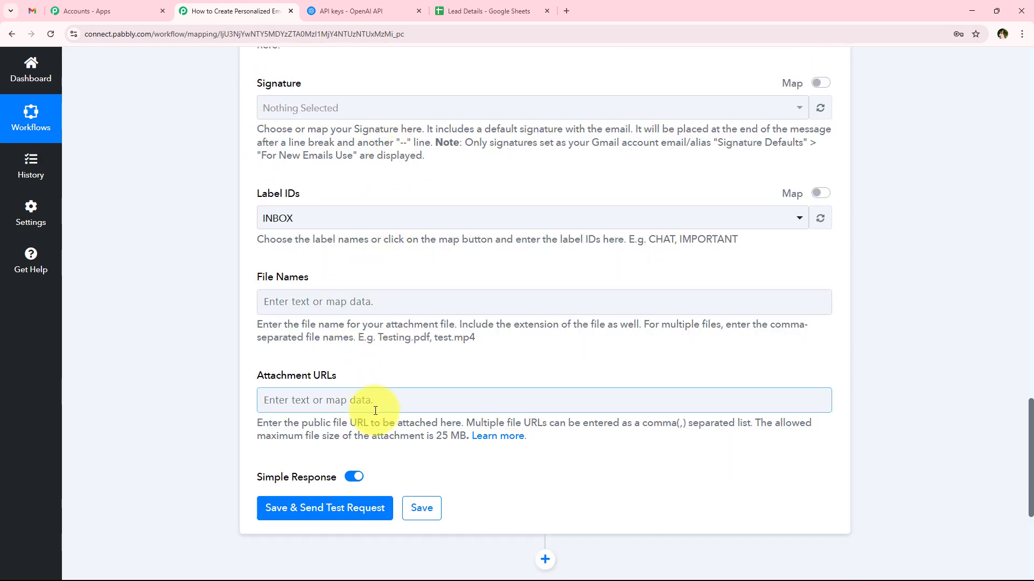
left_click(304, 514)
scroll(218, 401, "down", 4)
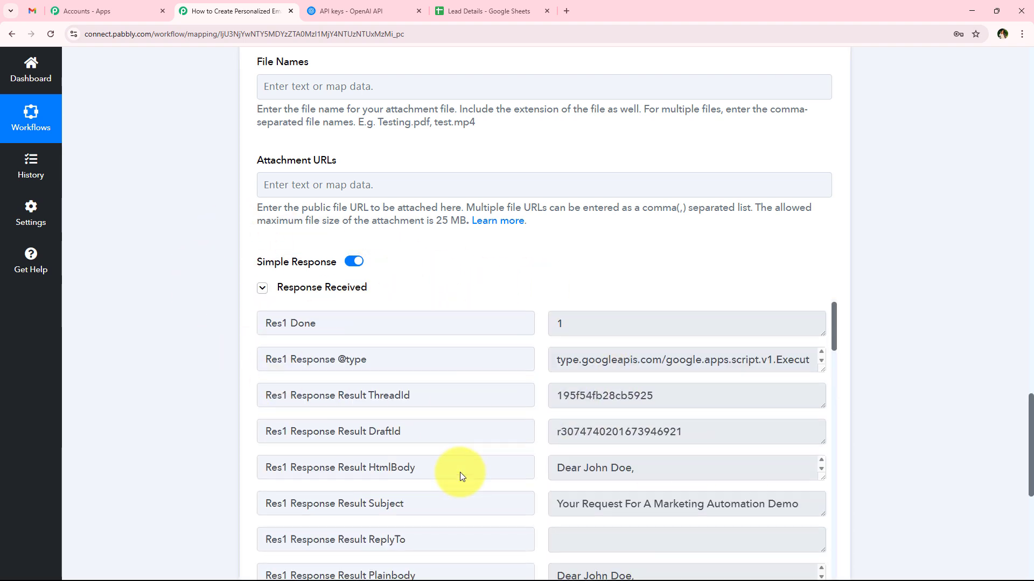
scroll(462, 478, "down", 2)
scroll(460, 478, "up", 2)
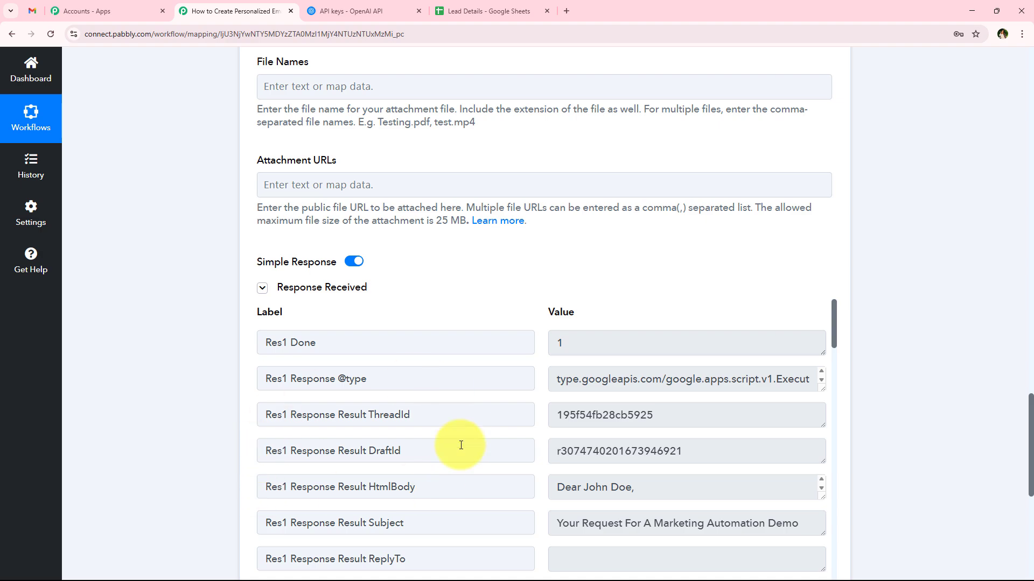
- Collapse the Gmail Create Draft step so the workflow shows only its step headers
scroll(225, 471, "up", 1)
scroll(228, 464, "up", 13)
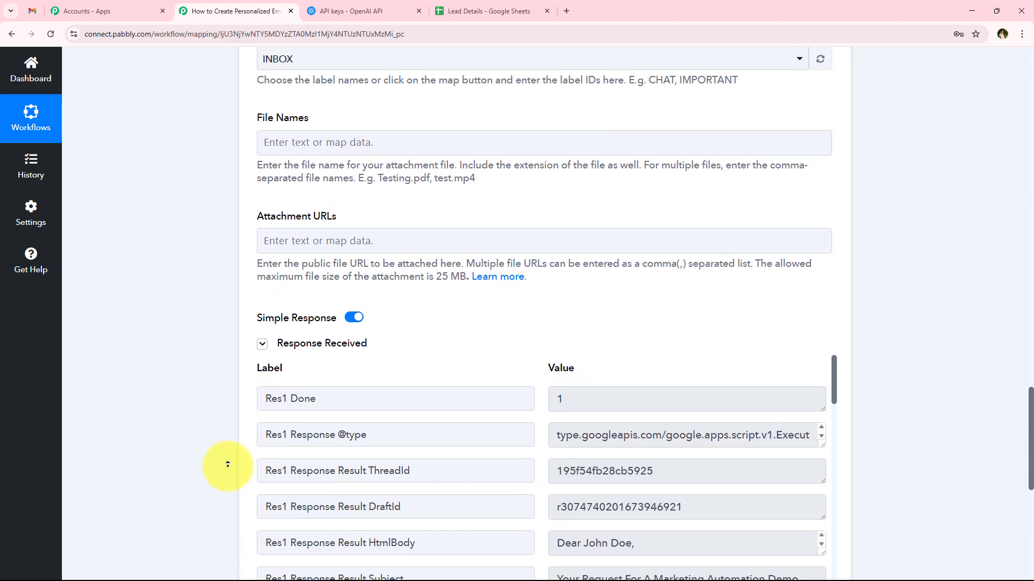
scroll(228, 418, "up", 12)
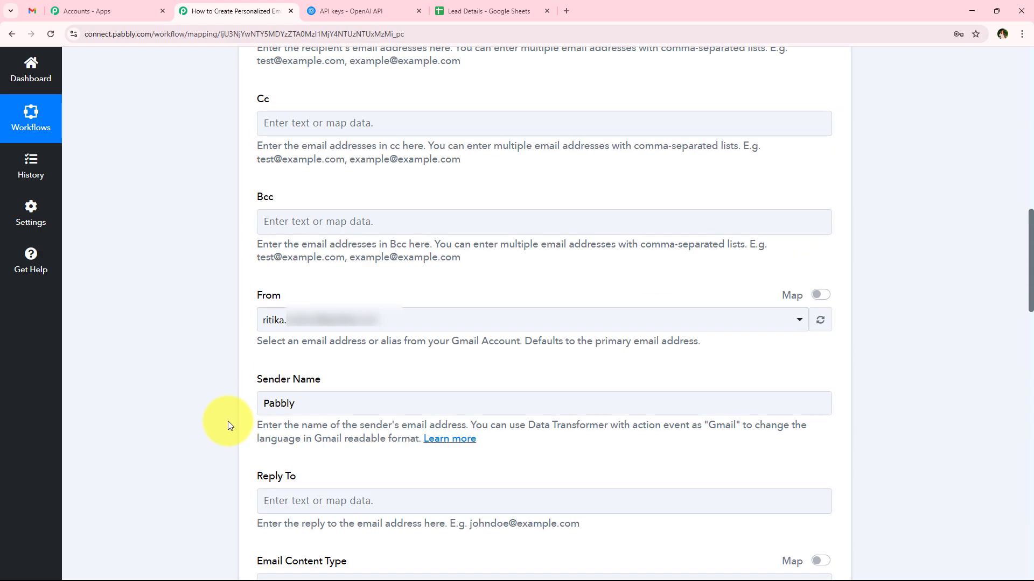
scroll(219, 425, "up", 6)
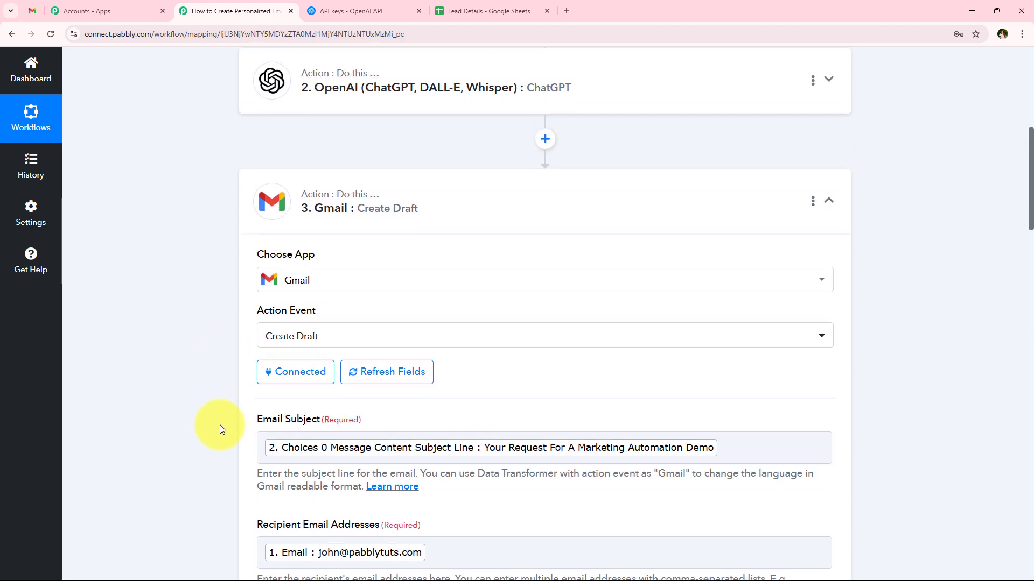
left_click(281, 385)
scroll(279, 401, "up", 2)
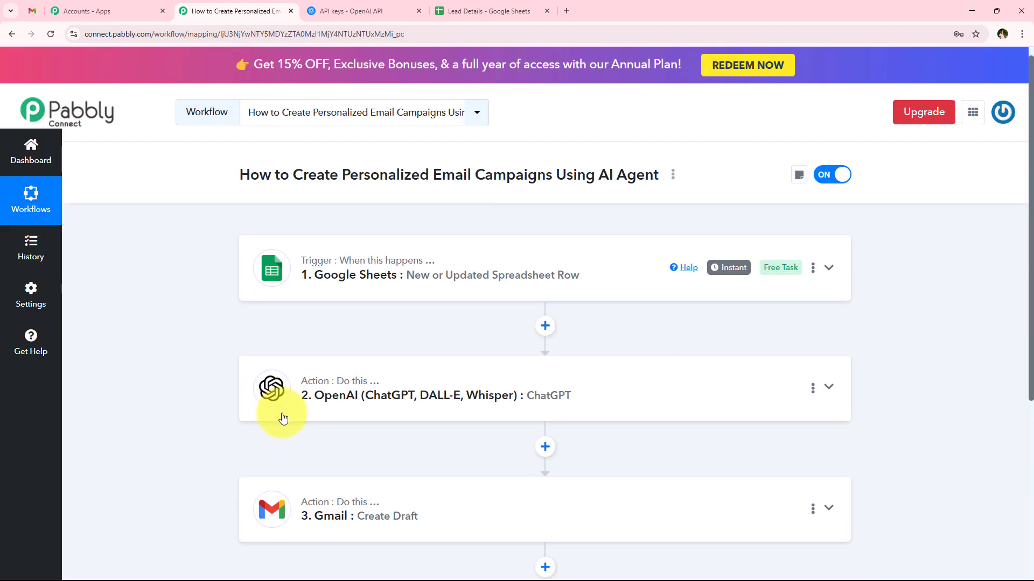
- Switch to Gmail, close the open draft, and review the subject and body of the draft "Your Request For A Marketing Automation Demo"
left_click(32, 11)
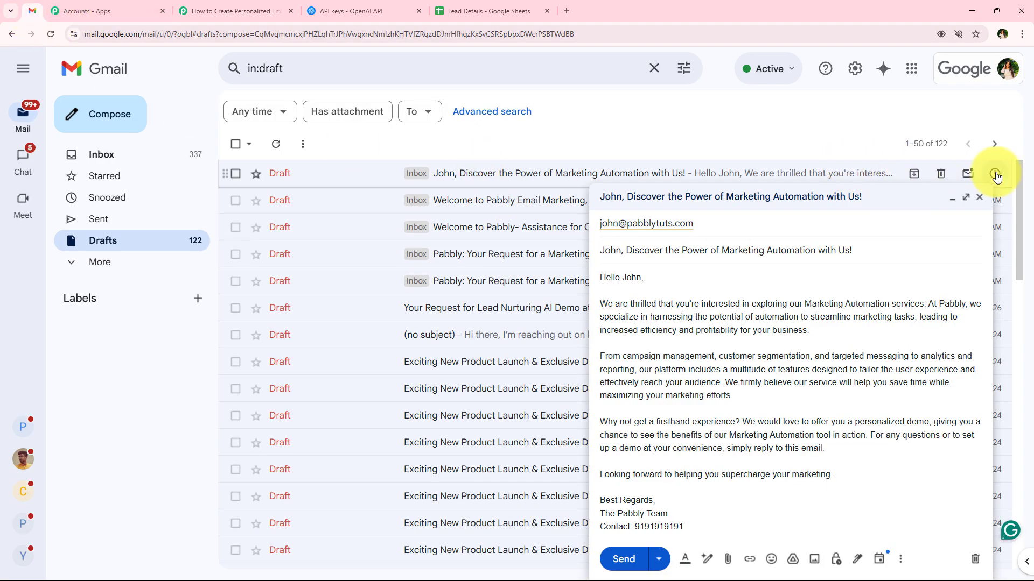
left_click(979, 198)
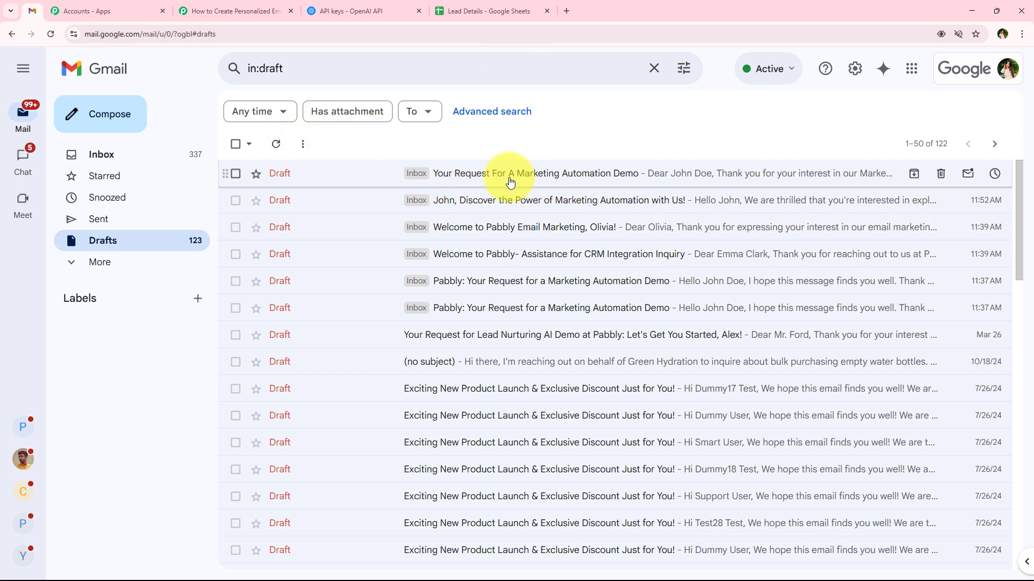
left_click(510, 183)
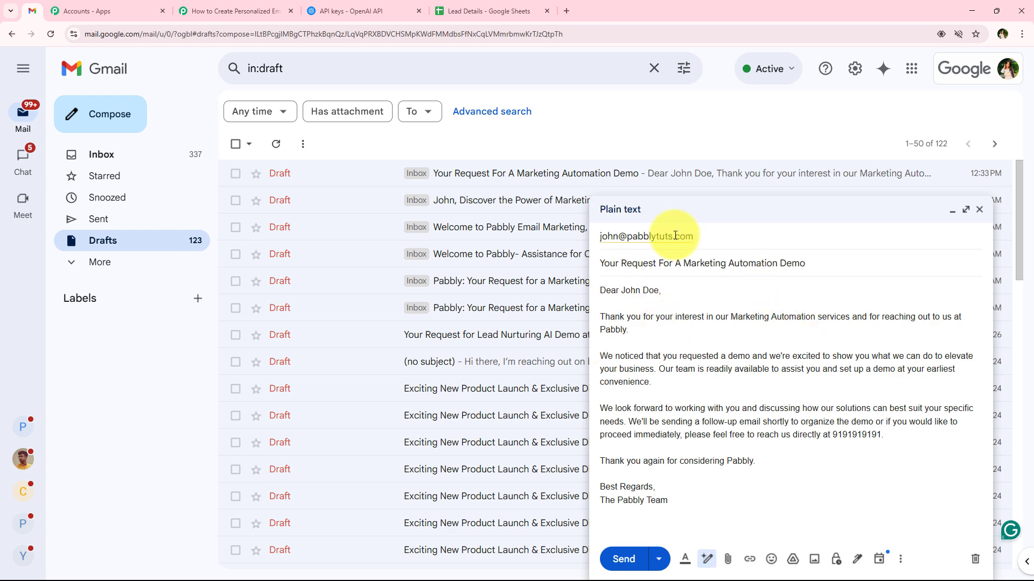
left_click(632, 211)
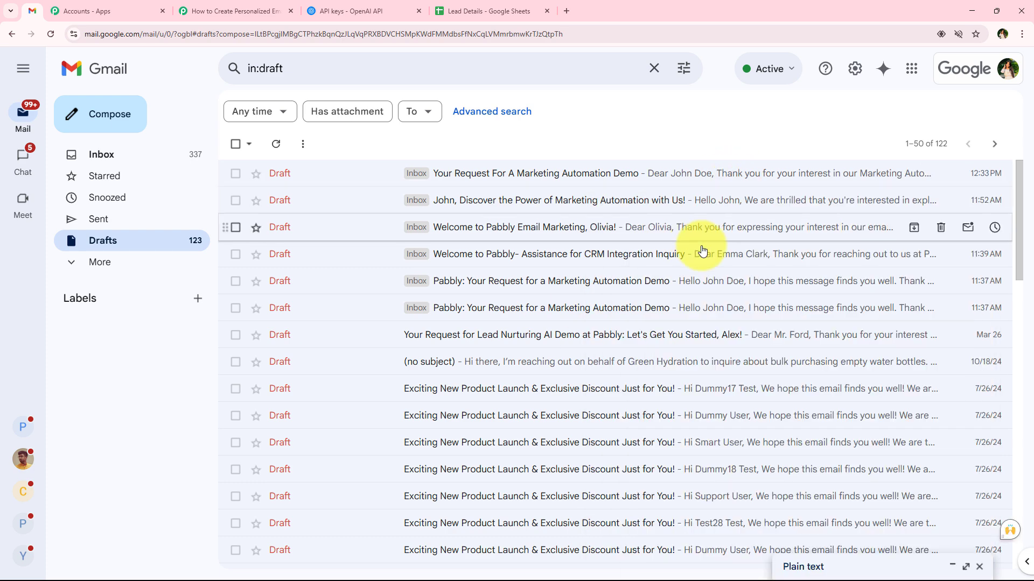
left_click(611, 176)
triple_click(818, 264)
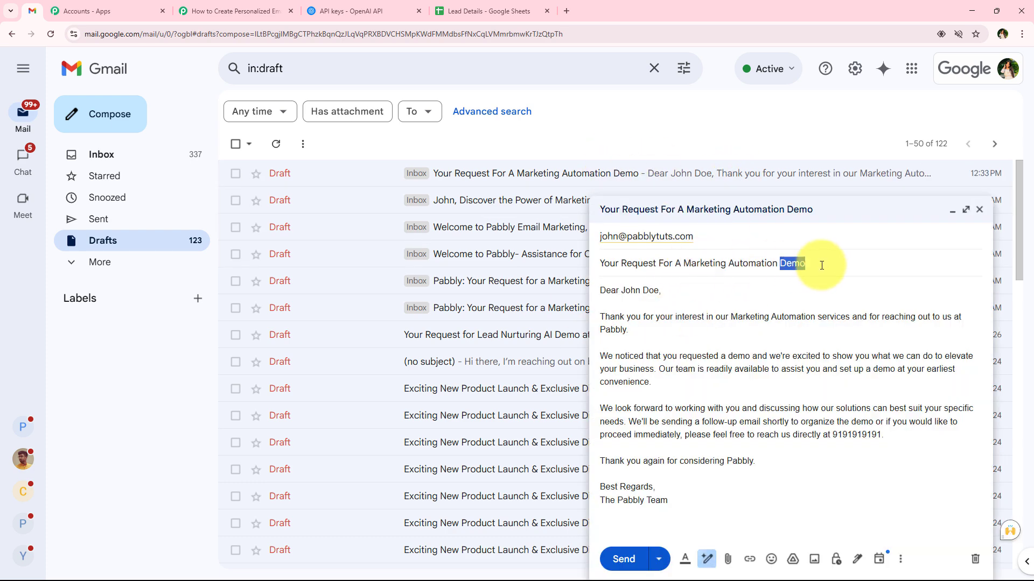
left_click_drag(766, 509, 605, 288)
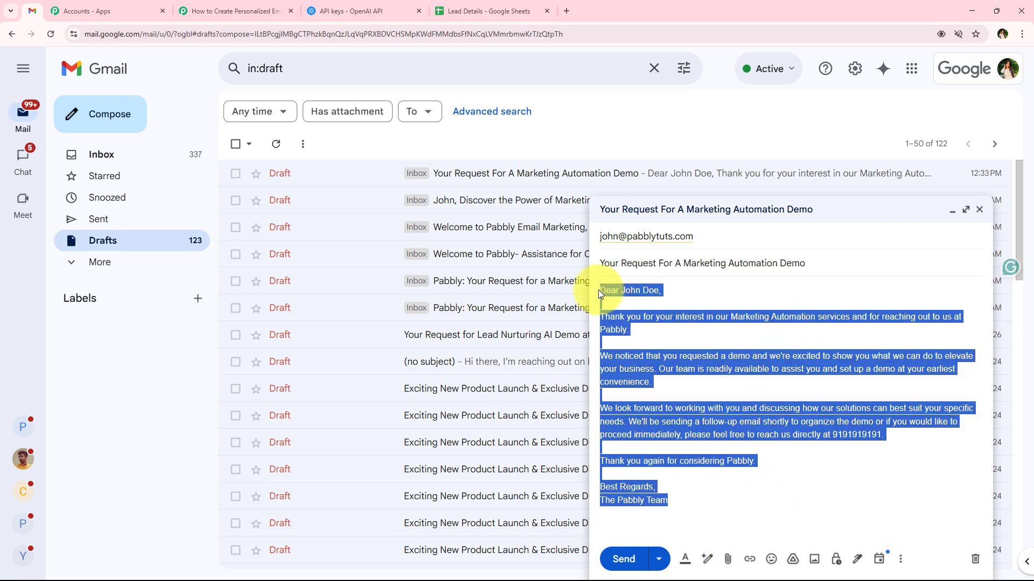
left_click(734, 342)
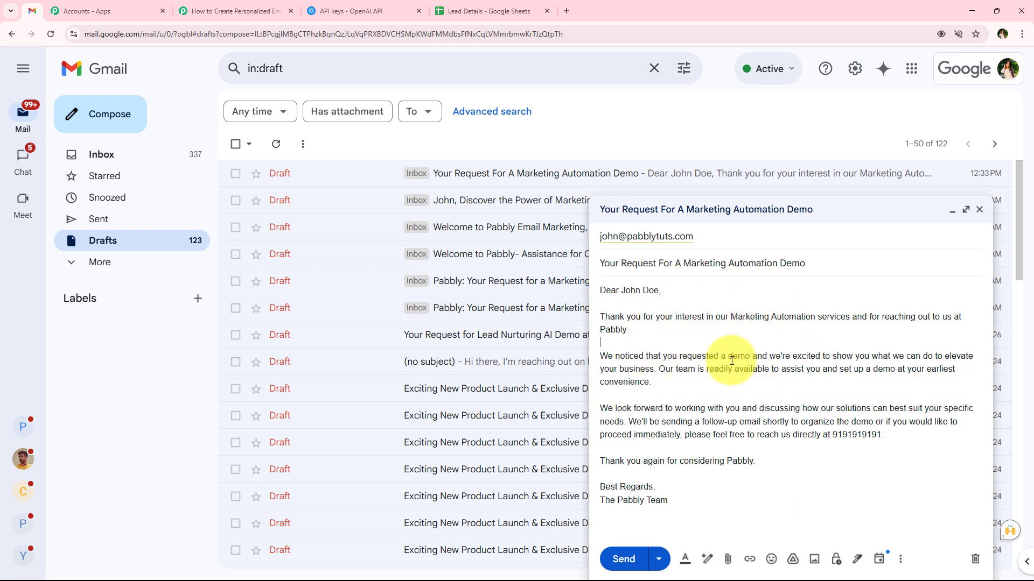
- Switch to the Lead Details spreadsheet by way of the Pabbly Connect workflow and review the existing lead rows
left_click(242, 11)
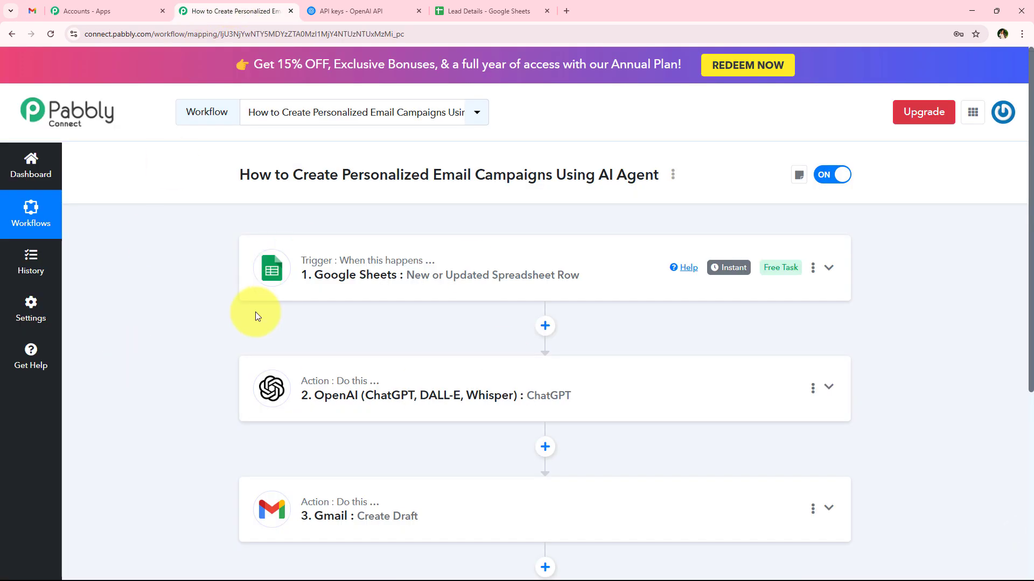
left_click(438, 6)
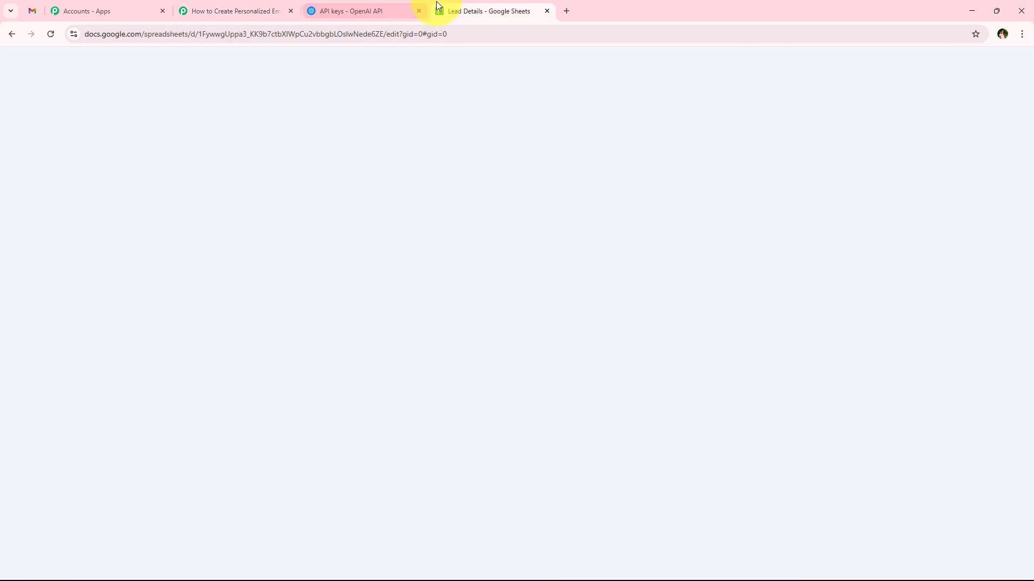
left_click_drag(85, 233, 72, 456)
left_click(640, 272)
left_click(258, 496)
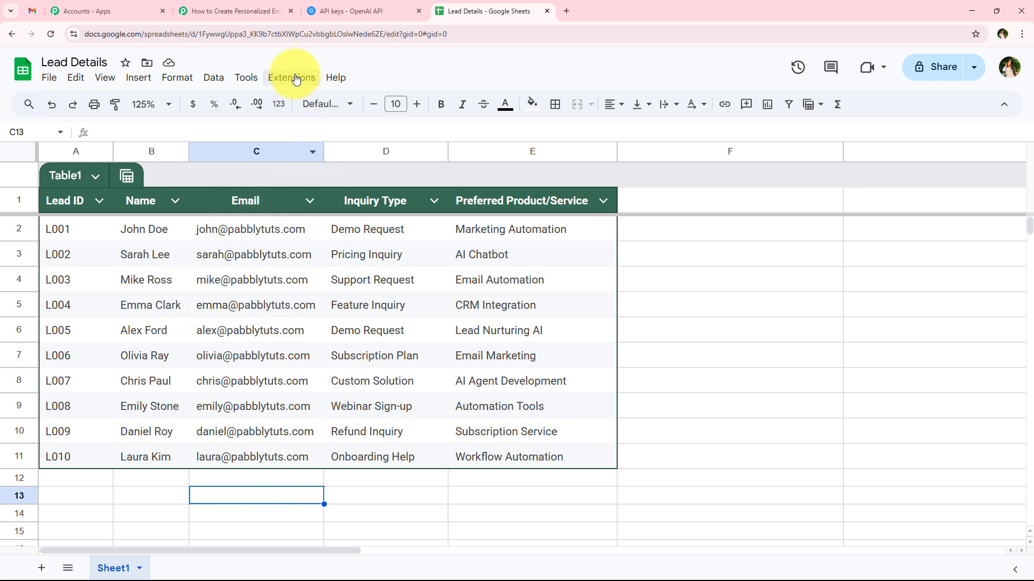
- Send all lead rows of the sheet to the workflow with the Pabbly Connect Webhooks Send All Data option
left_click(296, 80)
mouse_move(300, 231)
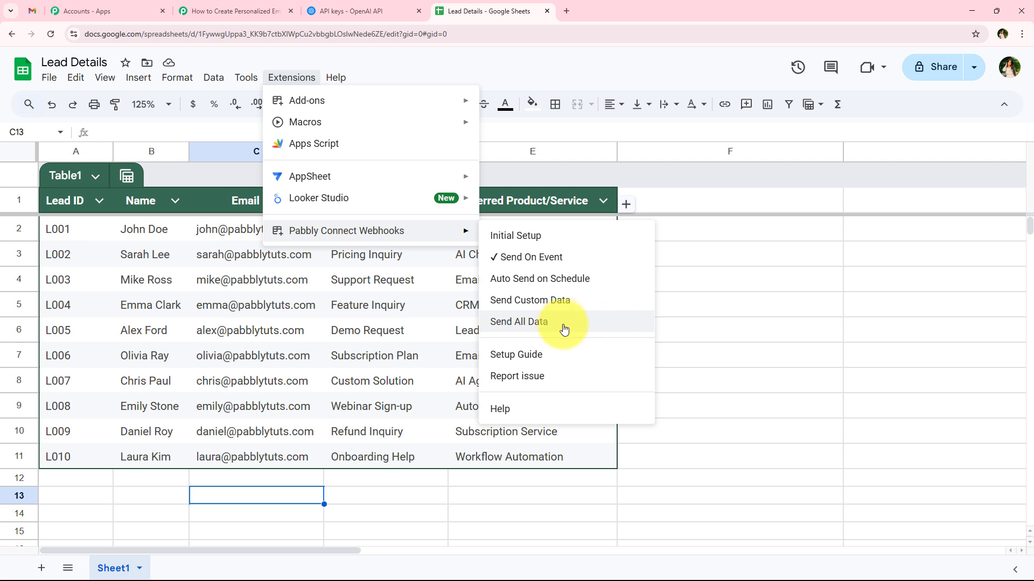
left_click(604, 330)
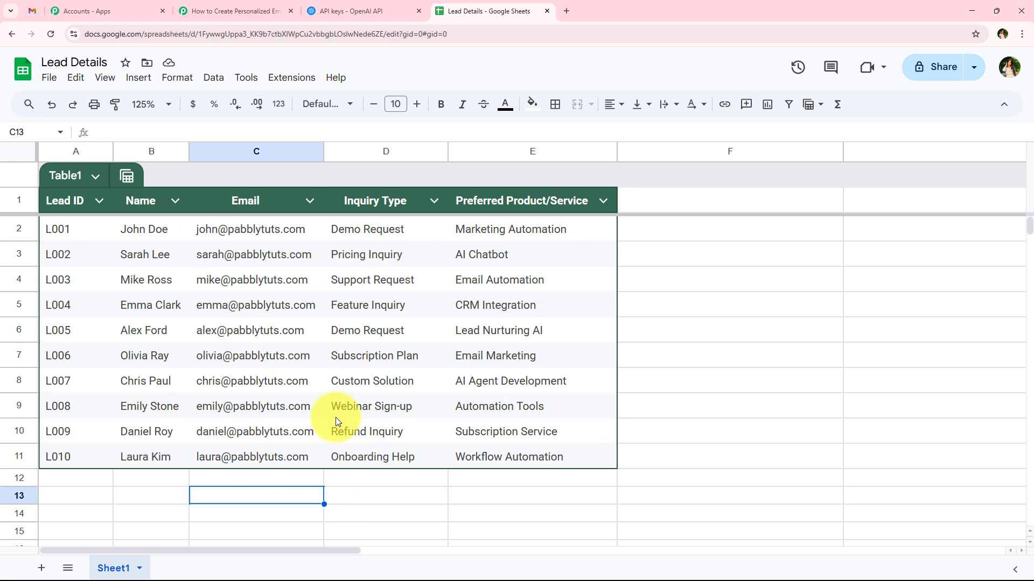
- Review lead rows L002 to L010 and look at the Pabbly Connect Webhooks extension again without running an option
left_click_drag(65, 254, 531, 453)
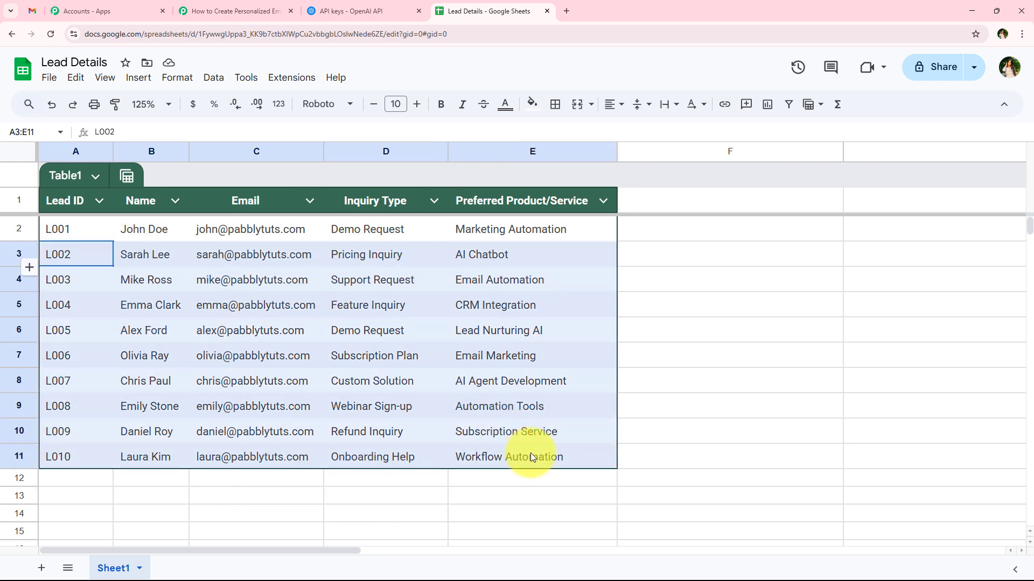
left_click(648, 389)
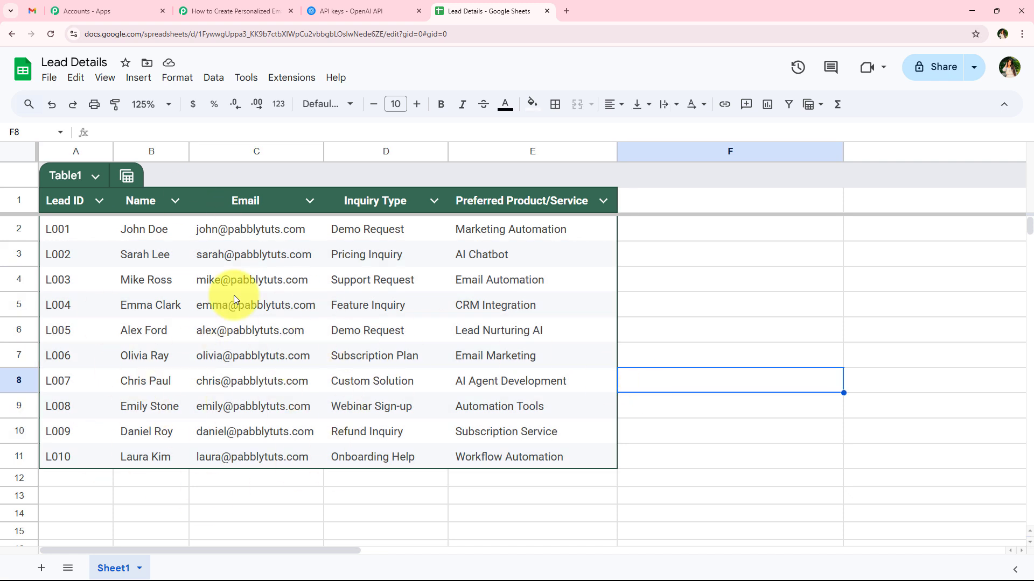
left_click(291, 77)
mouse_move(377, 230)
left_click(746, 301)
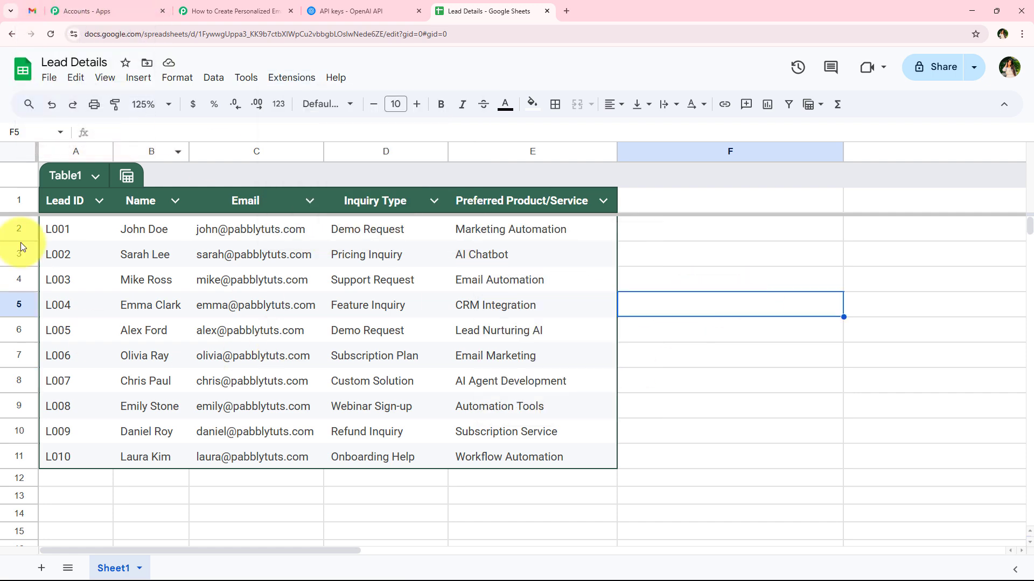
- In Gmail, close the open draft, open the Email Marketing subscription inquiry and Workflow Automation welcome drafts, and check them against the Lead Details rows
left_click(29, 10)
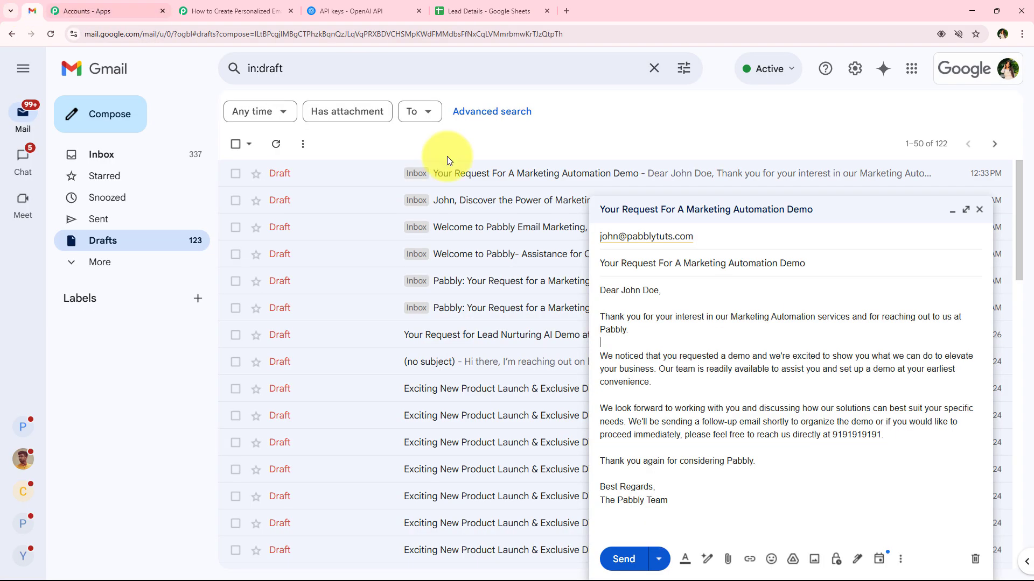
left_click(977, 211)
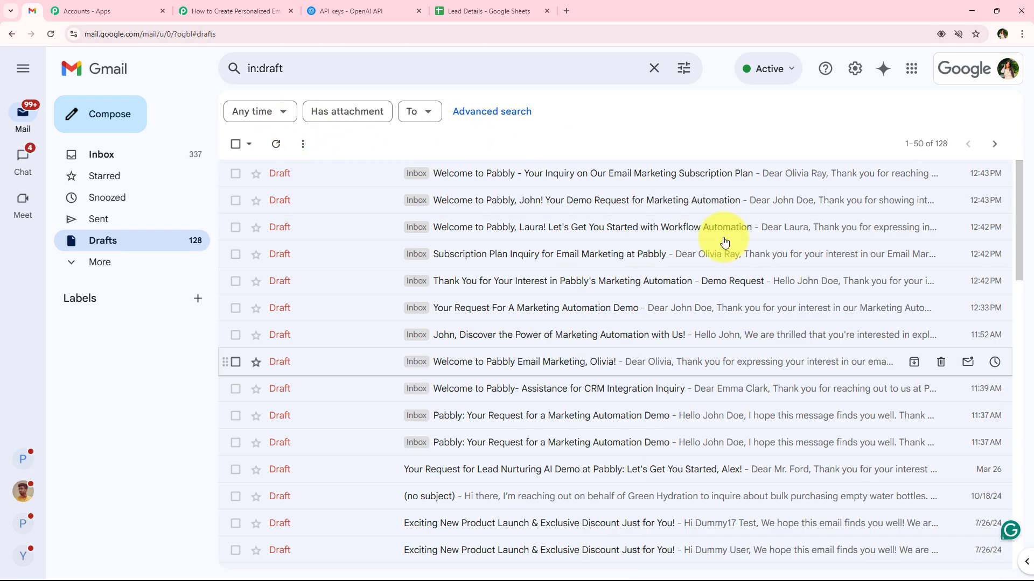
left_click(644, 255)
left_click(535, 222)
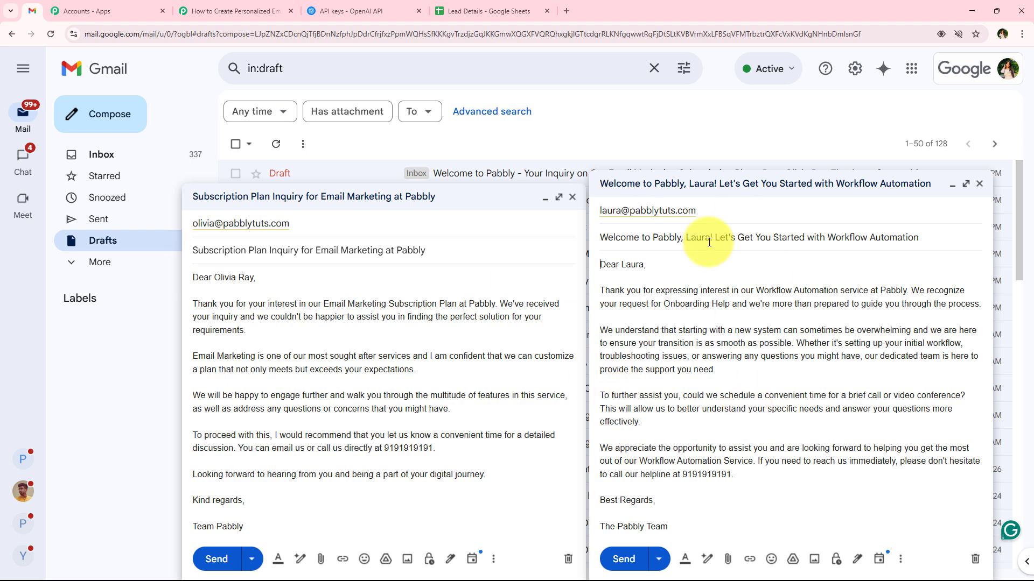
left_click(520, 11)
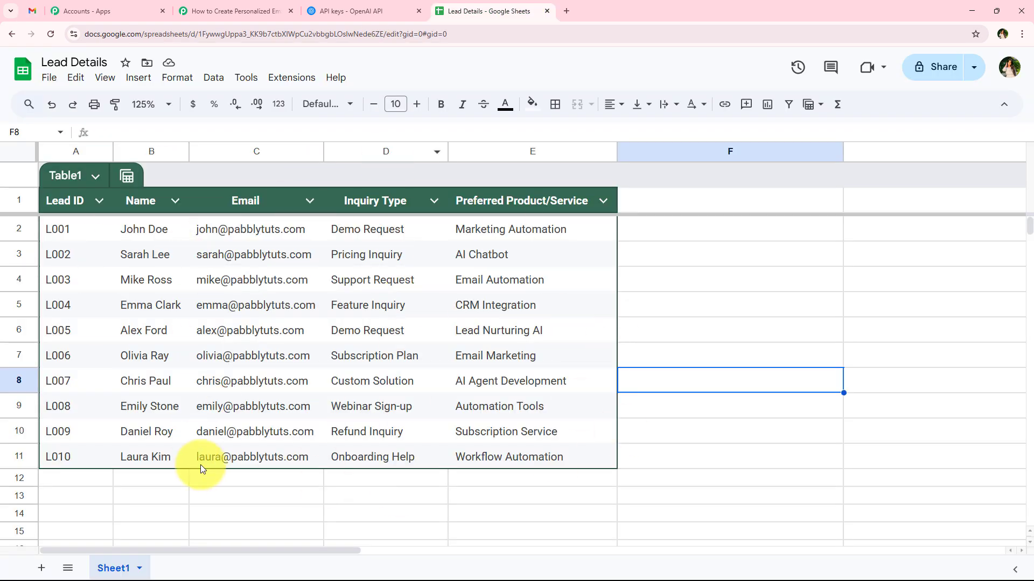
left_click(215, 478)
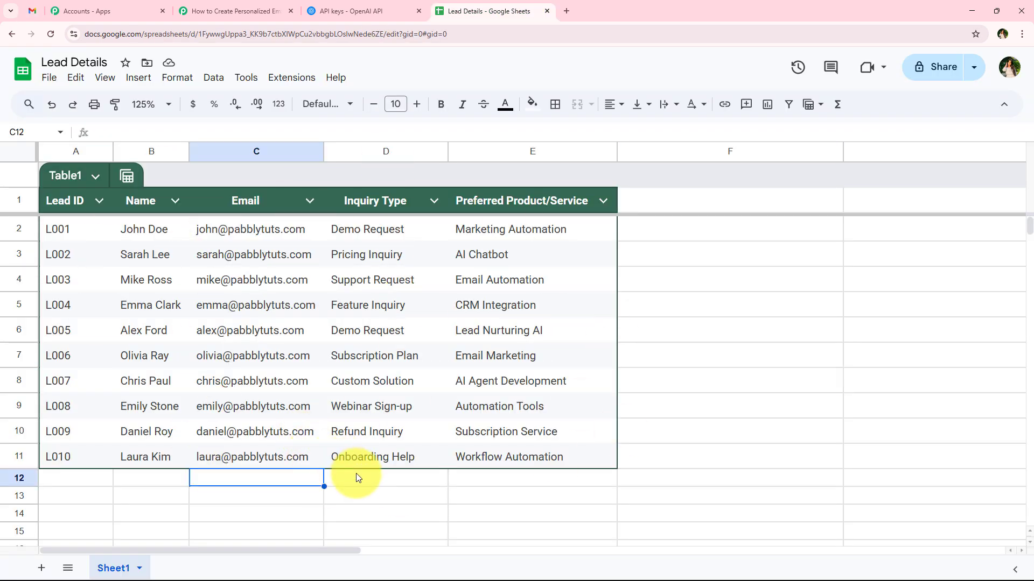
- Review the sheet's Pabbly Connect Webhooks extension alongside the workflow's Google Sheets, OpenAI and Gmail steps
left_click(251, 9)
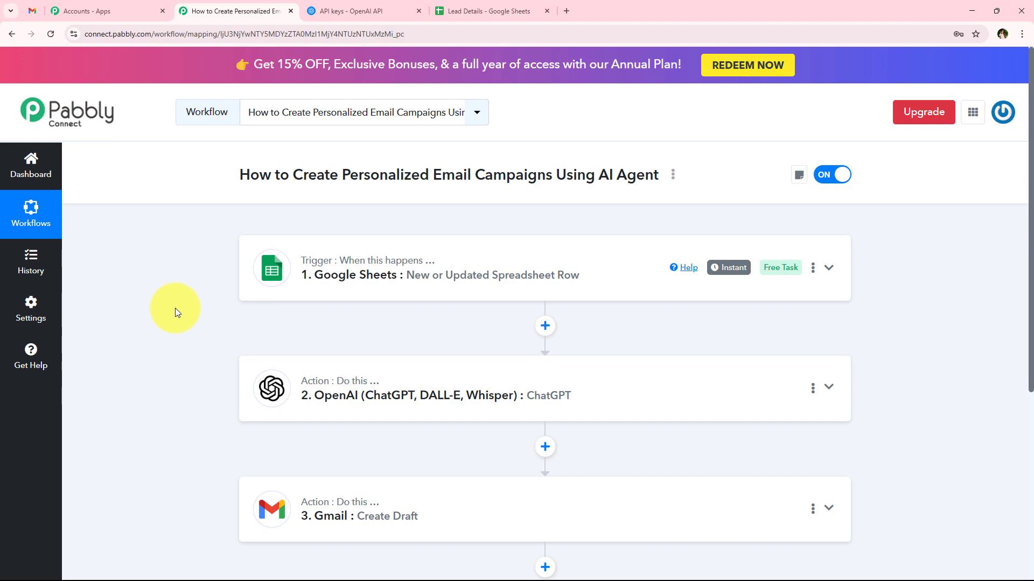
left_click(473, 11)
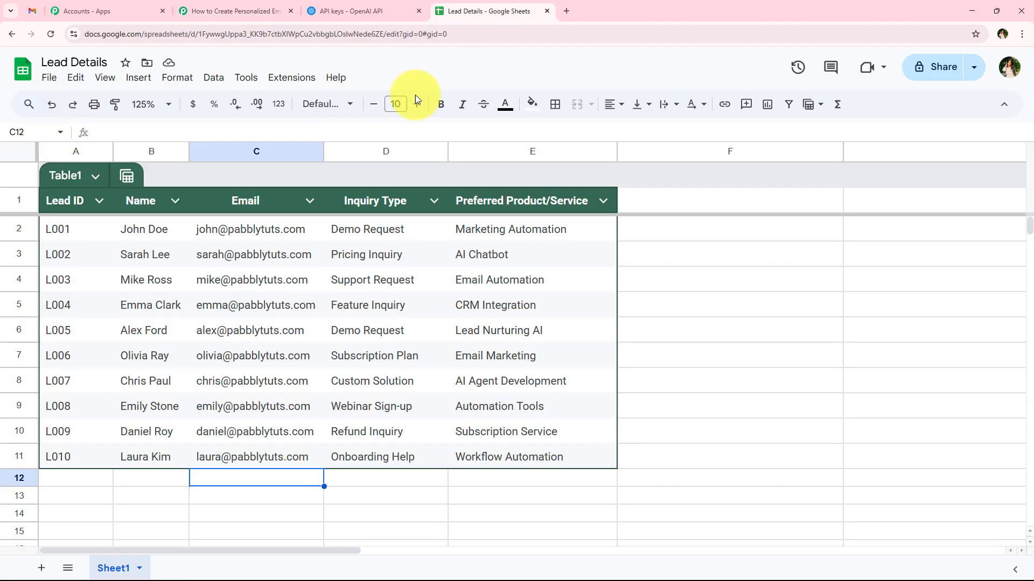
left_click(181, 6)
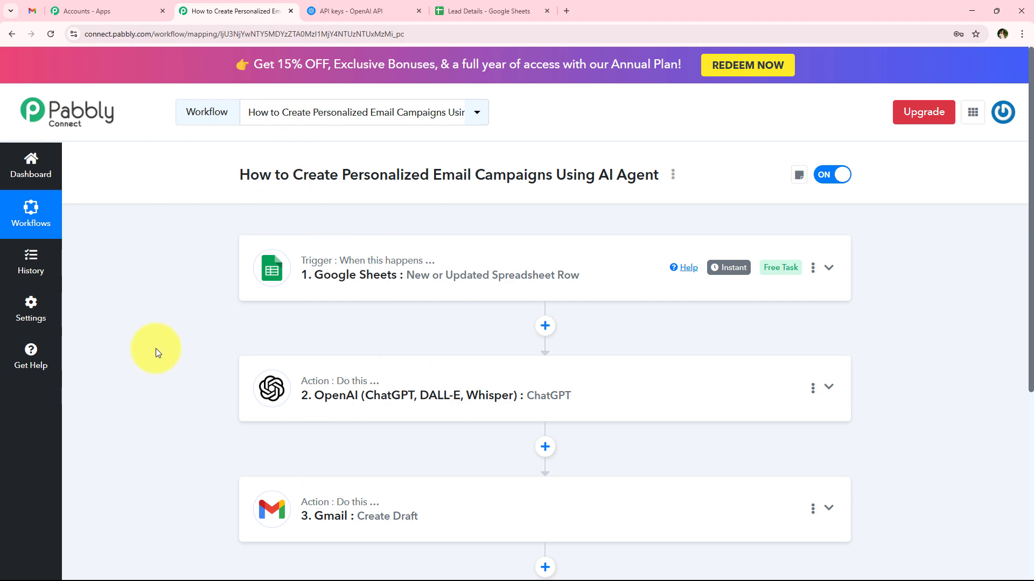
left_click(483, 8)
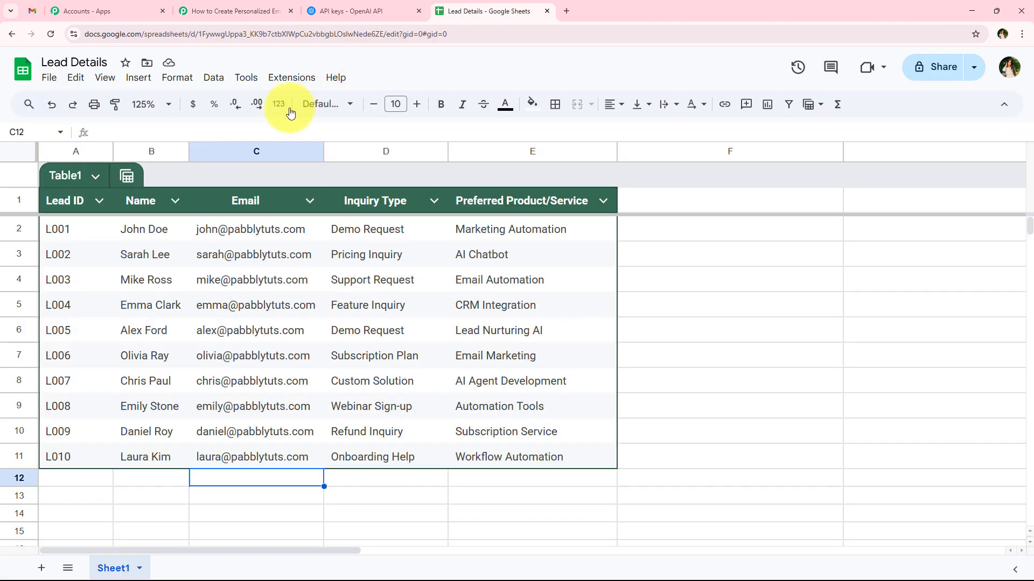
left_click(289, 77)
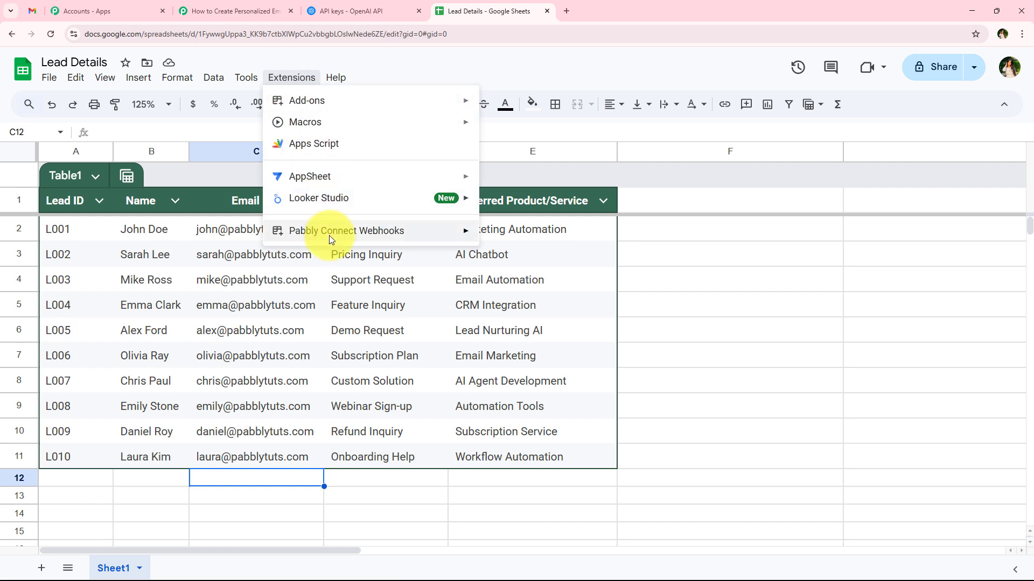
left_click(273, 7)
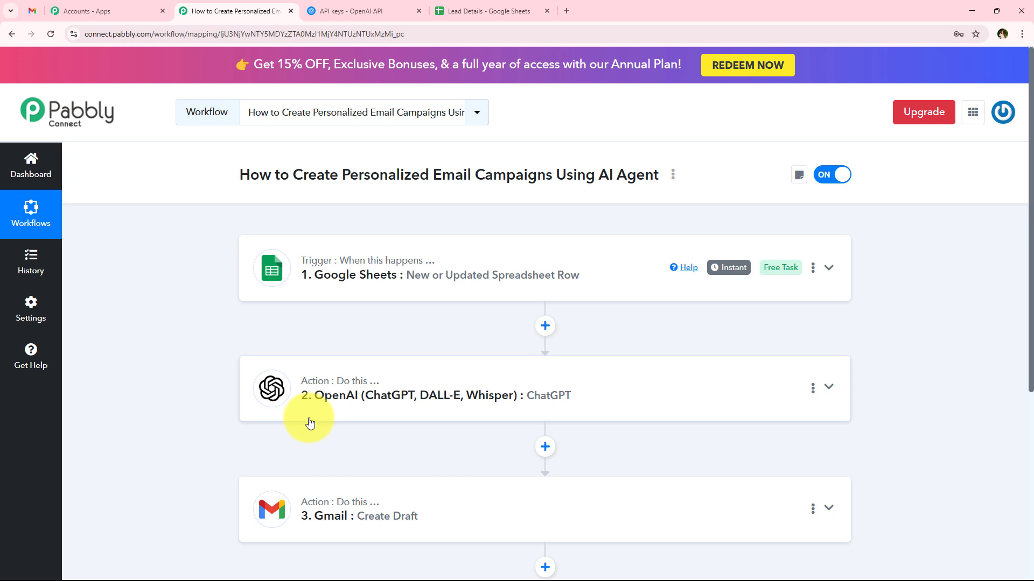
scroll(302, 454, "down", 1)
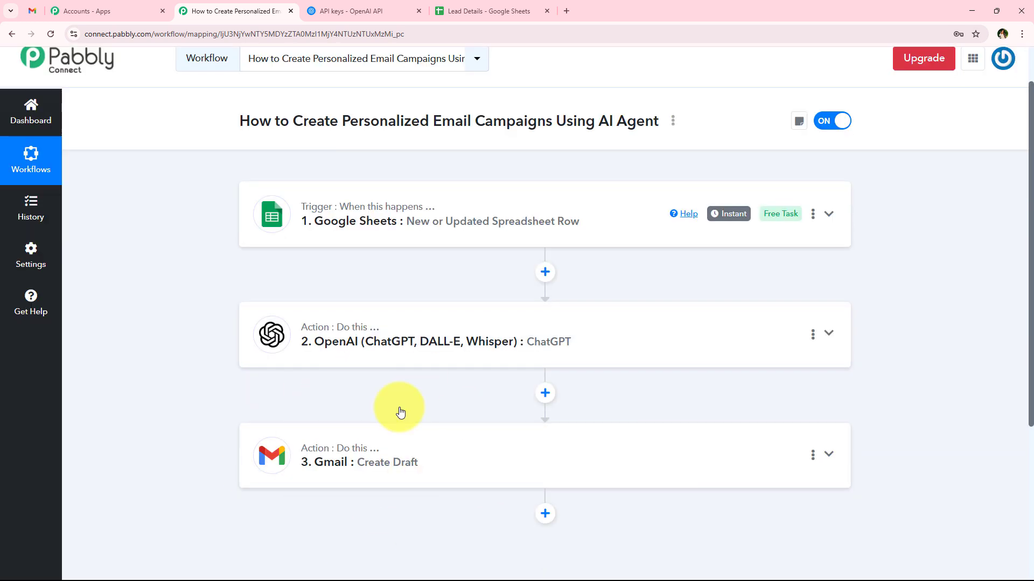
scroll(156, 397, "up", 1)
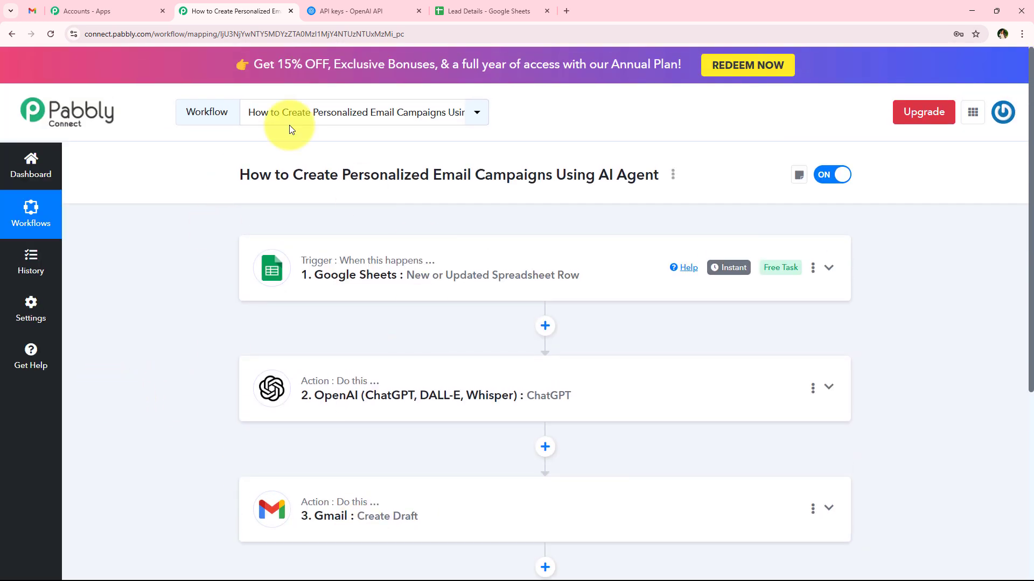
- Recheck the generated Gmail drafts and the empty row below the lead table, finishing on the Pabbly Connect workflow
left_click(31, 11)
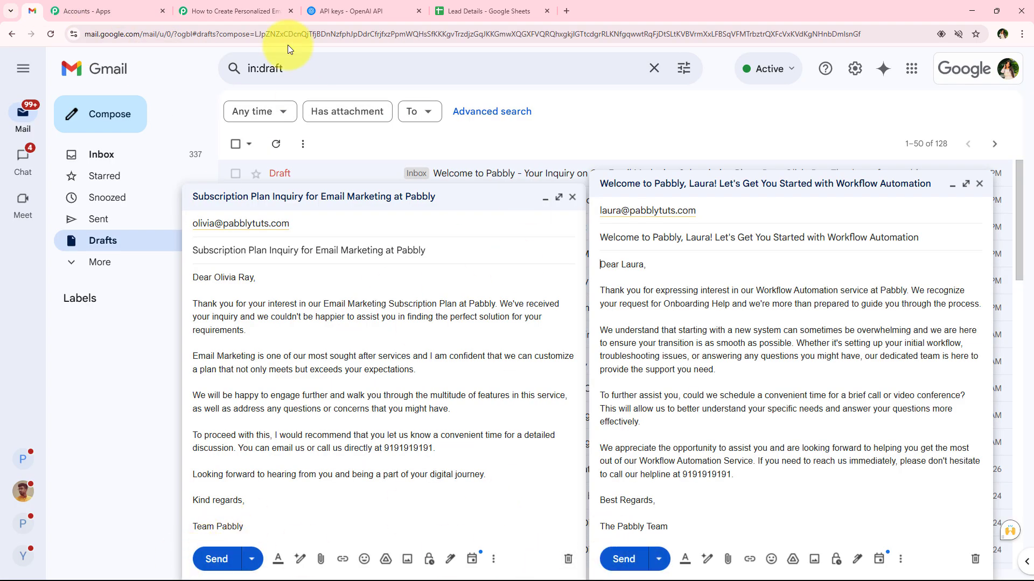
left_click(237, 11)
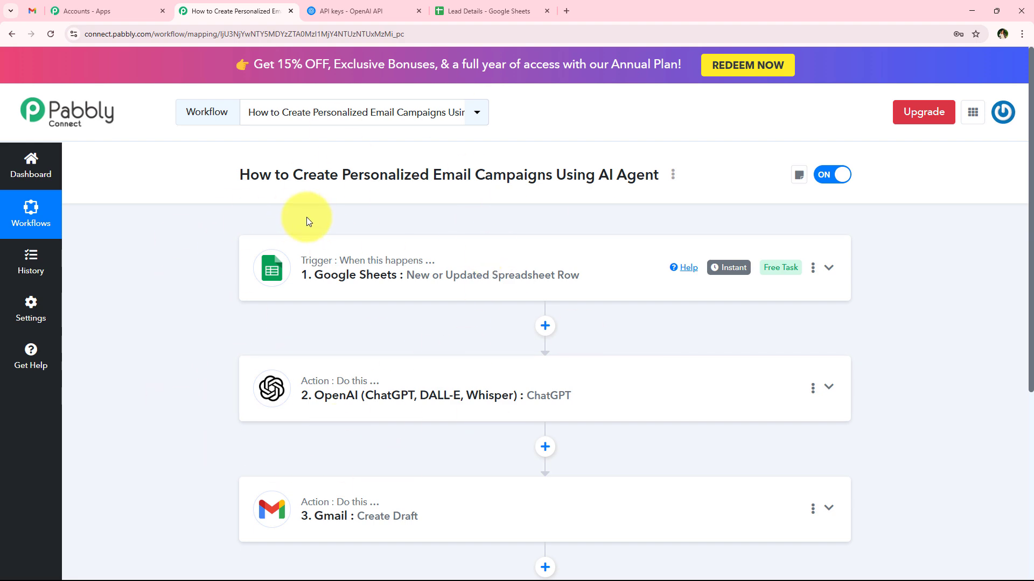
left_click(517, 9)
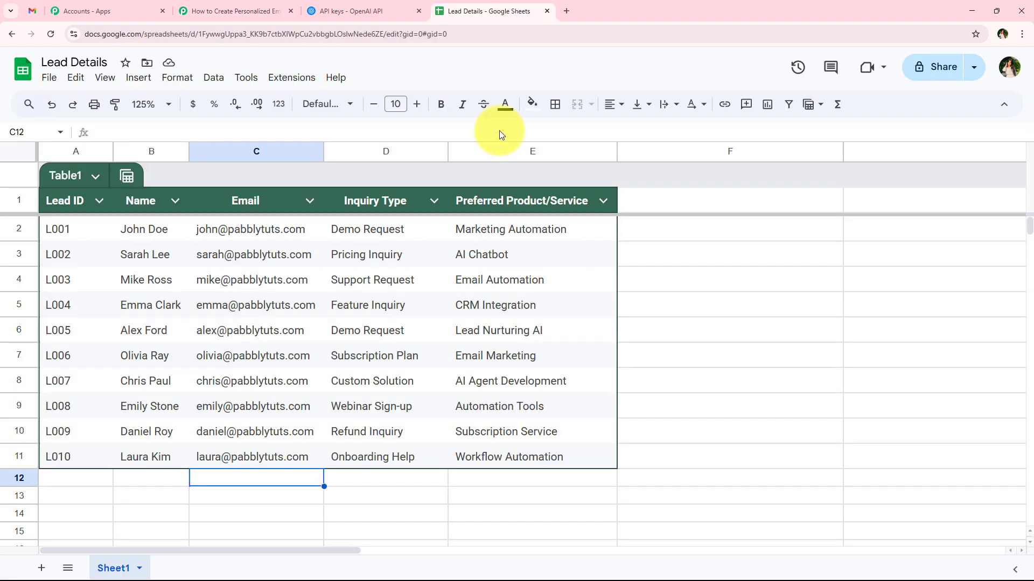
left_click_drag(82, 476, 482, 471)
left_click(165, 496)
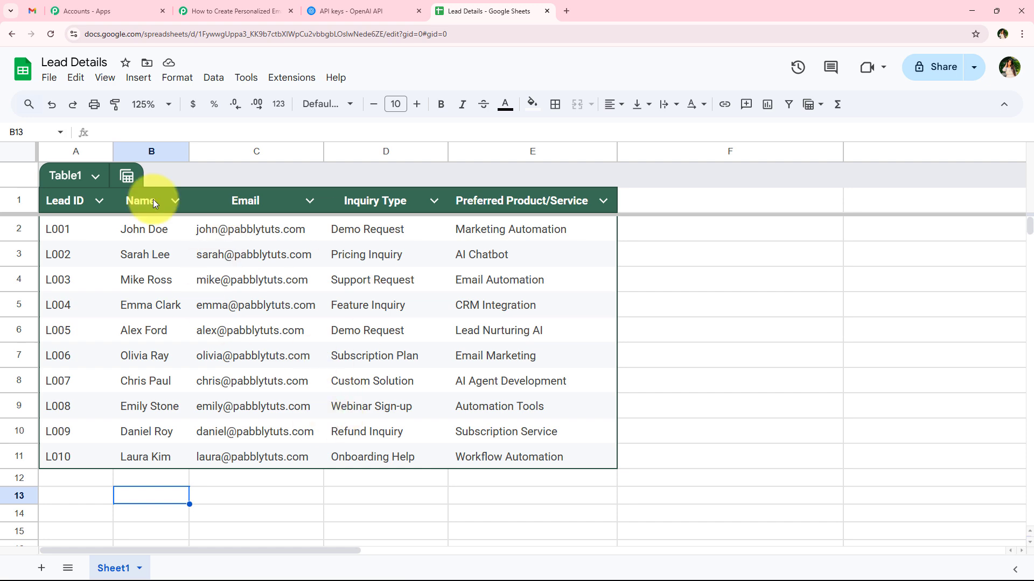
left_click(211, 6)
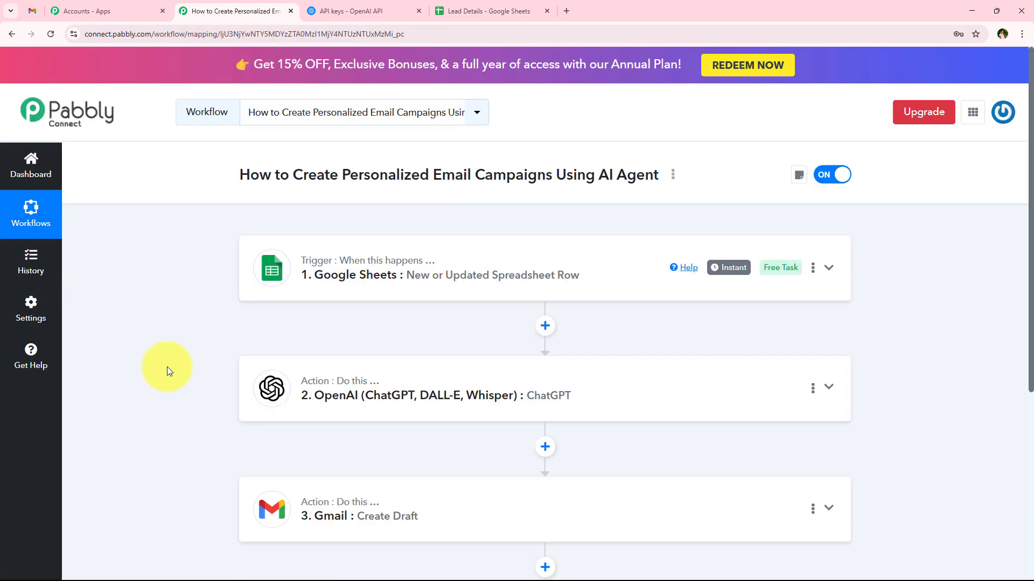